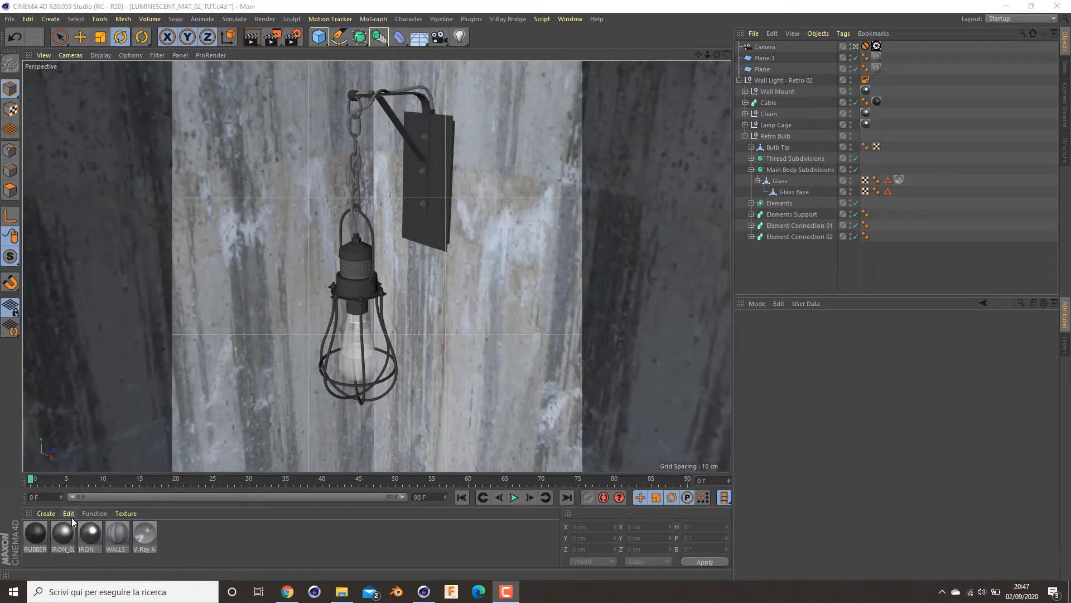
# Create a V-Ray Advanced Material and name it OVVERIDE, keeping its default white diffuse layer
pyautogui.click(49, 514)
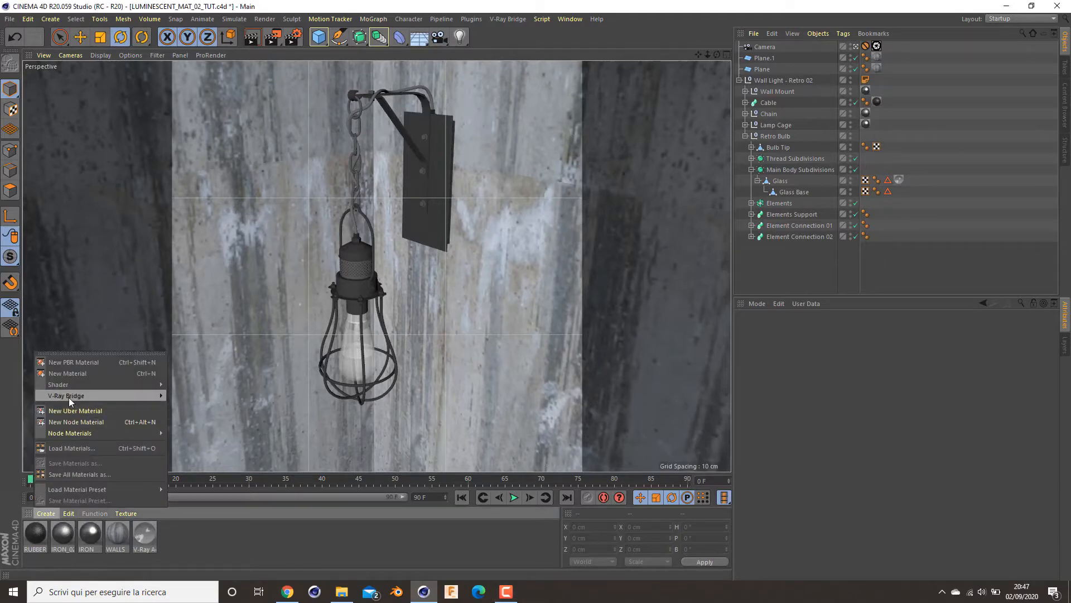
pyautogui.moveTo(70, 397)
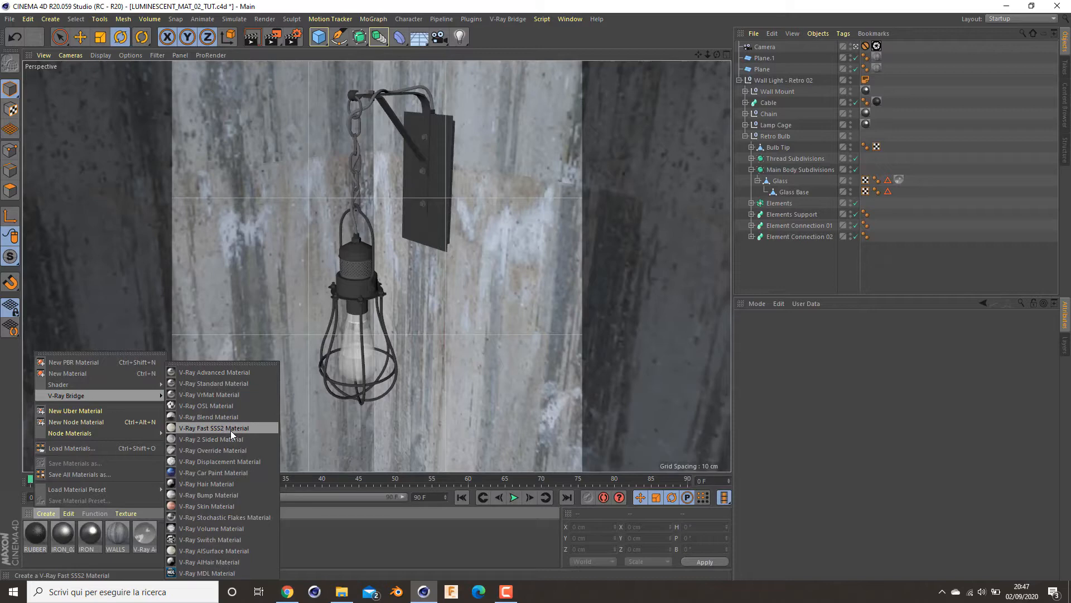
pyautogui.click(217, 372)
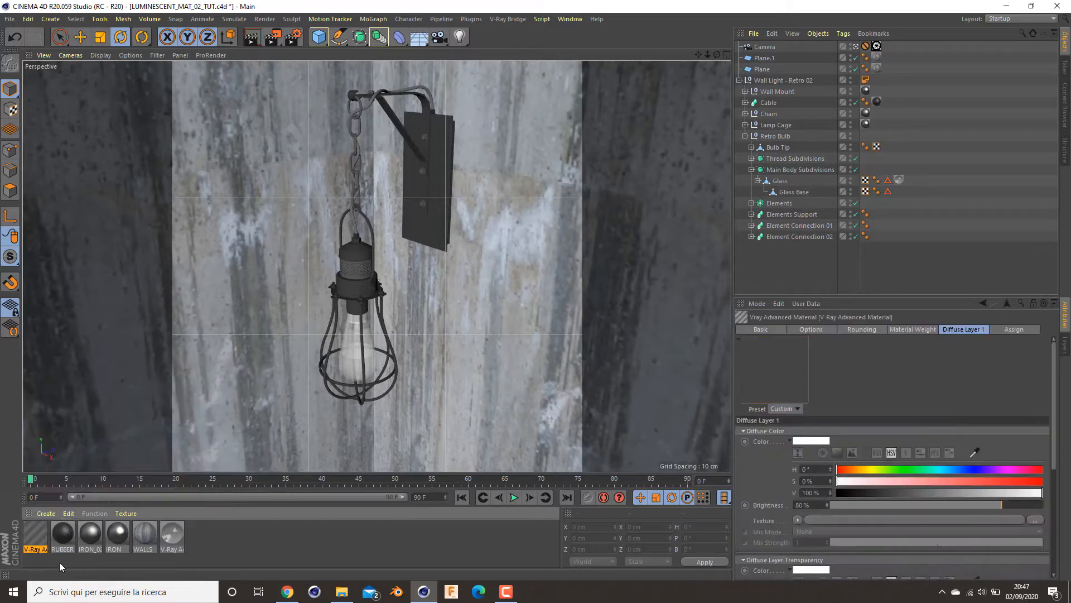
pyautogui.doubleClick(35, 533)
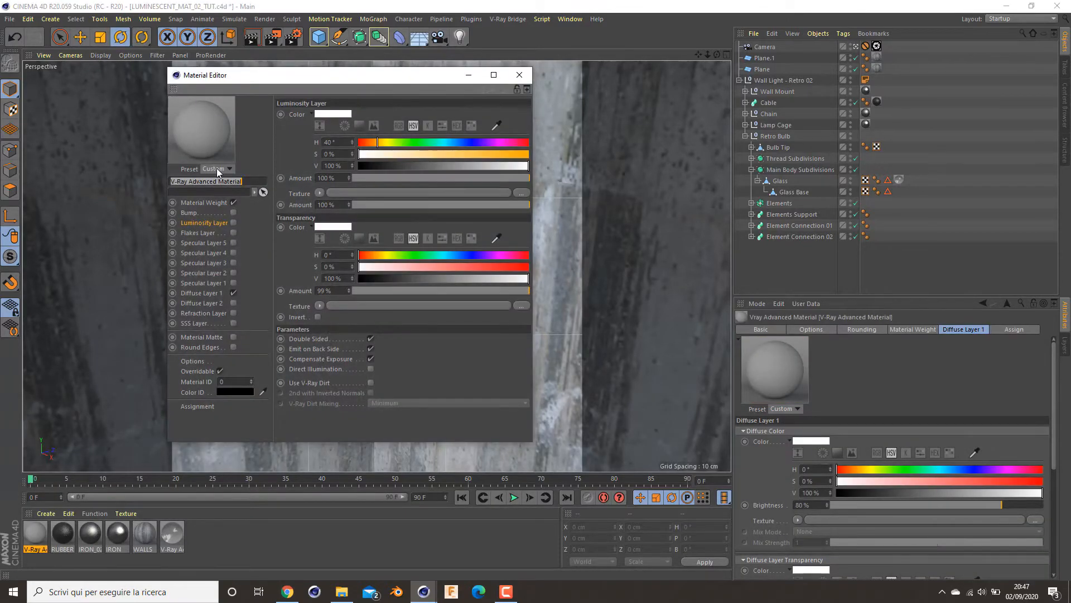
pyautogui.write('OVVERIDE')
pyautogui.press('Return')
pyautogui.click(202, 293)
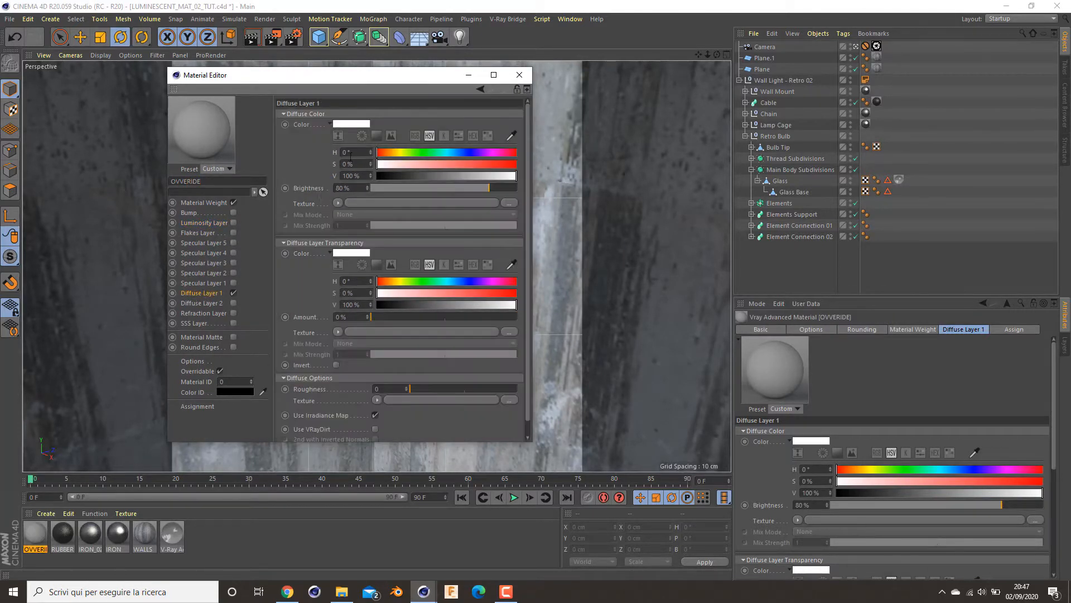
pyautogui.click(523, 78)
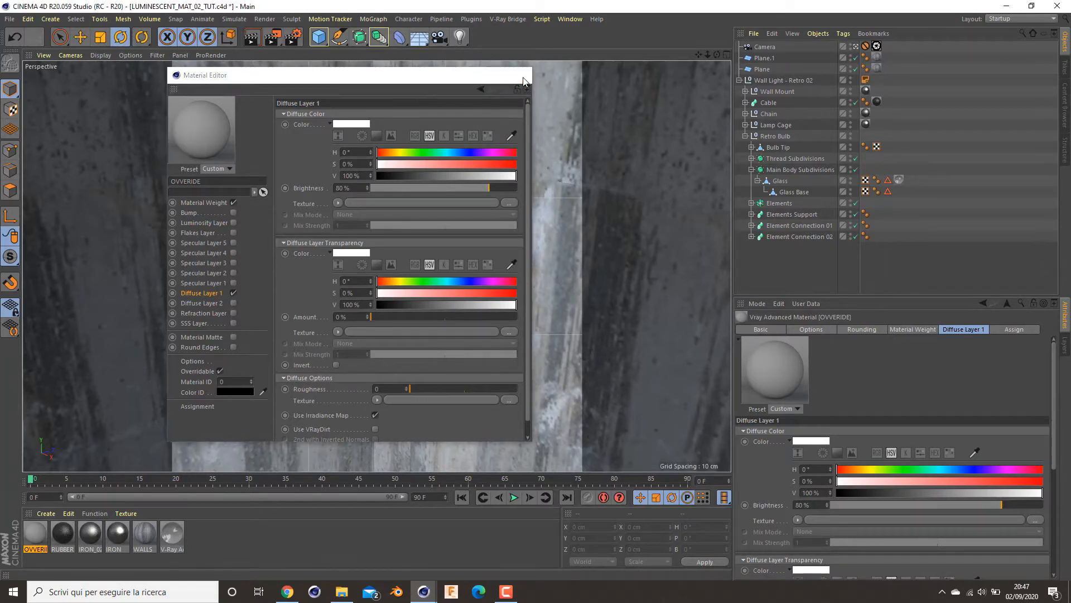
pyautogui.moveTo(42, 538); pyautogui.dragTo(575, 254)
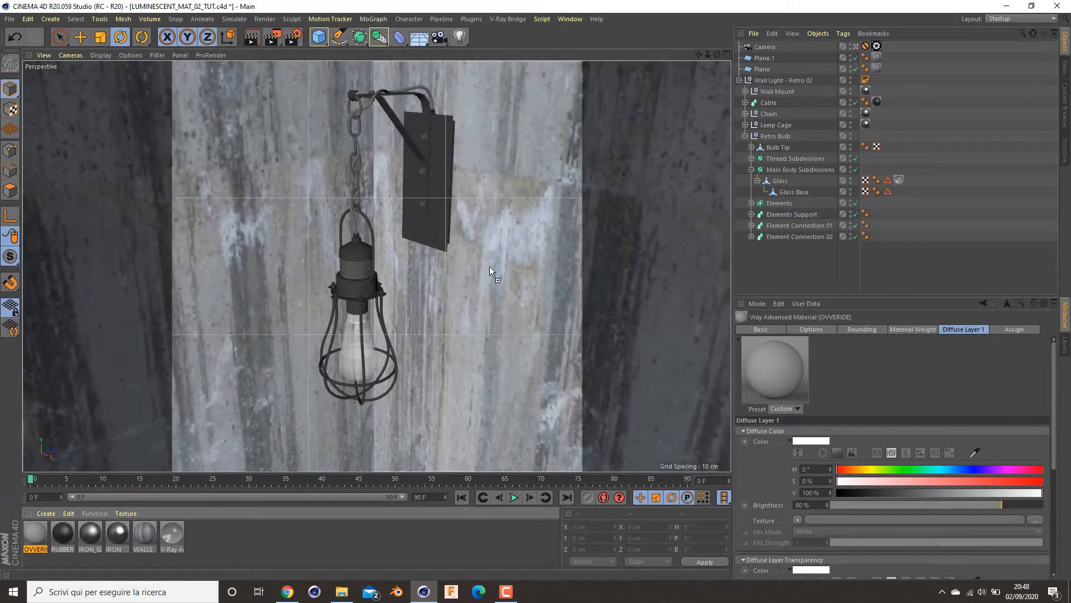
pyautogui.moveTo(490, 266); pyautogui.dragTo(363, 78)
# Add a new render setting to the scene's render settings and make it the active one
pyautogui.click(293, 37)
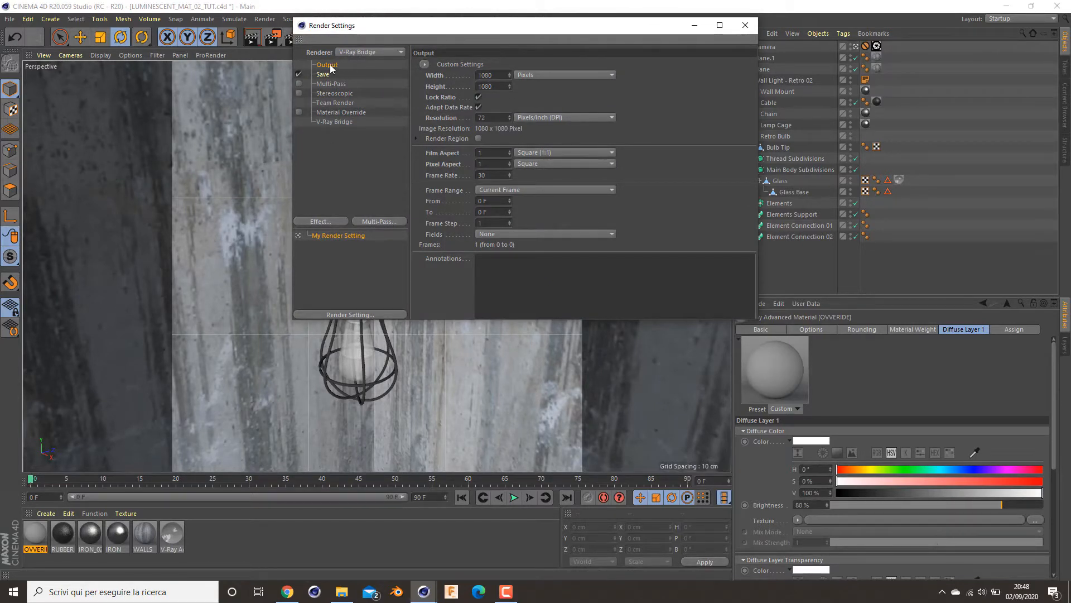
pyautogui.click(336, 124)
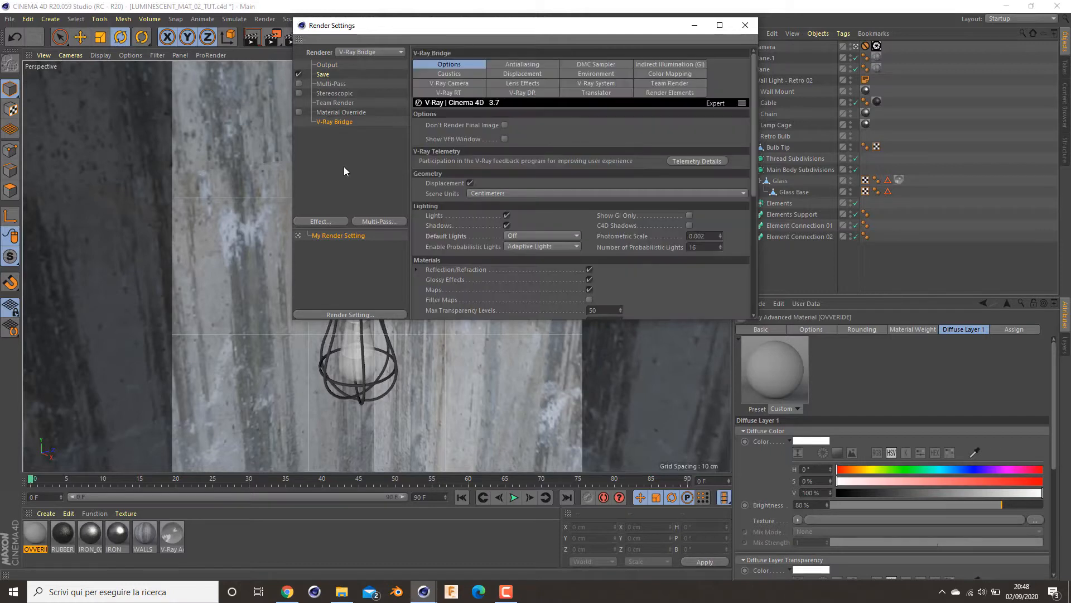
pyautogui.rightClick(358, 265)
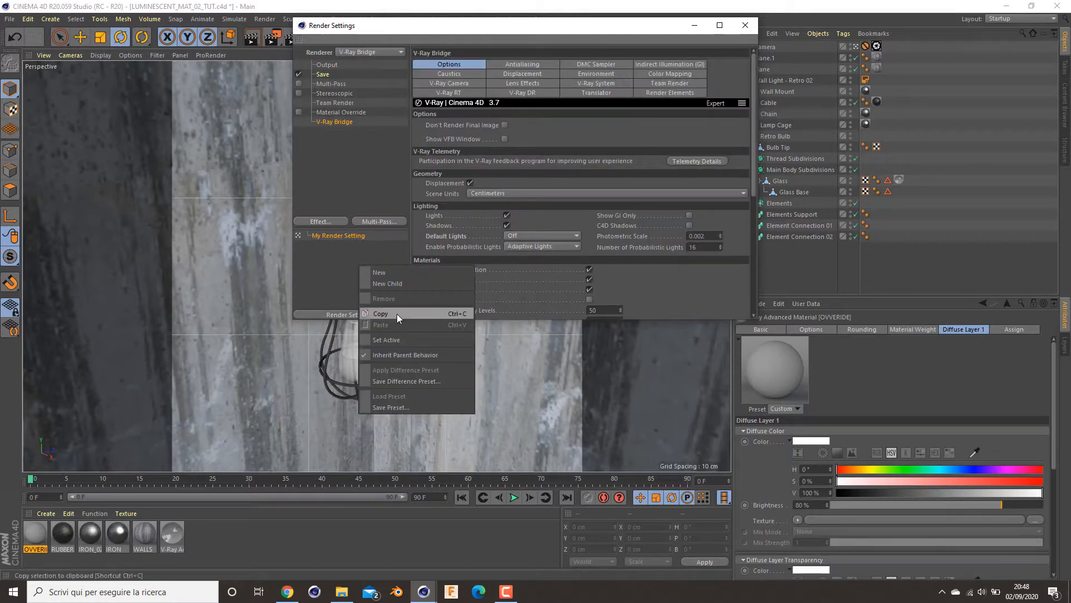
pyautogui.click(377, 273)
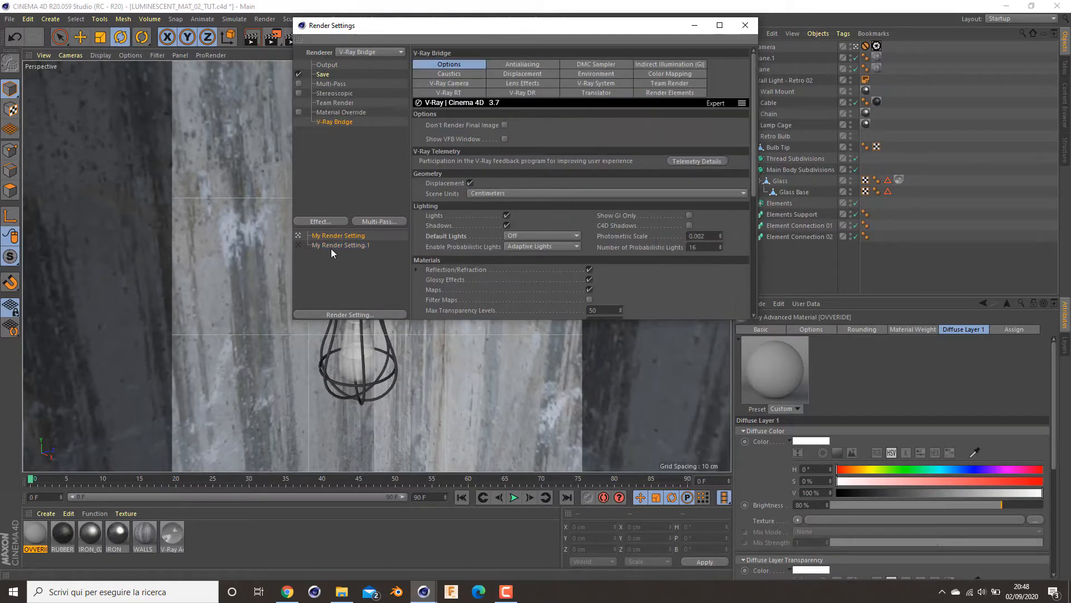
pyautogui.click(330, 246)
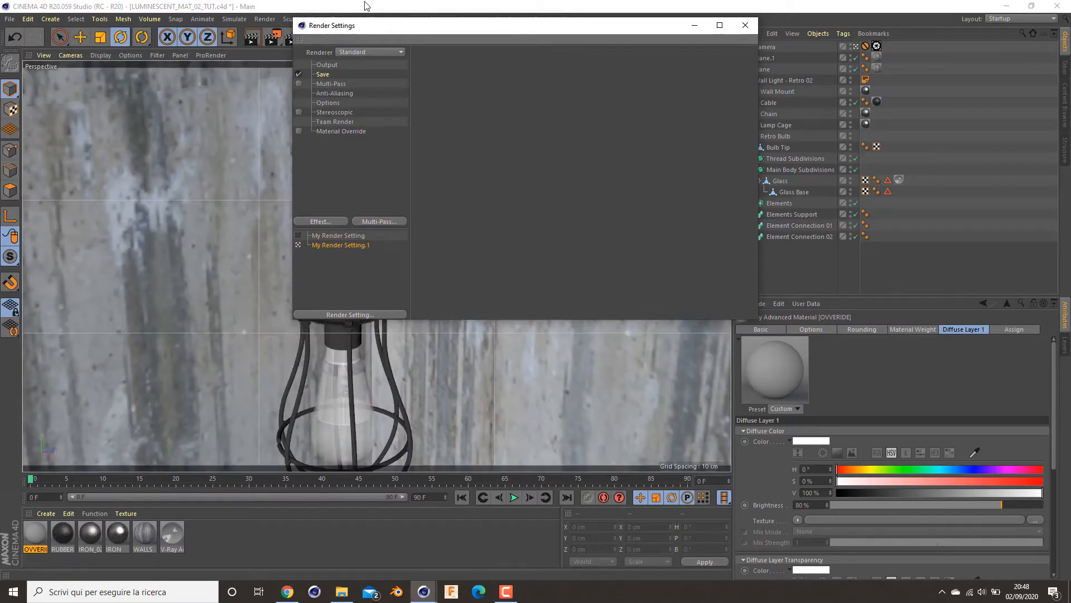
# Set the new render setting's output size to 1080 x 1080 pixels and lock the ratio
pyautogui.click(330, 65)
pyautogui.click(496, 77)
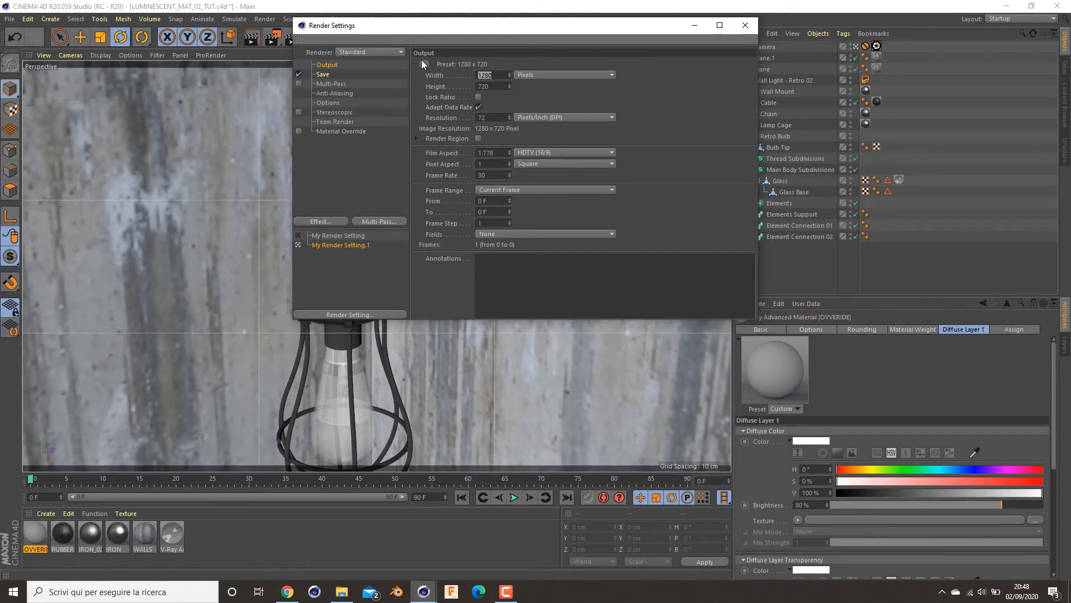
pyautogui.write('1080')
pyautogui.click(493, 86)
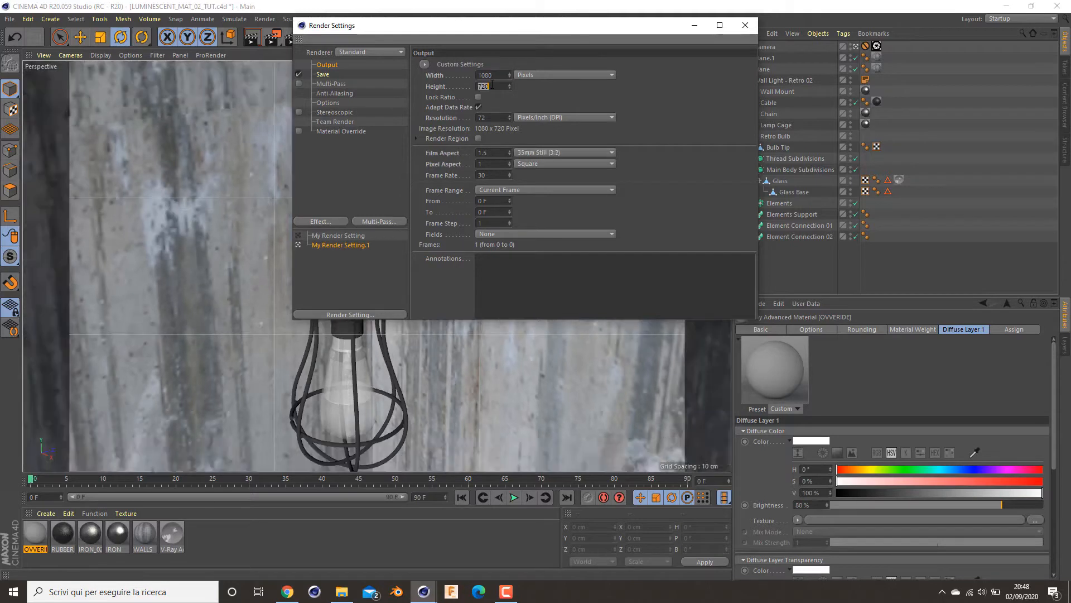
pyautogui.write('1080')
pyautogui.press('Return')
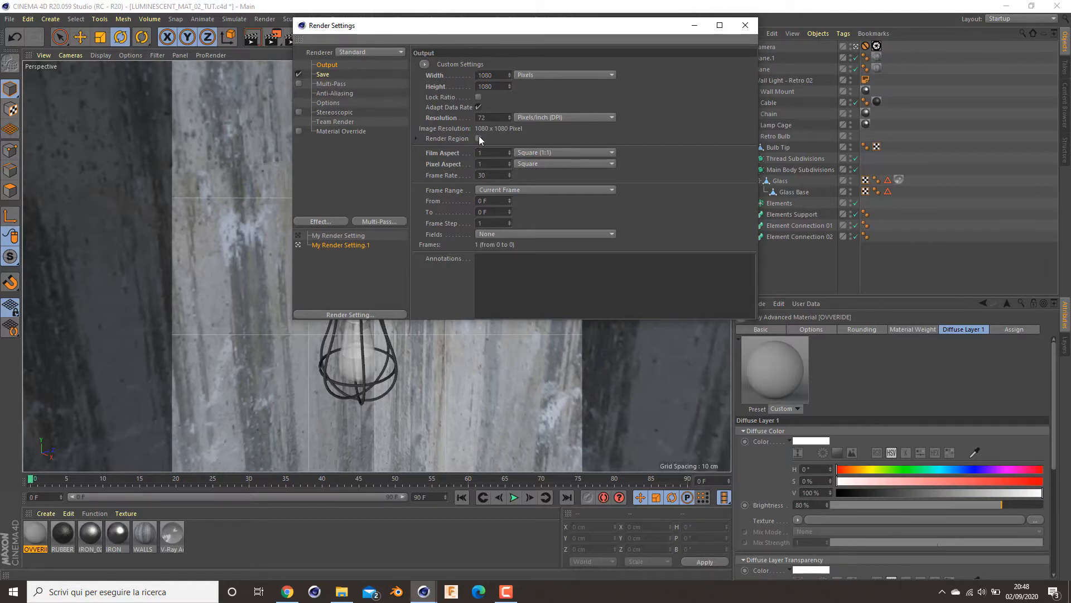
pyautogui.click(480, 98)
# Switch the new render setting's renderer to V-Ray Bridge and show its options in a maximized settings window
pyautogui.click(350, 54)
pyautogui.click(359, 123)
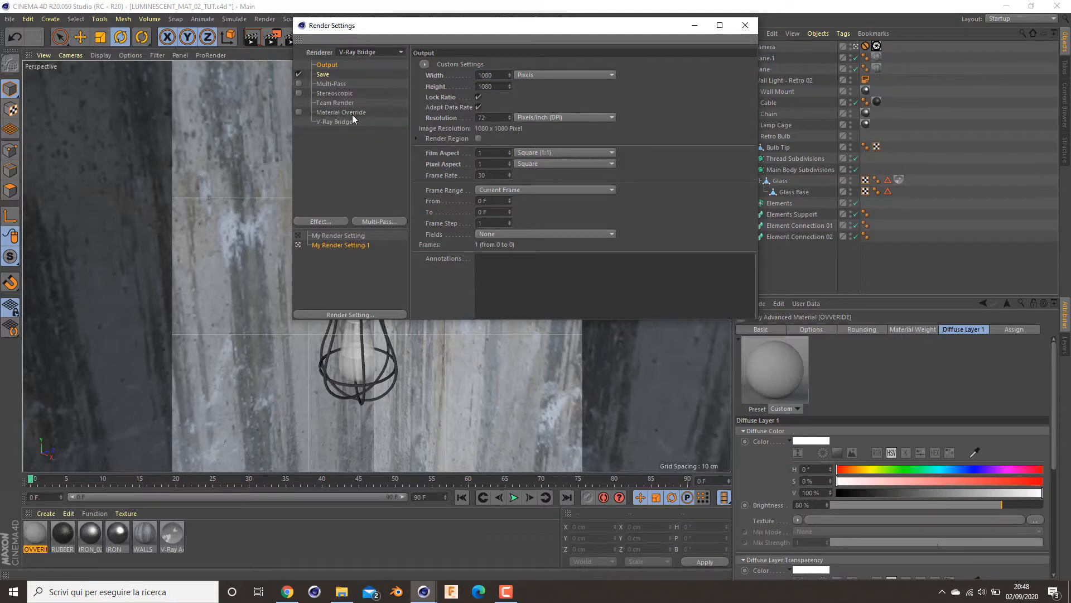
pyautogui.click(348, 118)
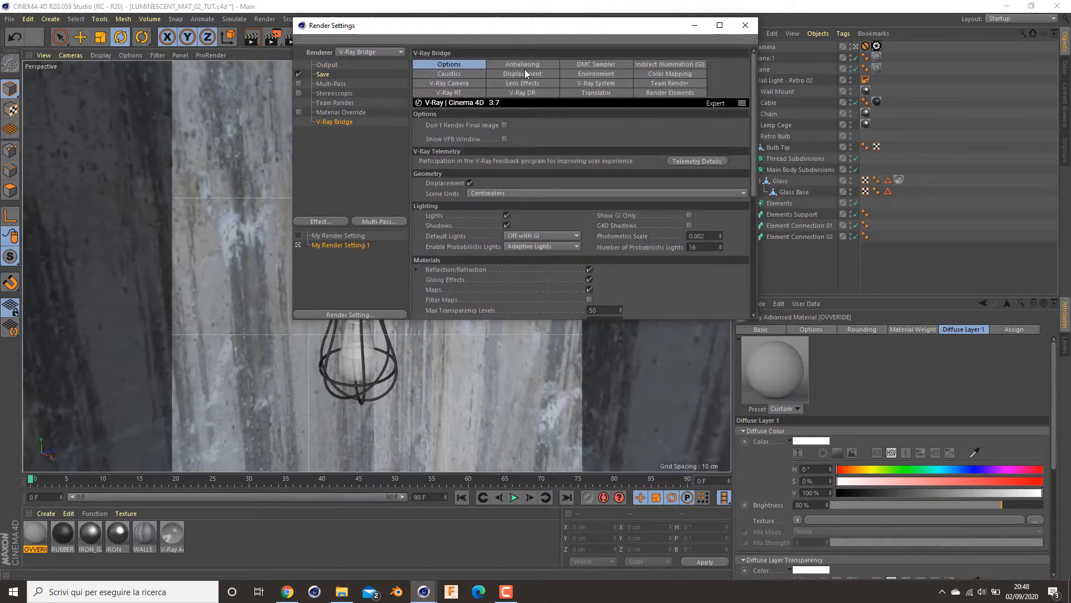
pyautogui.moveTo(567, 28); pyautogui.dragTo(429, 53)
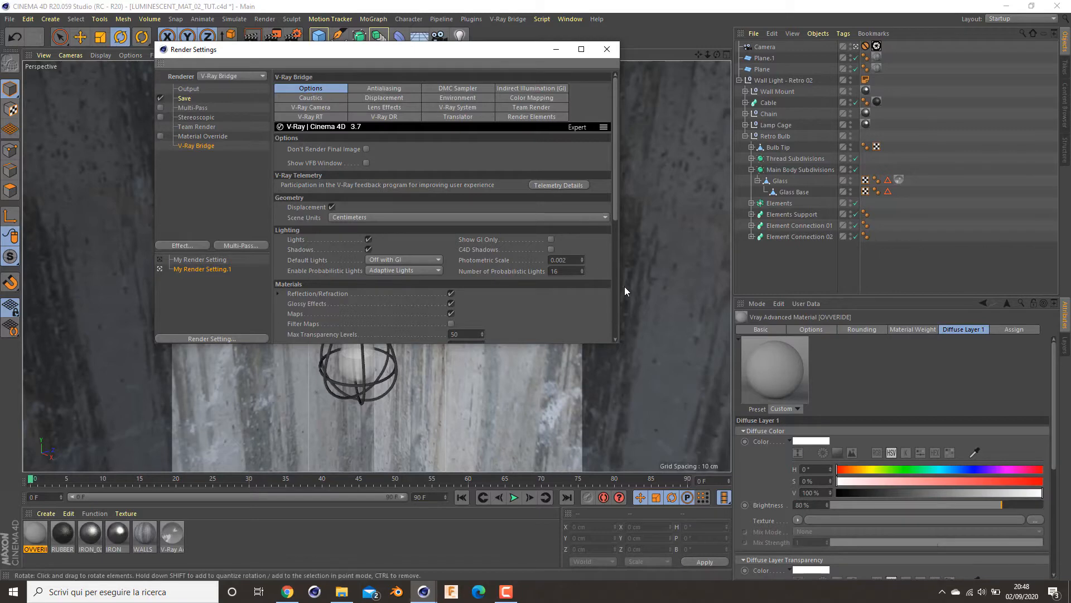
pyautogui.click(581, 49)
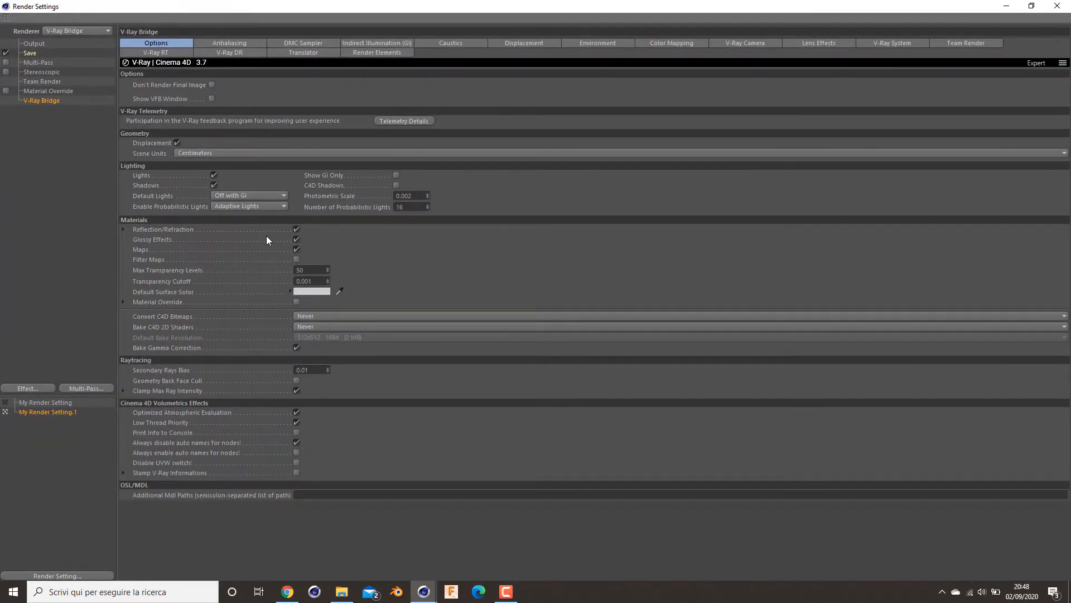
# Enable Material Override in the render settings and assign the OVVERIDE material as the custom material
pyautogui.click(41, 91)
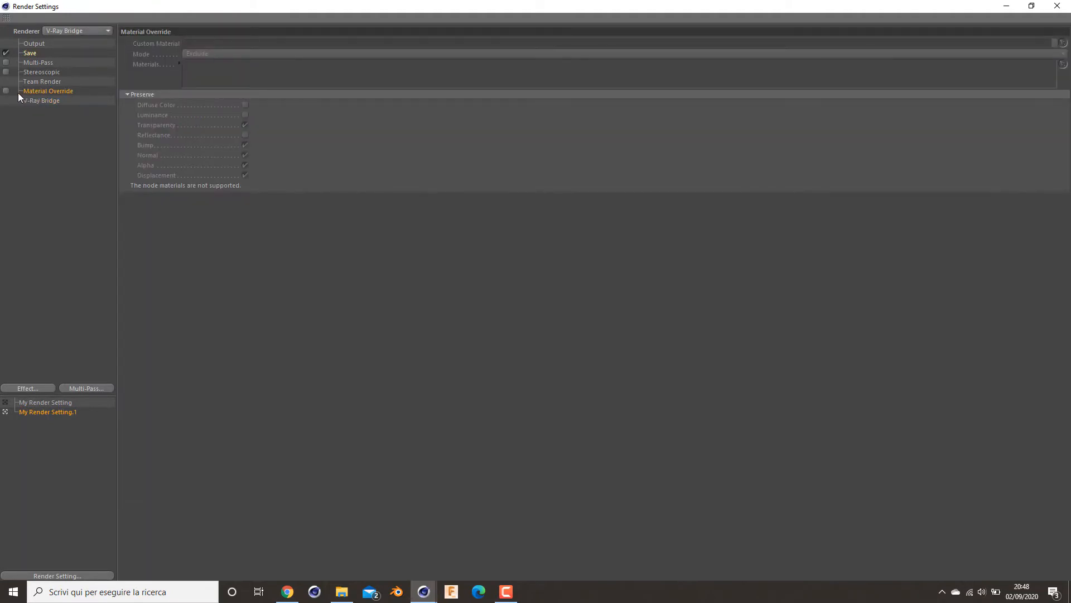
pyautogui.click(6, 91)
pyautogui.doubleClick(145, 11)
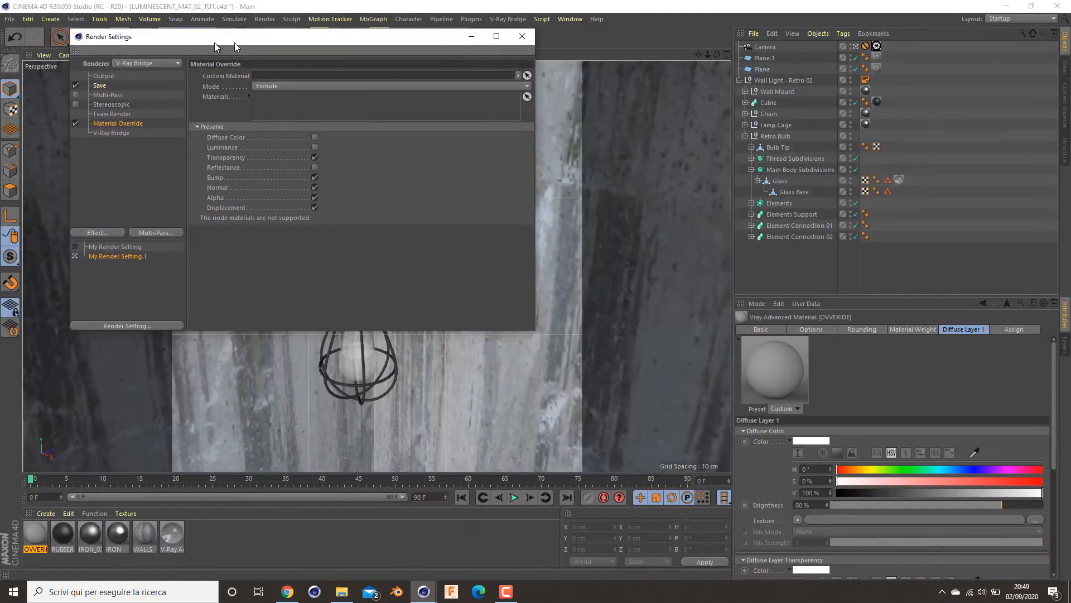
pyautogui.moveTo(371, 137); pyautogui.dragTo(369, 83)
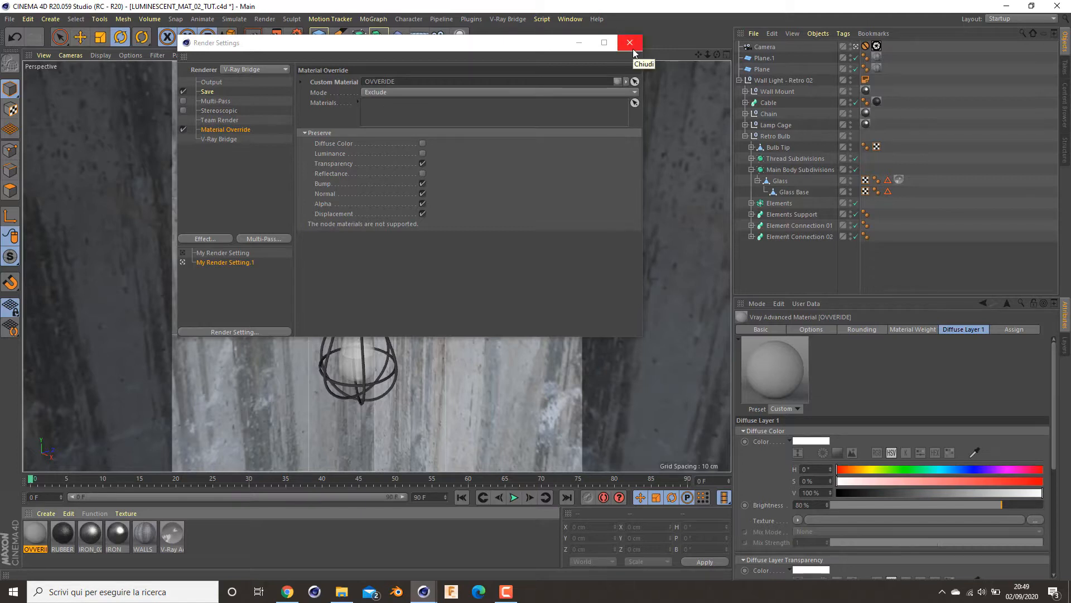
# Halve the output size to 540 x 540 pixels for faster test renders
pyautogui.click(220, 140)
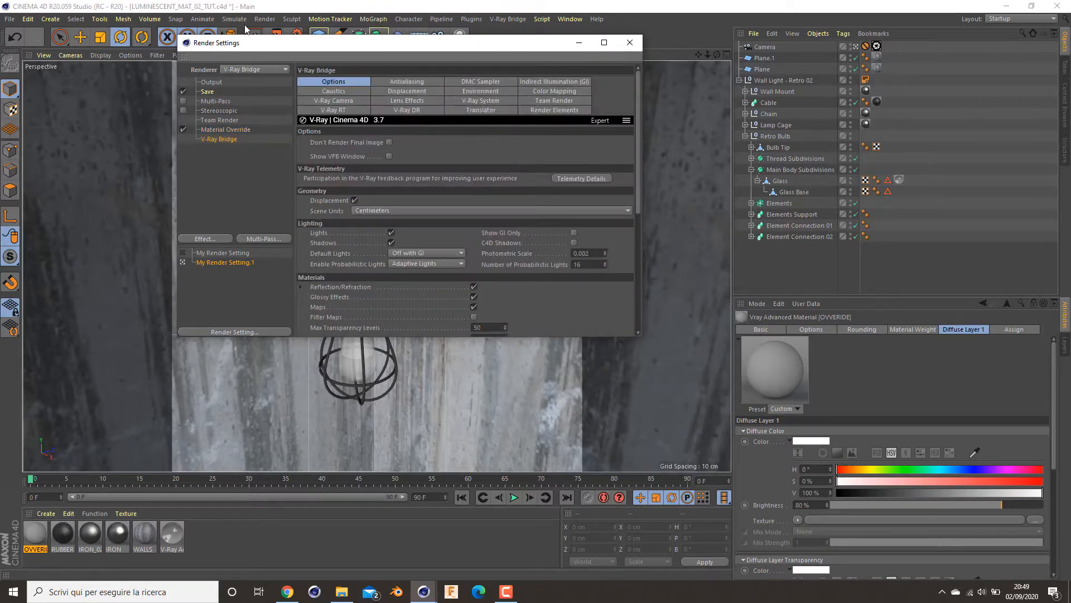
pyautogui.click(213, 82)
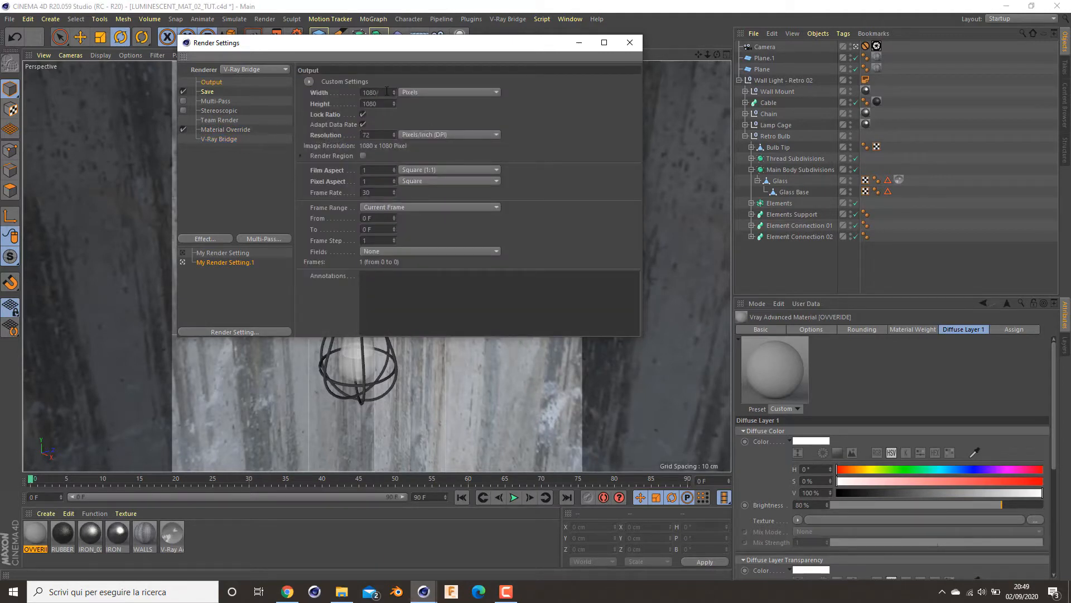
pyautogui.write('2')
pyautogui.press('Return')
pyautogui.write('8')
pyautogui.write('0')
pyautogui.press('Return')
pyautogui.write('/2')
pyautogui.press('Return')
# Minimize the render settings, render the scene to the Picture Viewer as a lighting test, and close the viewer
pyautogui.click(231, 141)
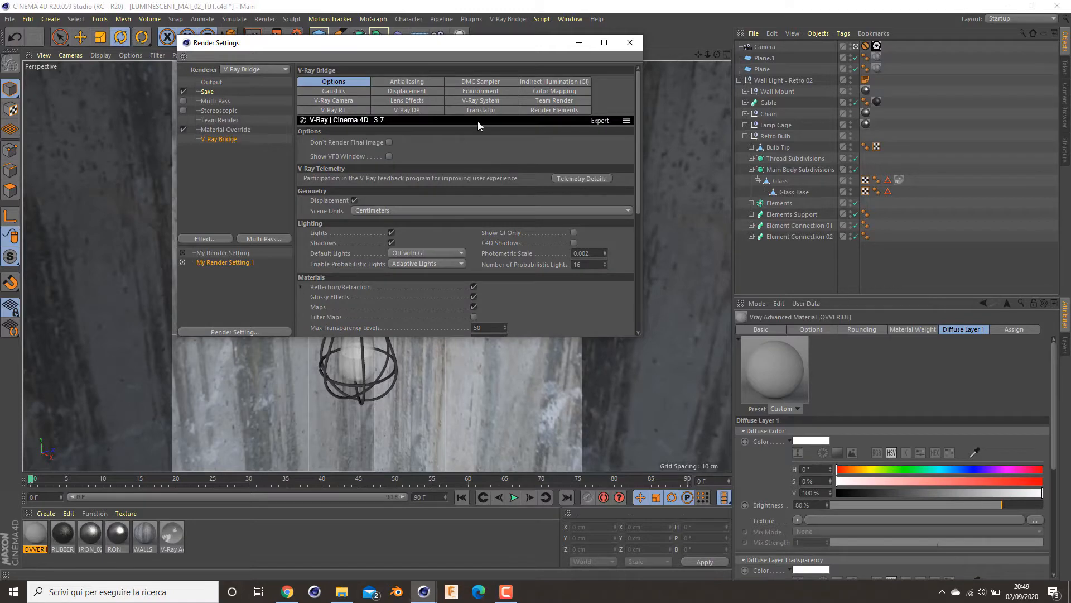
pyautogui.click(579, 45)
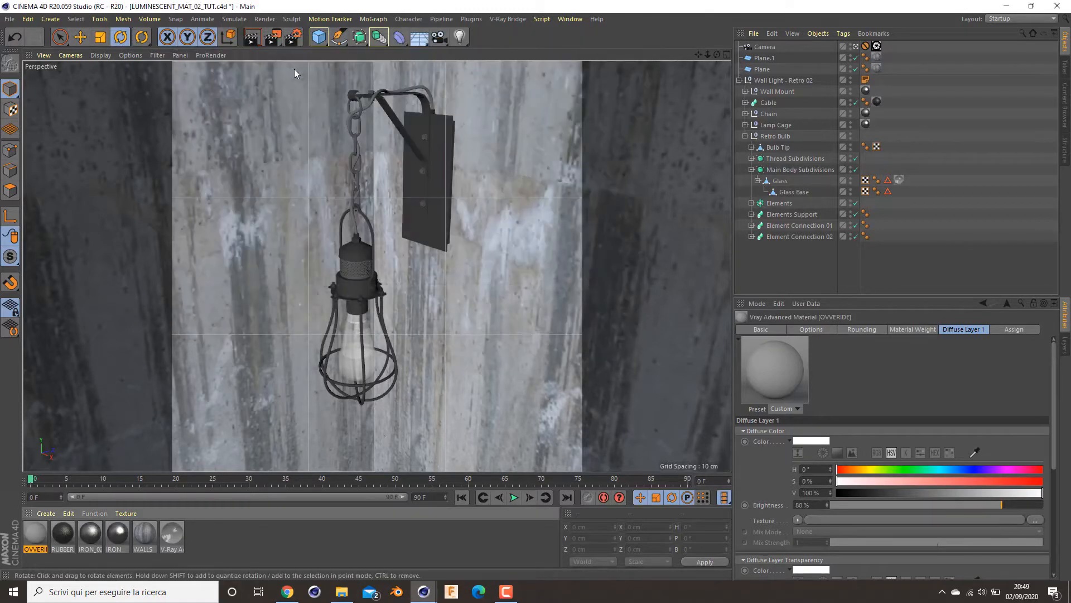
pyautogui.click(274, 41)
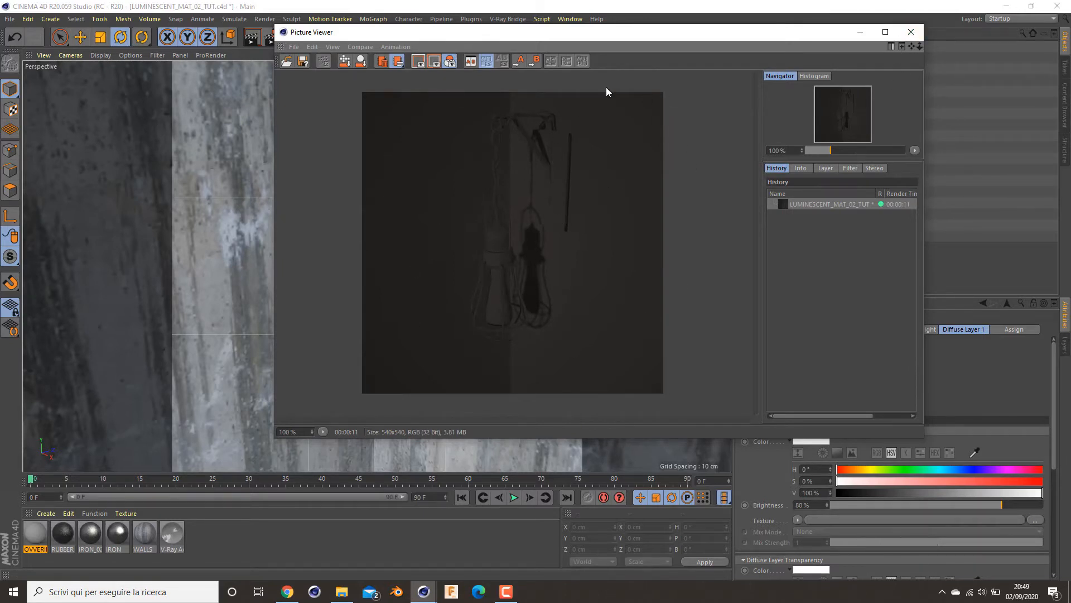
pyautogui.click(911, 32)
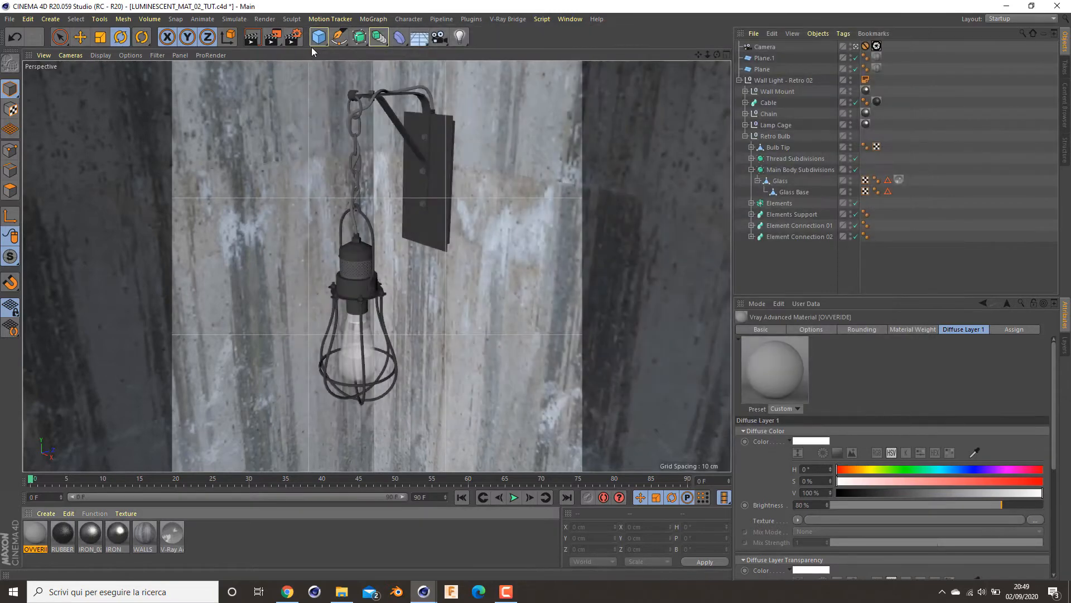
# Set the V-Ray Default Lights option to Off and run another test render in the Picture Viewer
pyautogui.click(295, 37)
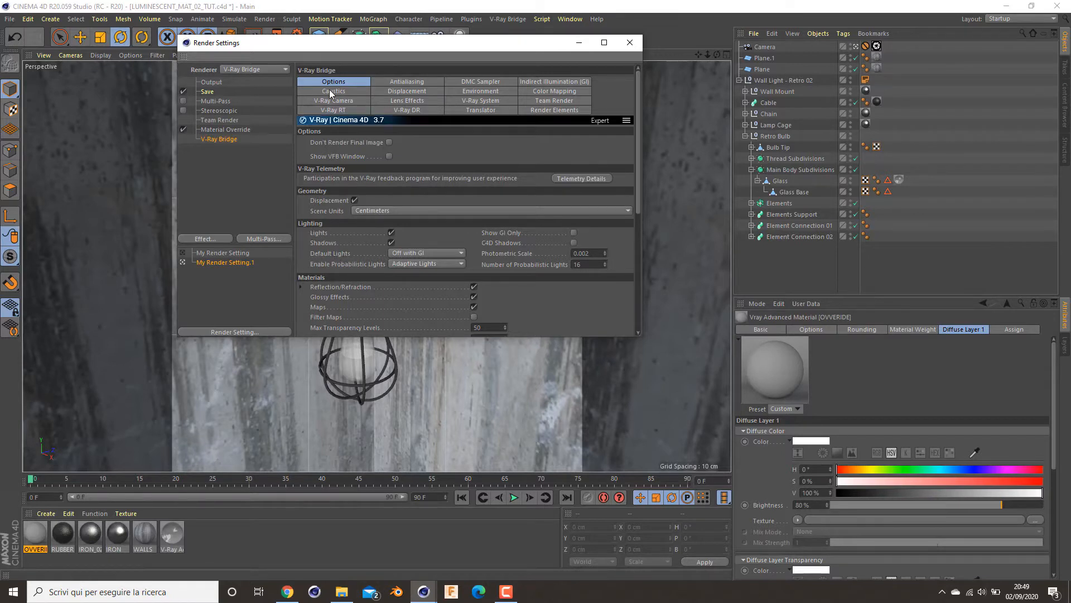
pyautogui.click(395, 255)
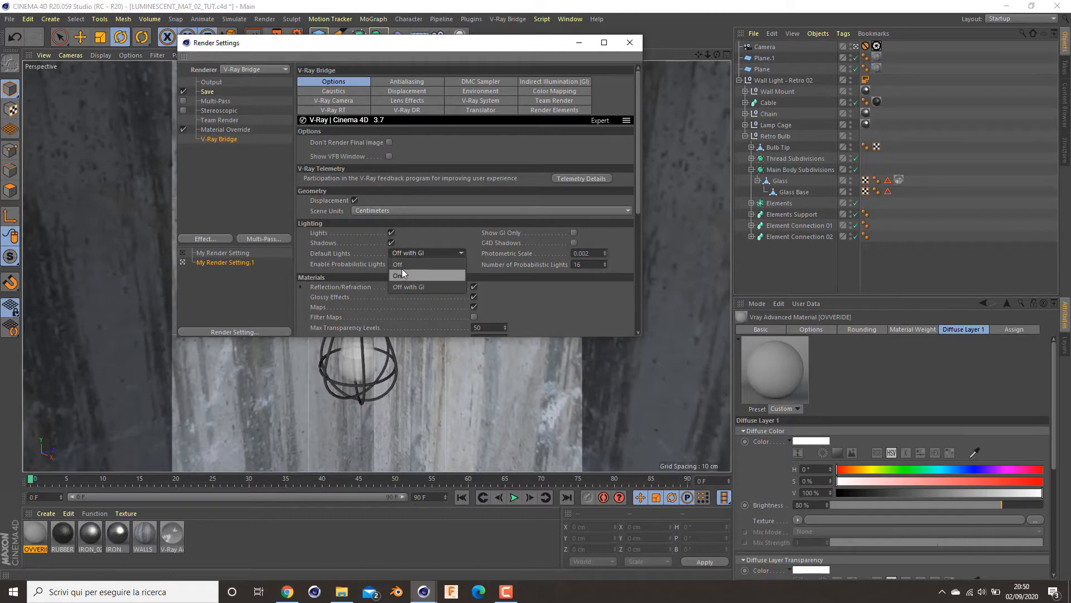
pyautogui.click(403, 268)
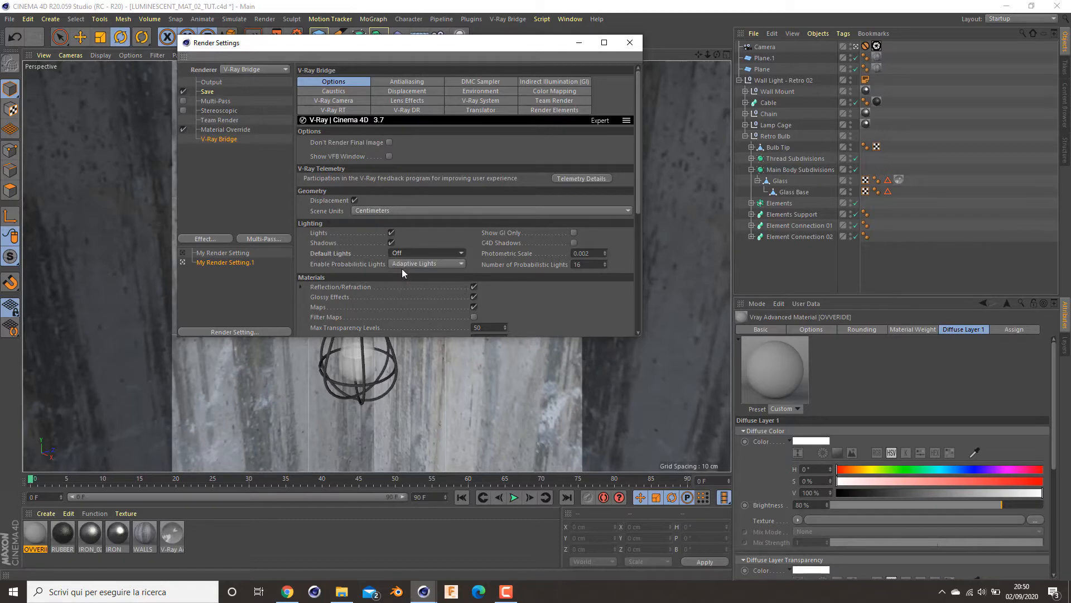
pyautogui.click(630, 43)
pyautogui.click(268, 38)
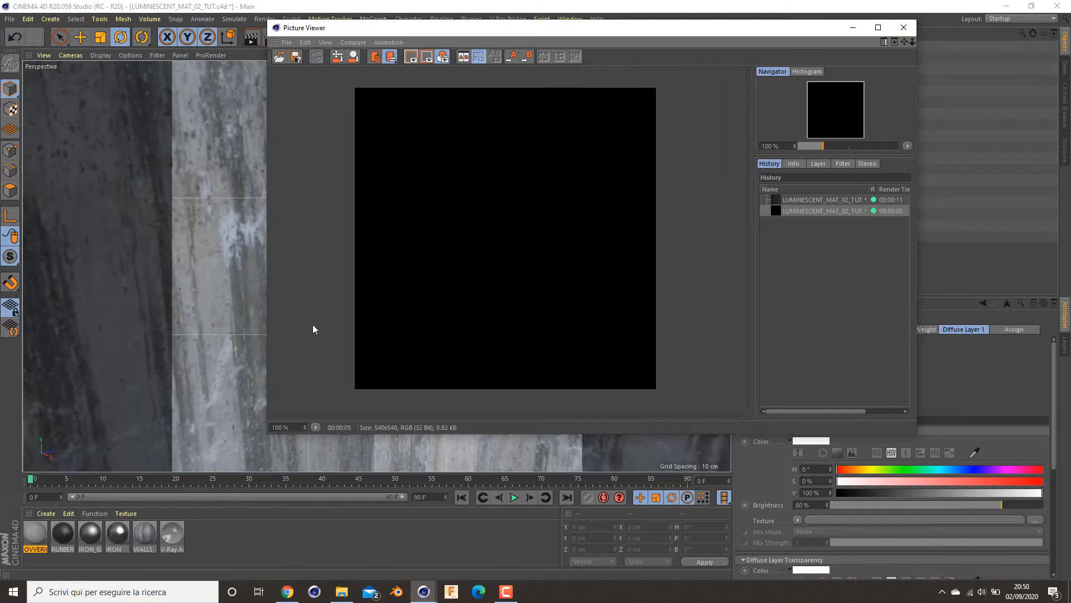
pyautogui.click(902, 28)
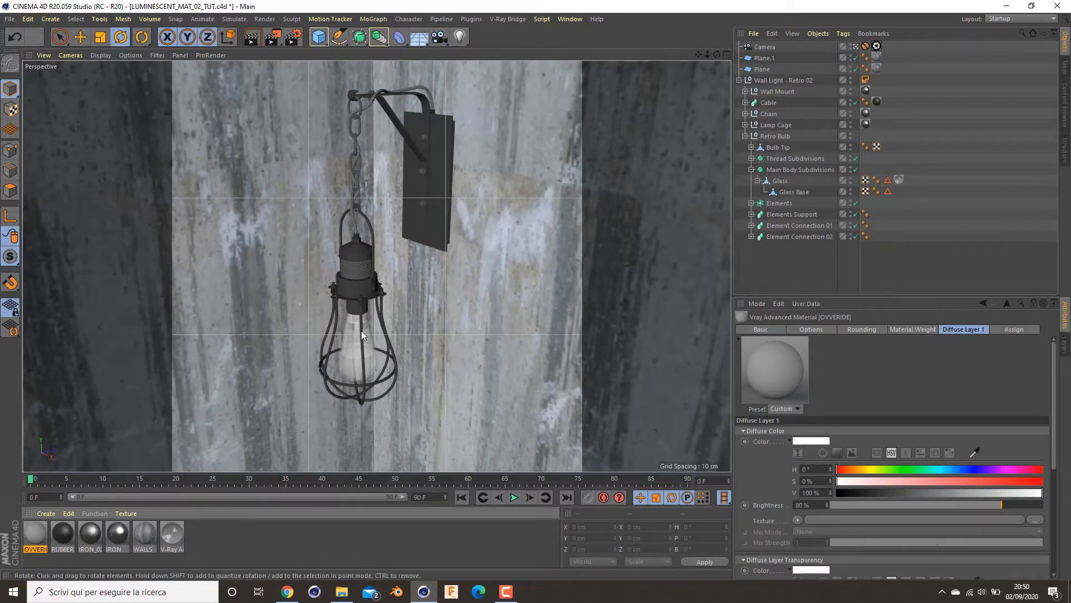
# Create a V-Ray Advanced Material and name it LUMA
pyautogui.click(51, 512)
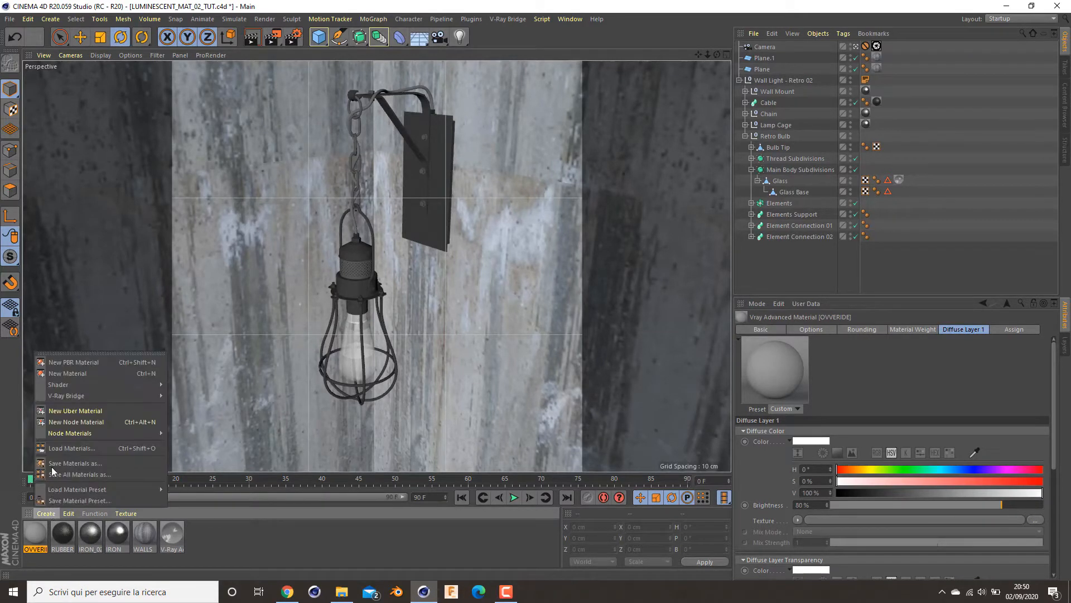
pyautogui.moveTo(60, 394)
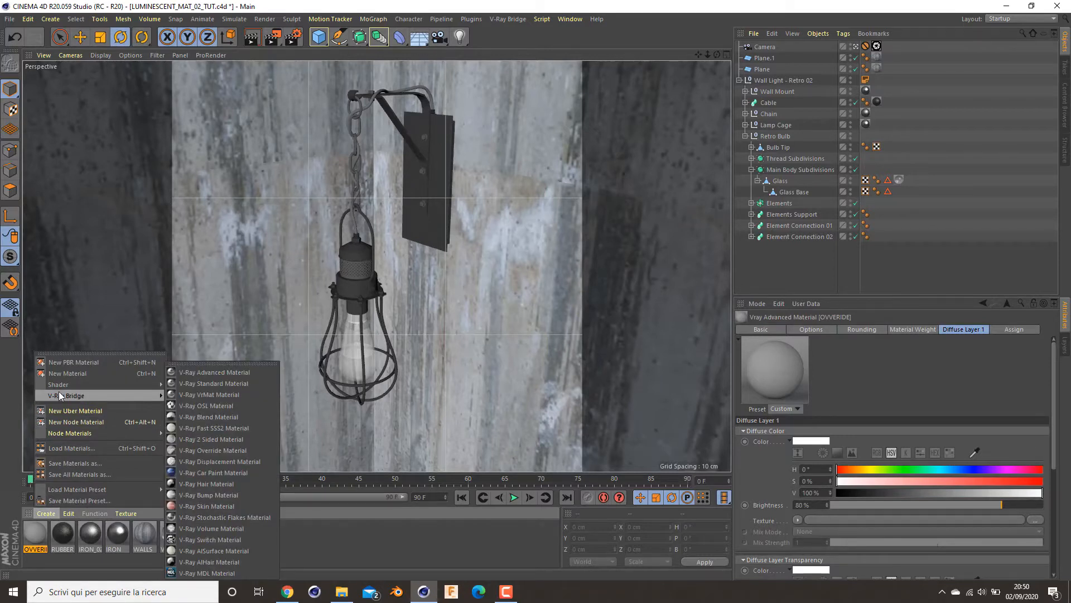
pyautogui.click(199, 372)
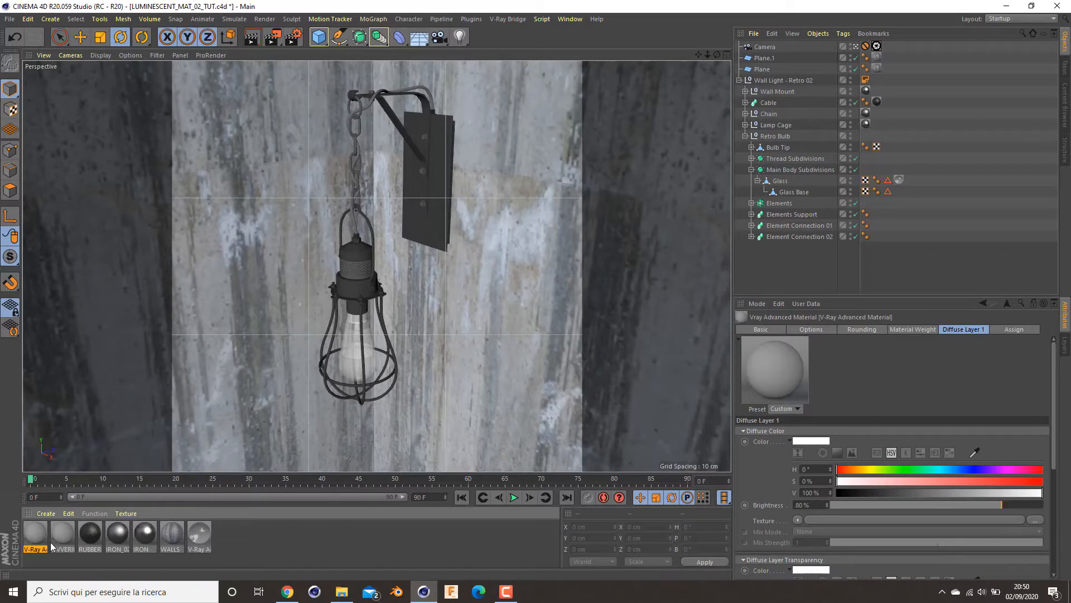
pyautogui.doubleClick(35, 534)
pyautogui.write('LUM')
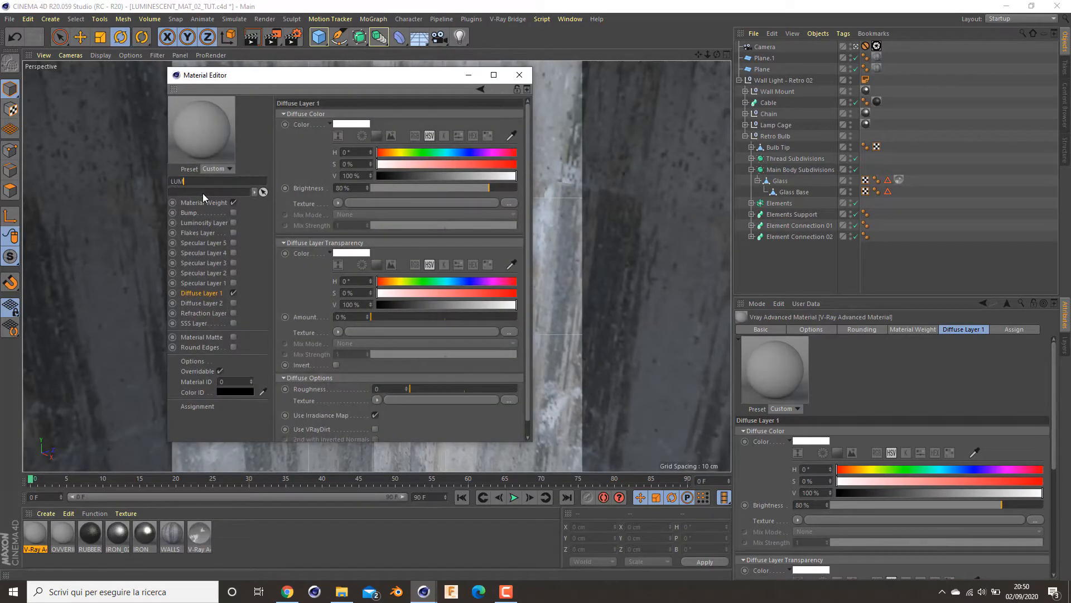
pyautogui.write('A')
pyautogui.press('Return')
# Disable Diffuse Layer 1 on LUMA and enable its Luminosity Layer with the transparency amount at 0%
pyautogui.click(234, 293)
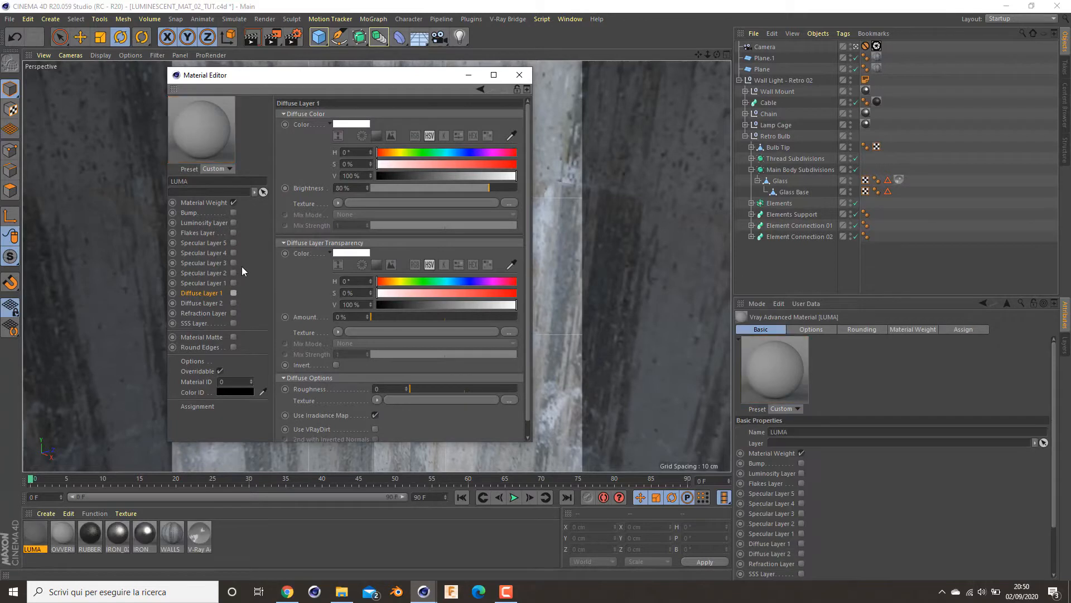
pyautogui.click(235, 222)
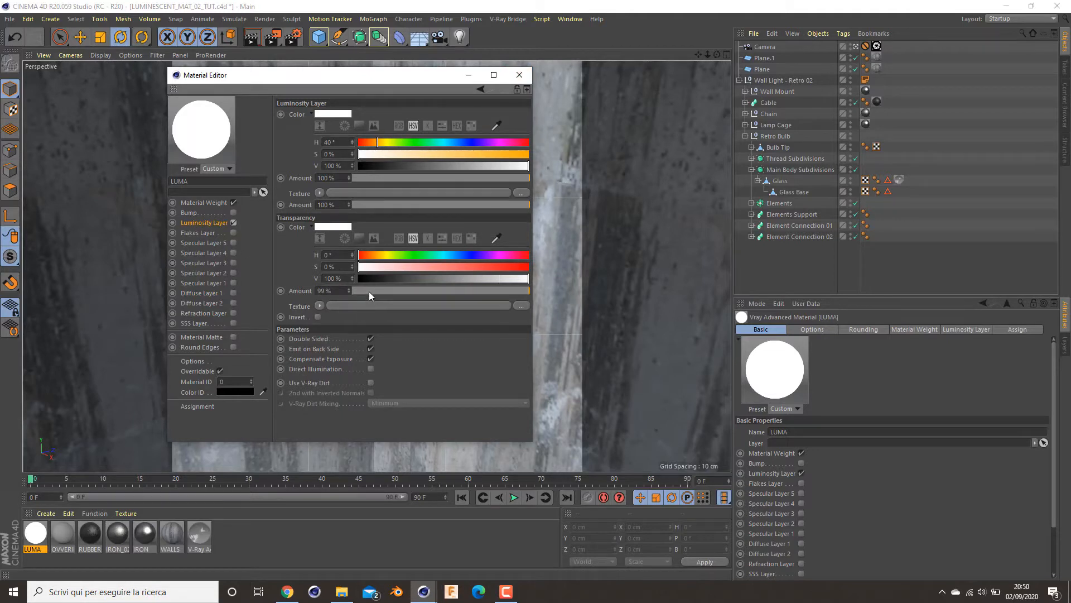
pyautogui.moveTo(369, 292); pyautogui.dragTo(351, 292)
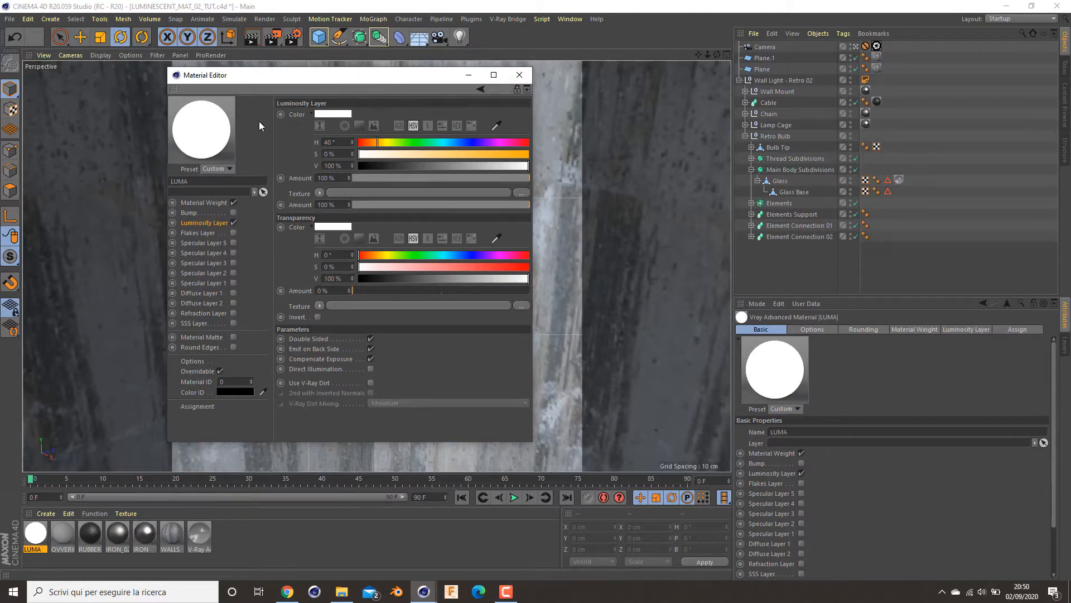
pyautogui.click(520, 76)
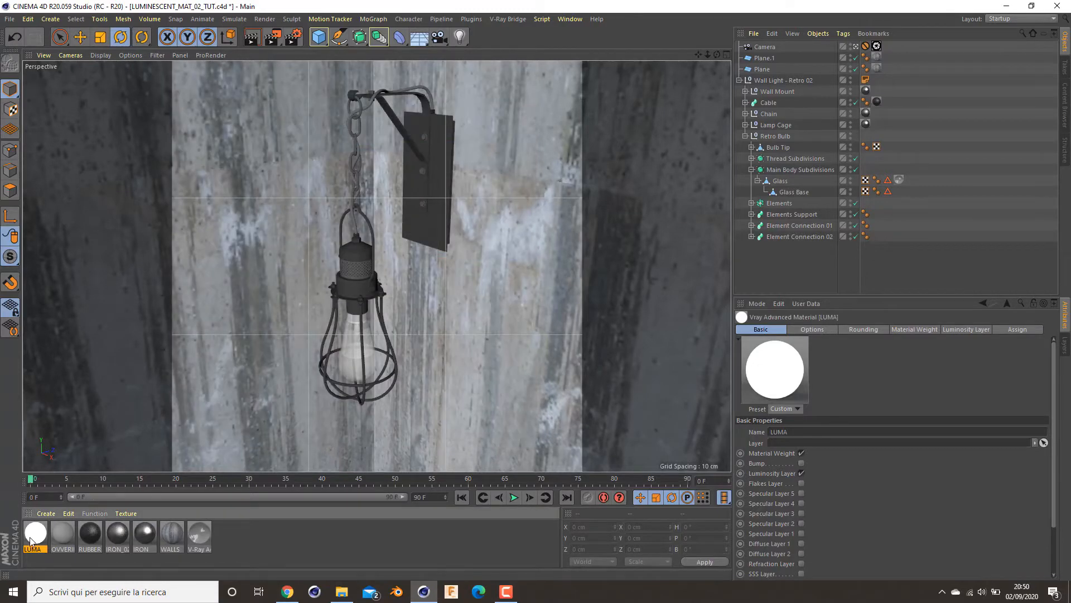
# Assign LUMA to the bulb's Elements object and add it to the excluded materials of the Material Override
pyautogui.moveTo(624, 237); pyautogui.dragTo(797, 204)
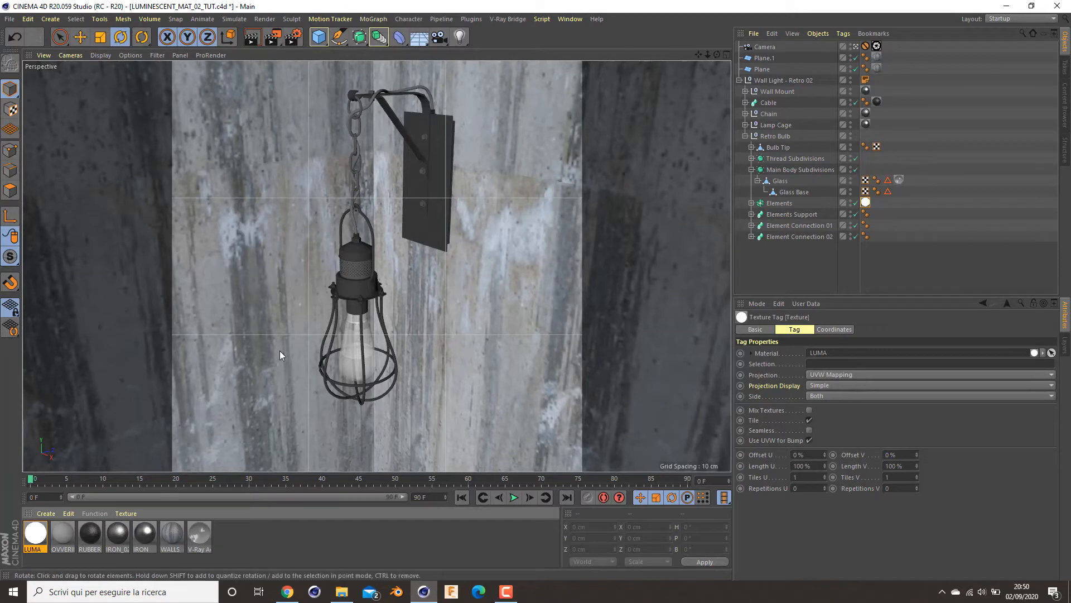
pyautogui.click(291, 38)
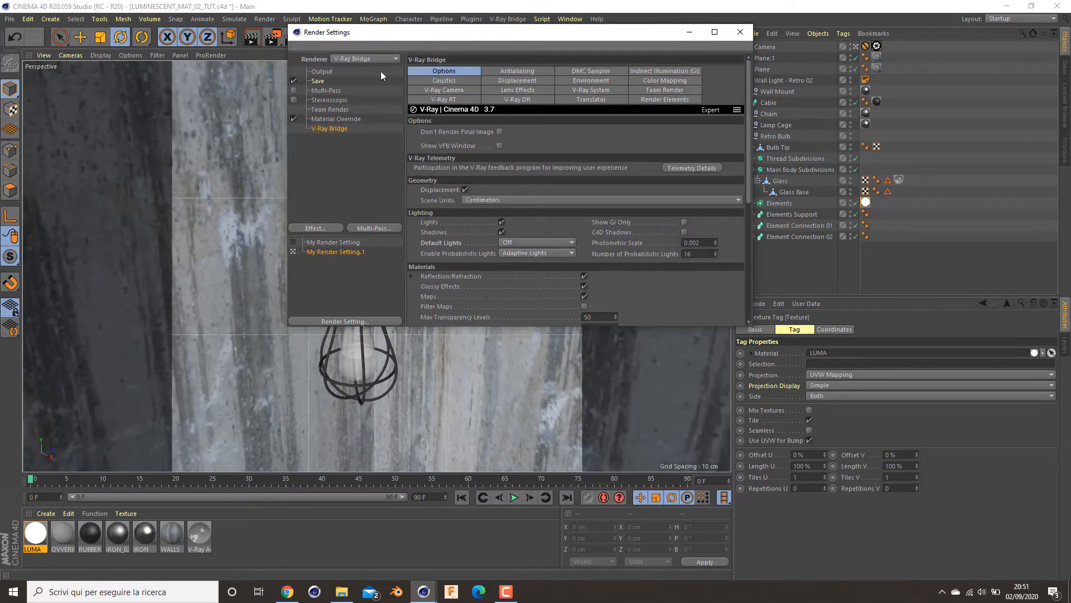
pyautogui.click(332, 119)
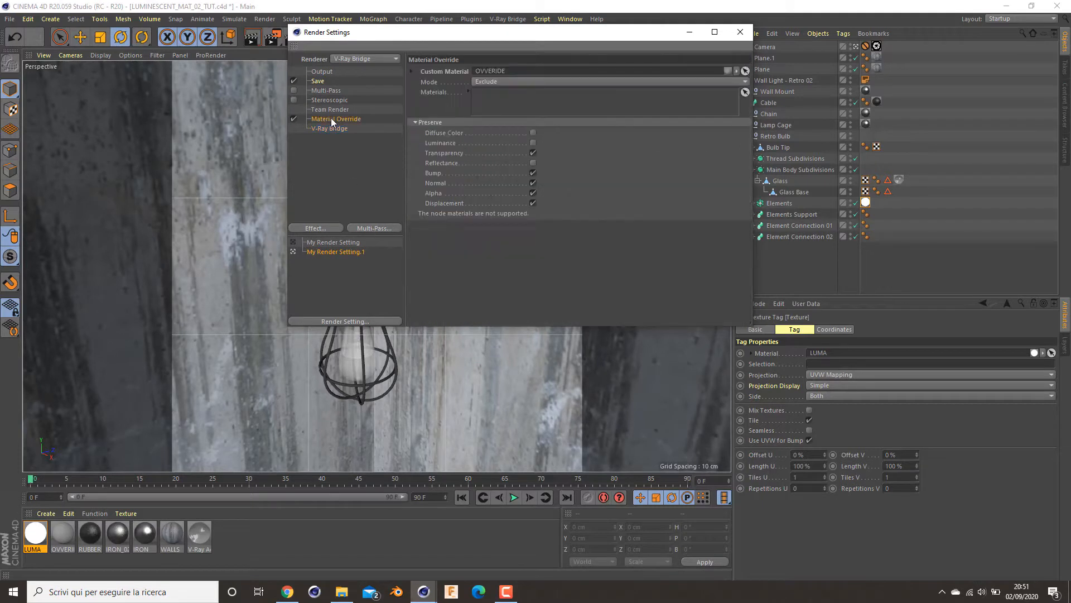
pyautogui.moveTo(36, 533); pyautogui.dragTo(508, 106)
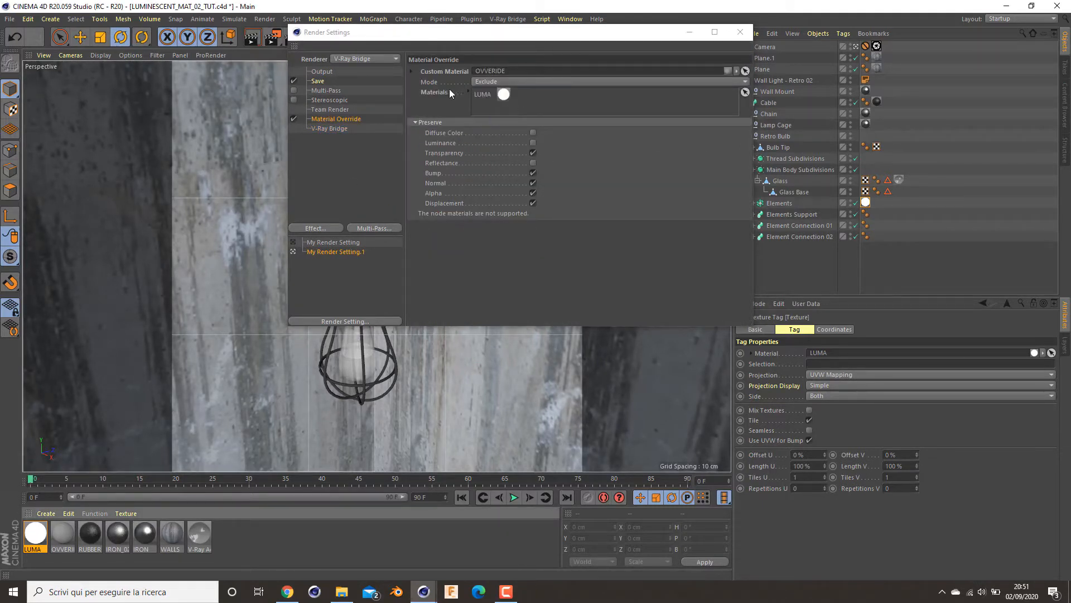
pyautogui.click(740, 31)
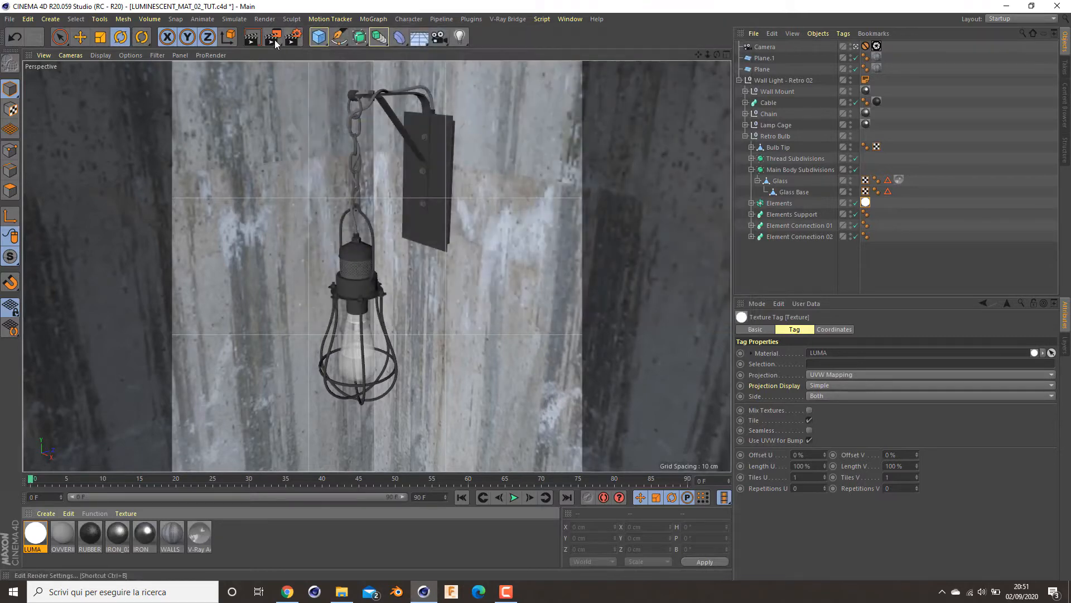
# Render the scene to the Picture Viewer to check the LUMA lighting, and close the viewer
pyautogui.click(273, 38)
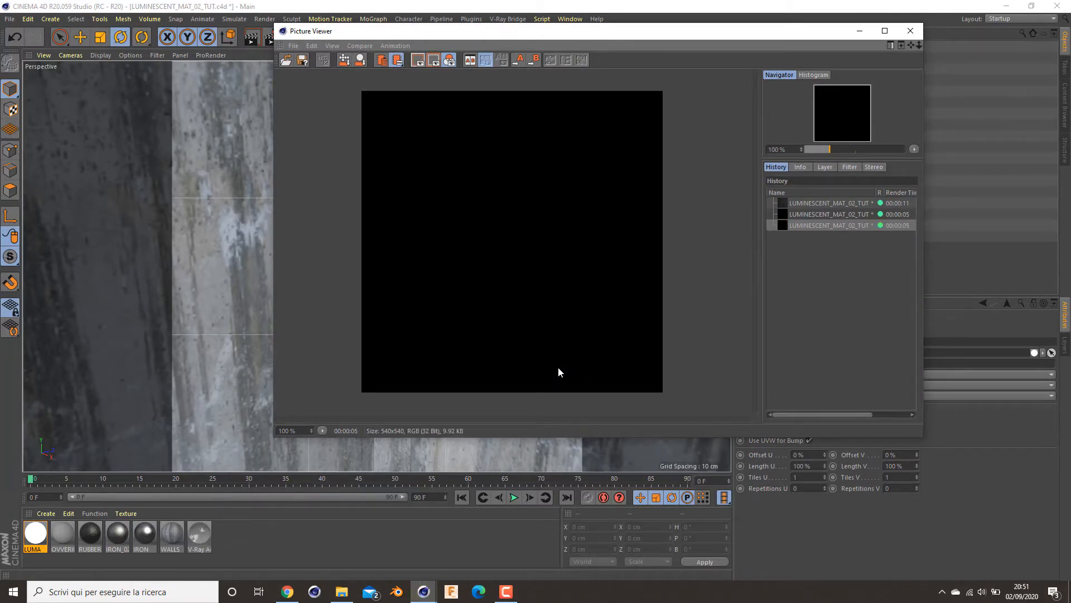
pyautogui.click(911, 32)
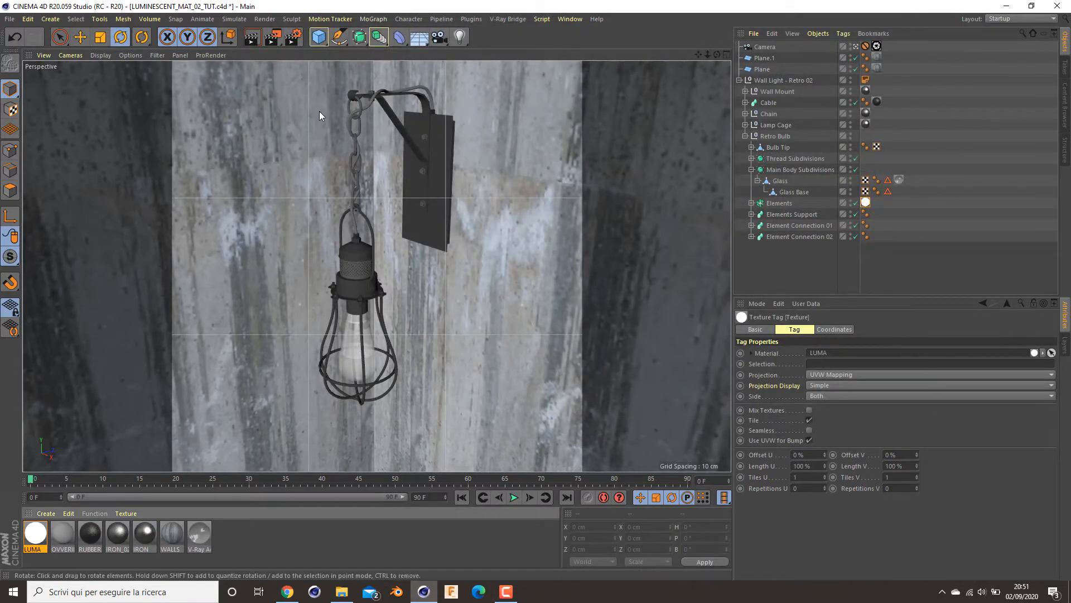
pyautogui.click(294, 39)
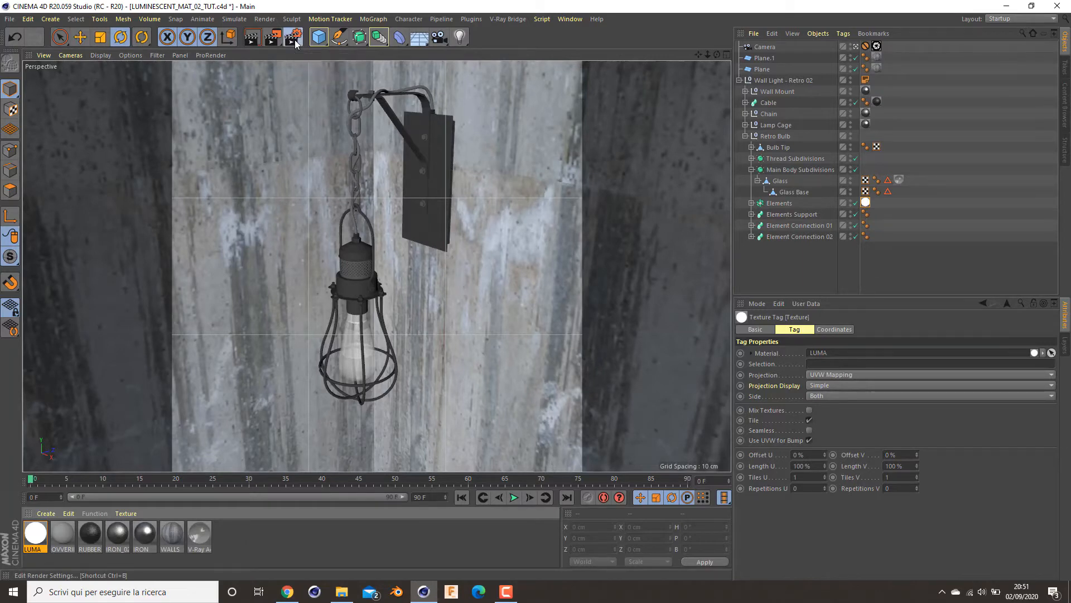
pyautogui.click(746, 32)
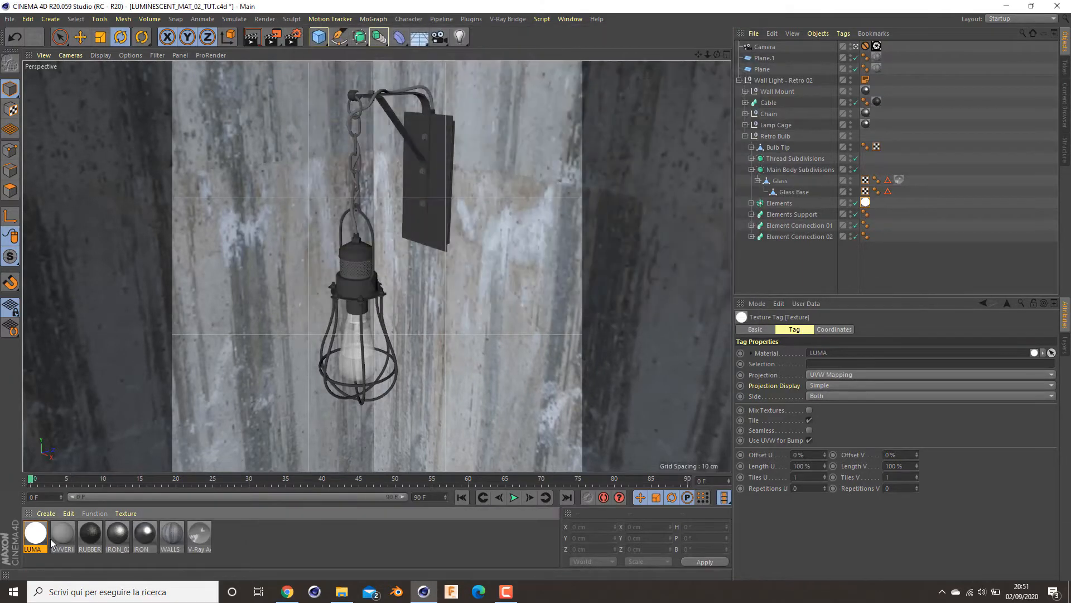
# Enable Direct Illumination on LUMA with an intensity of 10 and run a test render in the Picture Viewer
pyautogui.doubleClick(35, 532)
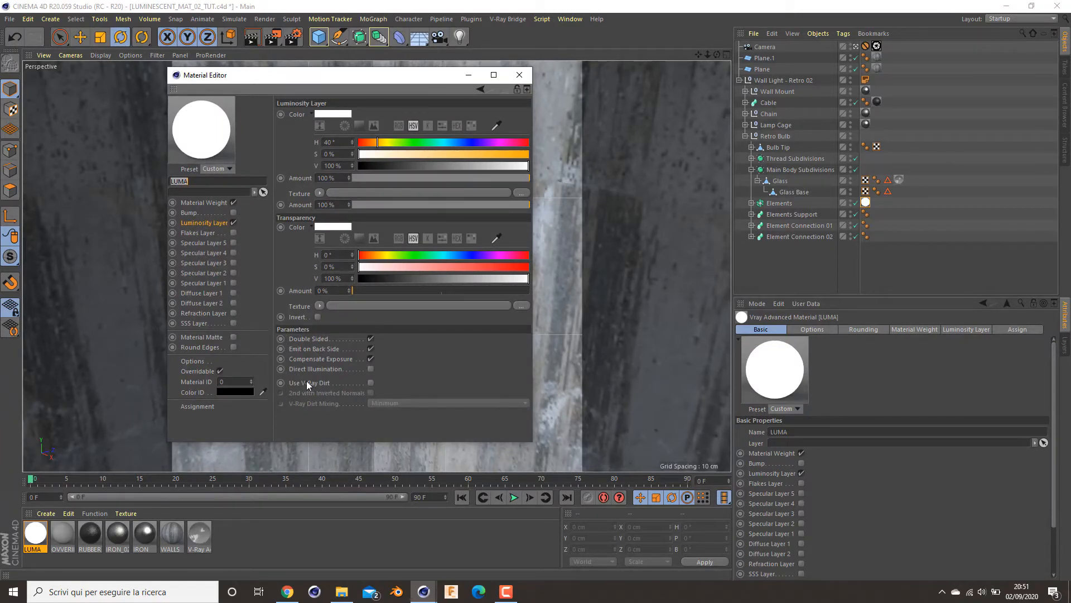
pyautogui.click(371, 369)
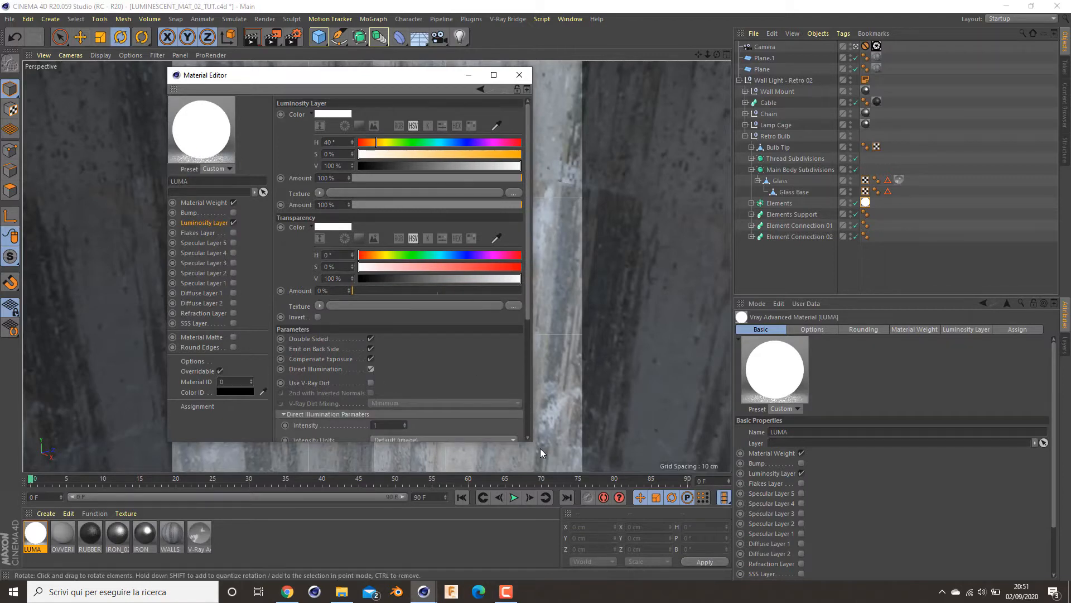
pyautogui.click(397, 423)
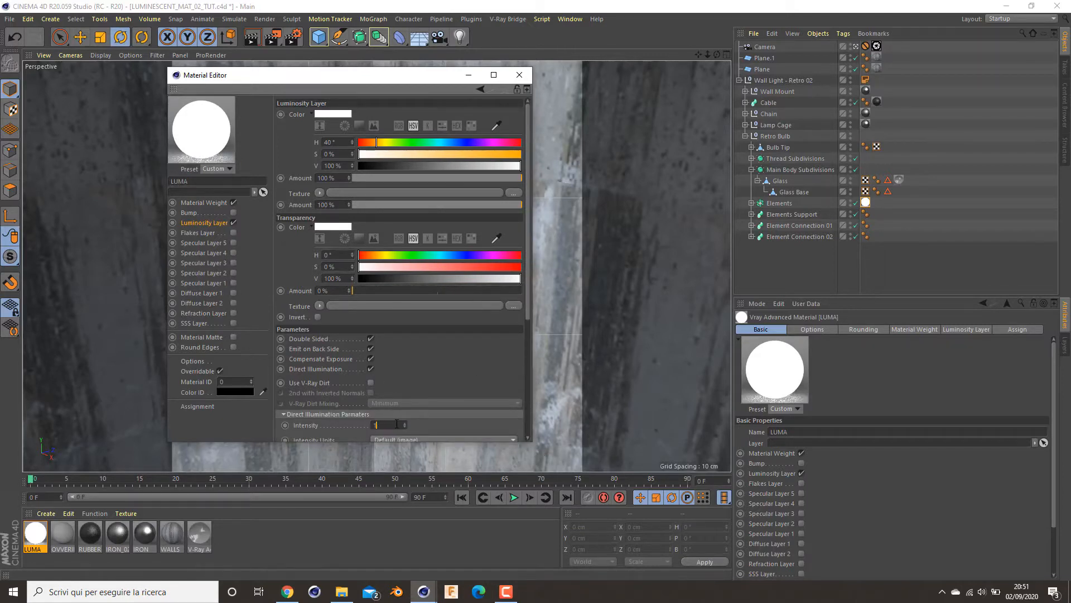
pyautogui.write('10')
pyautogui.press('Return')
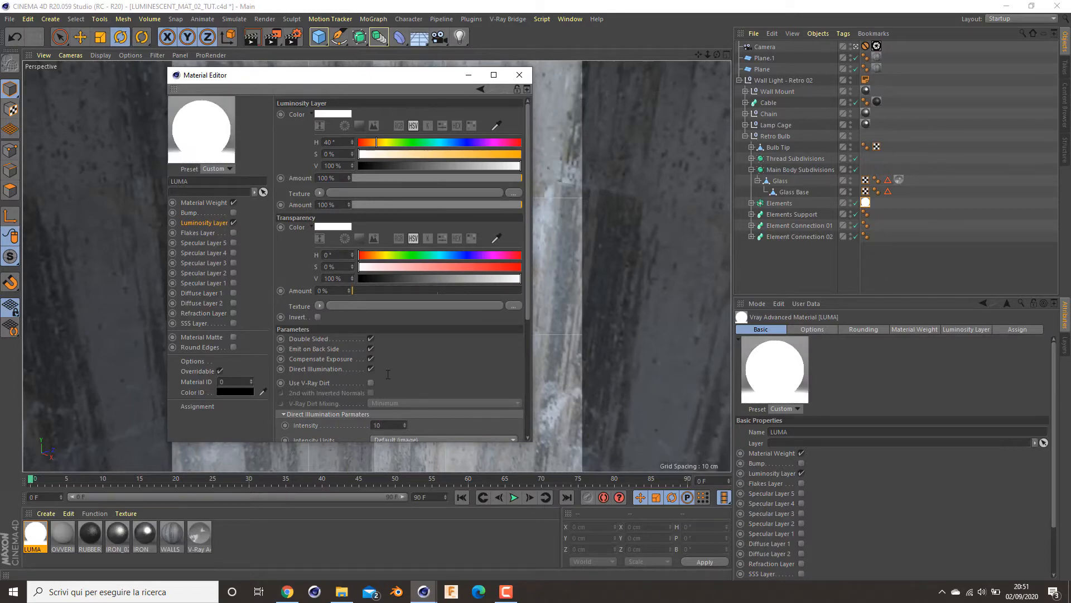
pyautogui.click(528, 79)
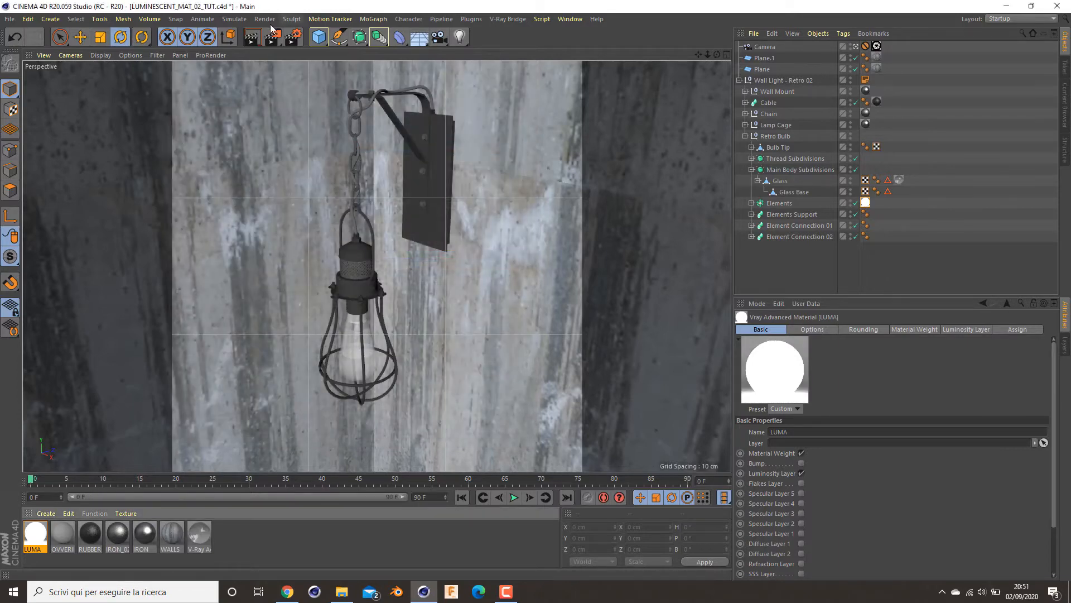
pyautogui.click(270, 44)
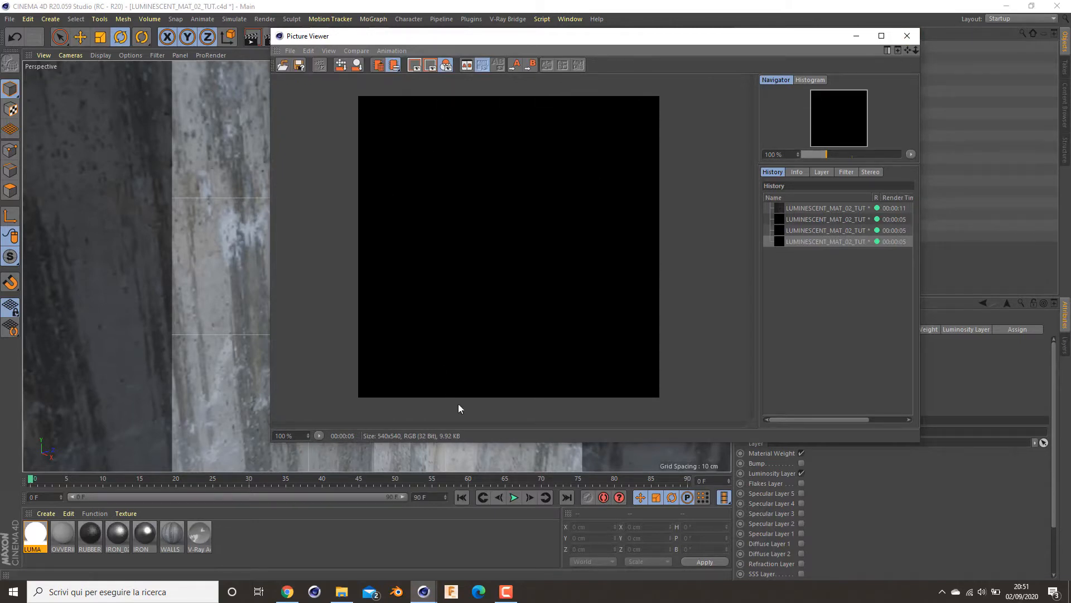
pyautogui.moveTo(421, 36); pyautogui.dragTo(484, 87)
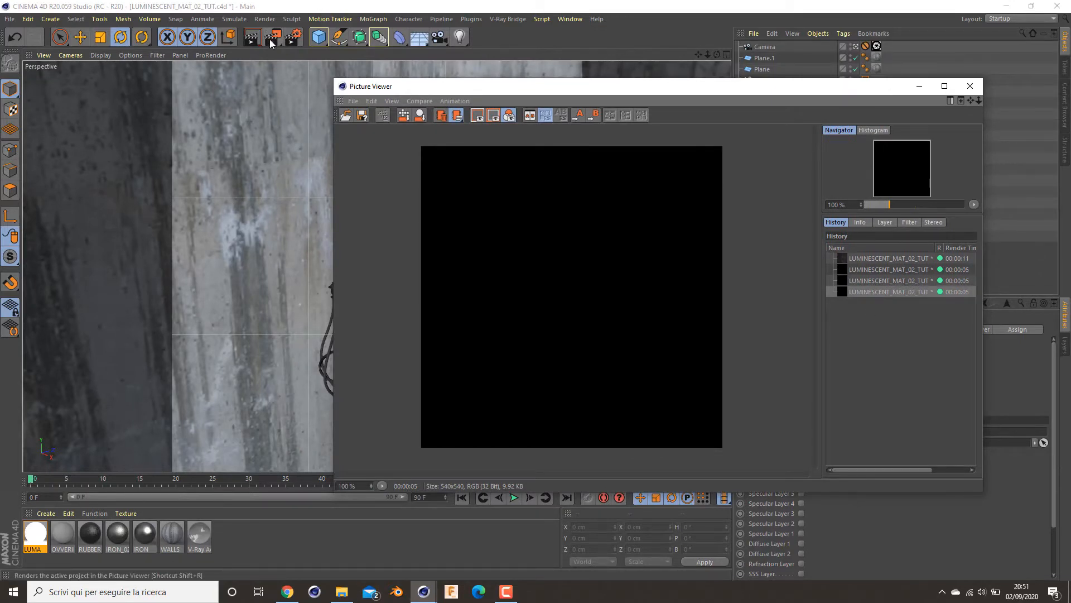
# Turn off the Material Override in the render settings and run another test render, stopping it before it finishes
pyautogui.click(293, 37)
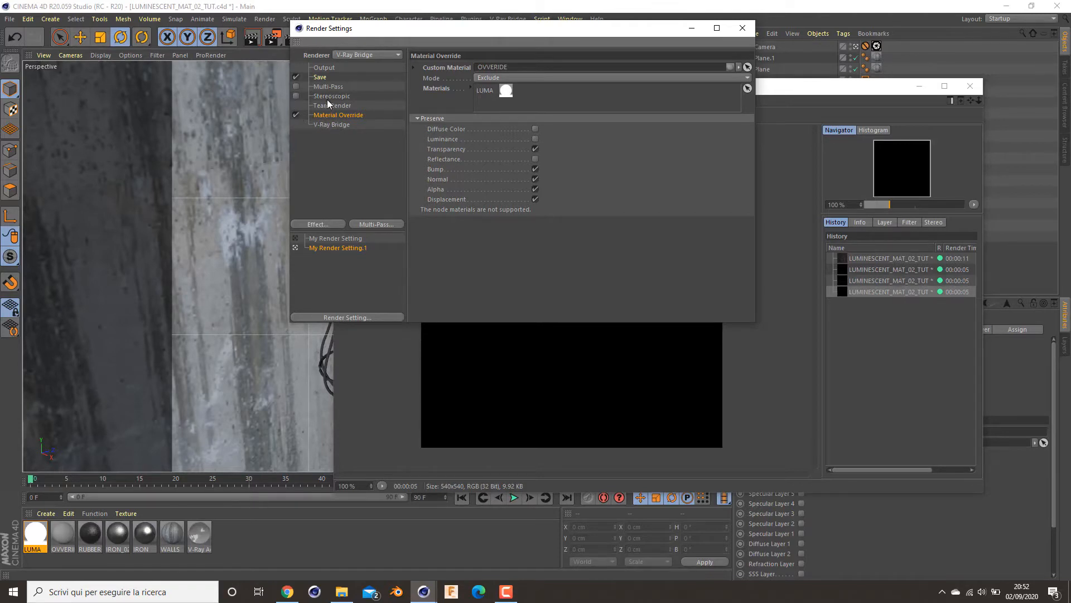
pyautogui.click(296, 115)
pyautogui.click(742, 28)
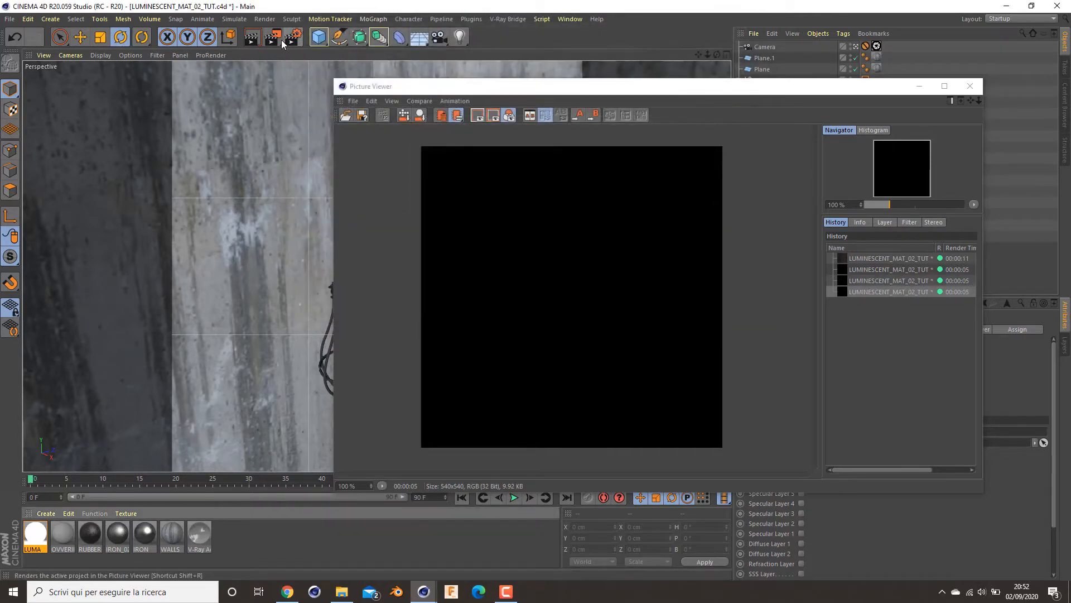
pyautogui.click(281, 39)
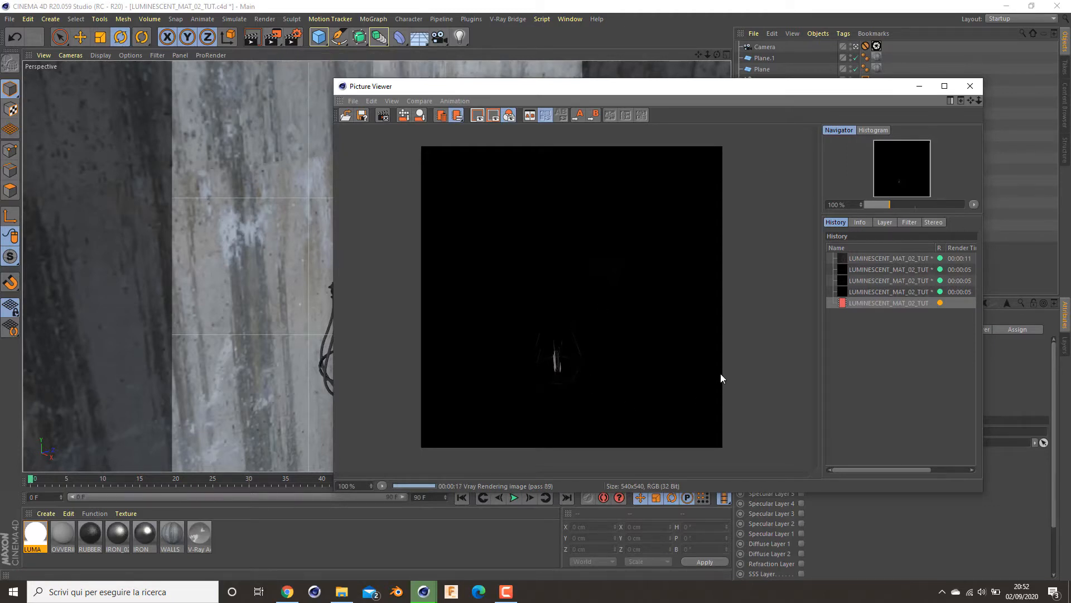
pyautogui.click(970, 87)
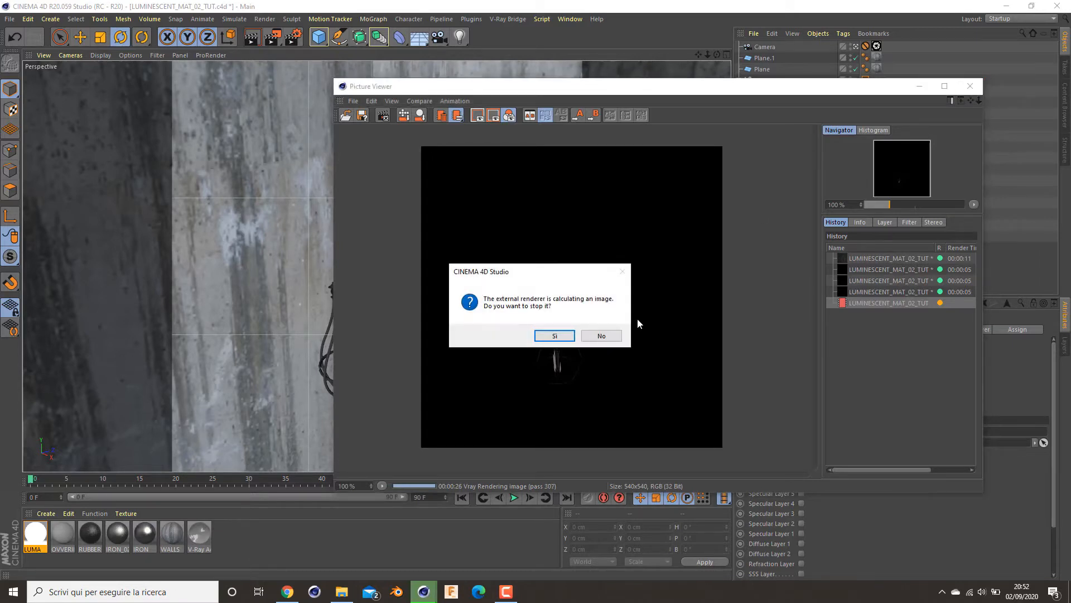
pyautogui.click(554, 335)
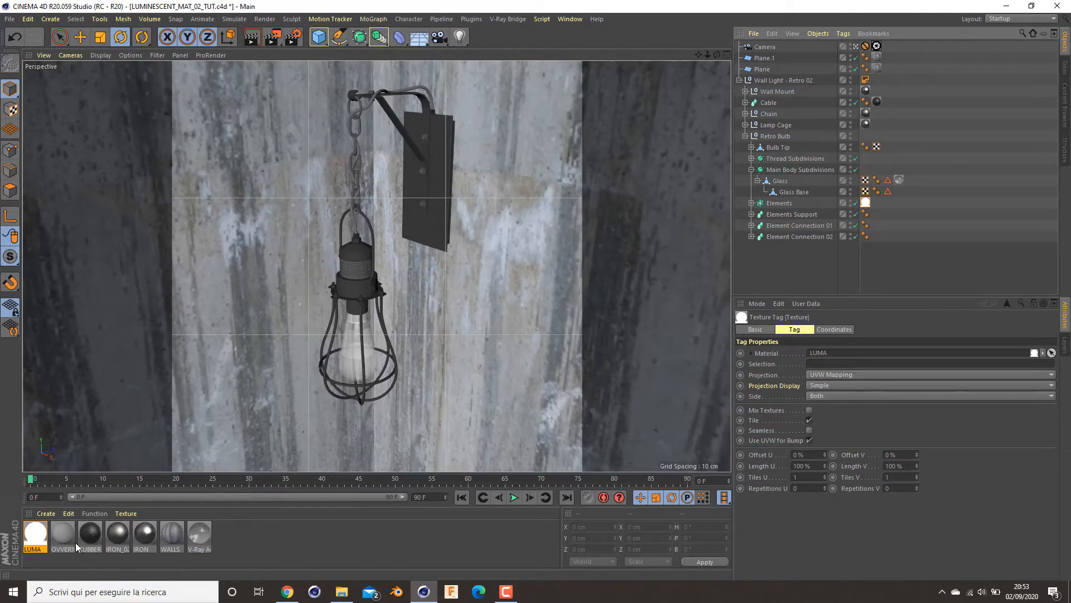
# Apply the OVVERIDE material to the Plane.1 and Plane walls and run a test render, stopping it early
pyautogui.moveTo(69, 537); pyautogui.dragTo(887, 57)
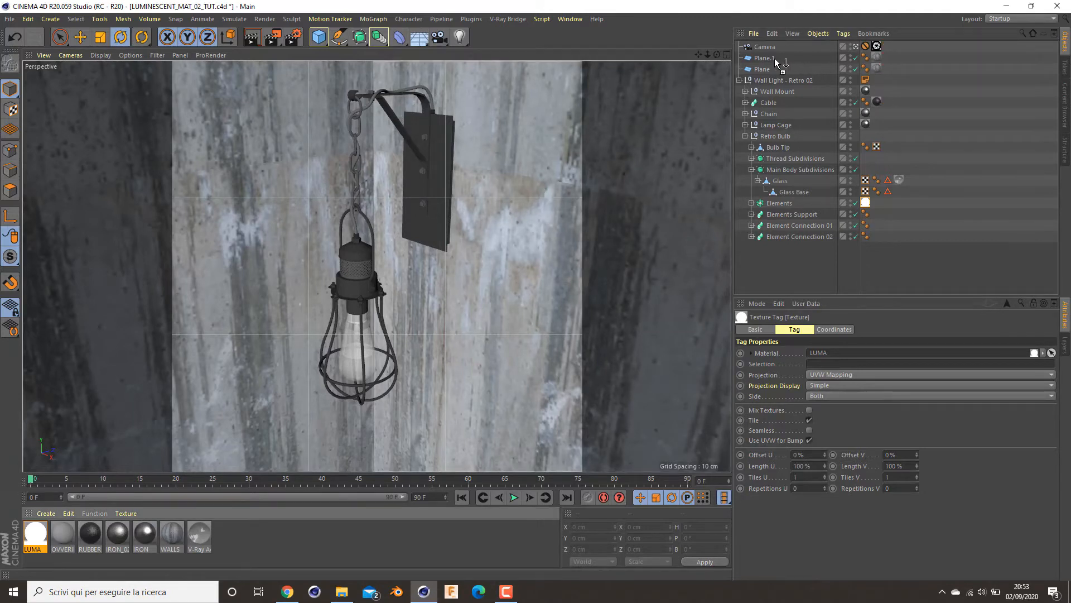
pyautogui.moveTo(78, 550); pyautogui.dragTo(887, 68)
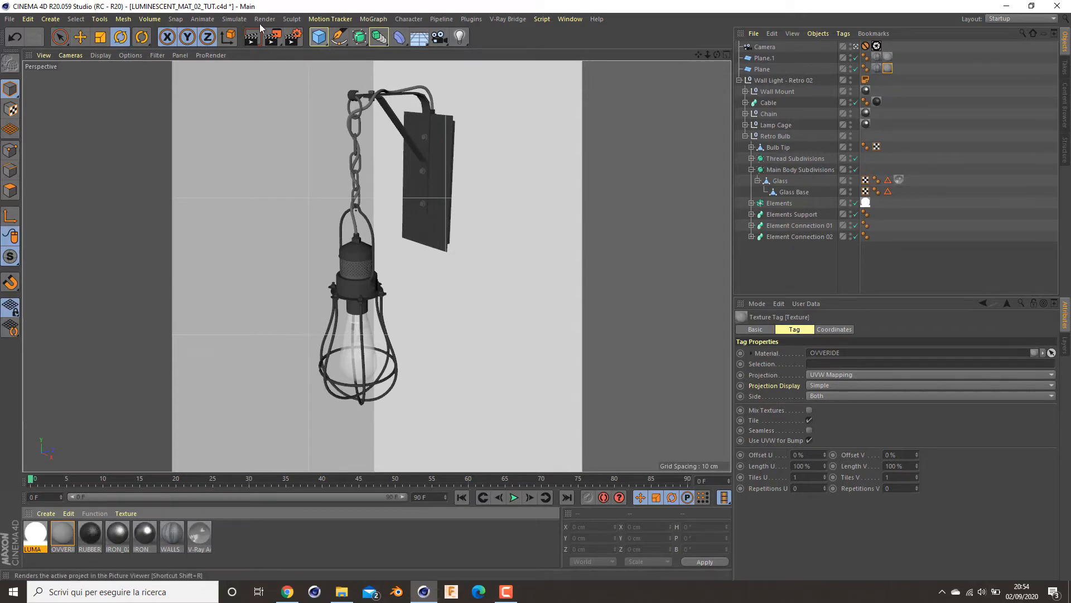
pyautogui.click(266, 44)
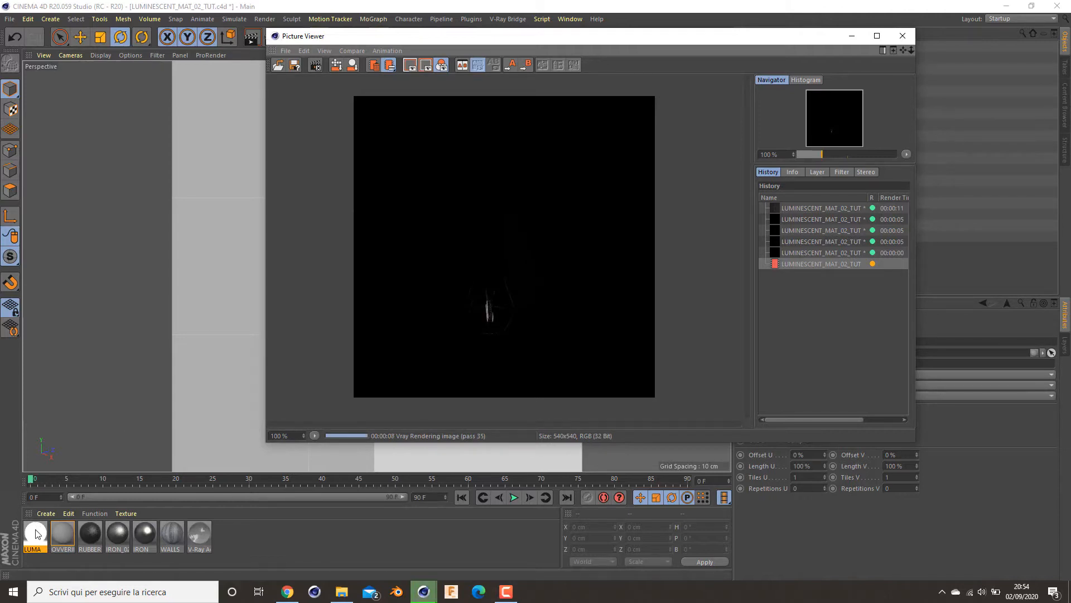
pyautogui.click(903, 36)
pyautogui.click(554, 335)
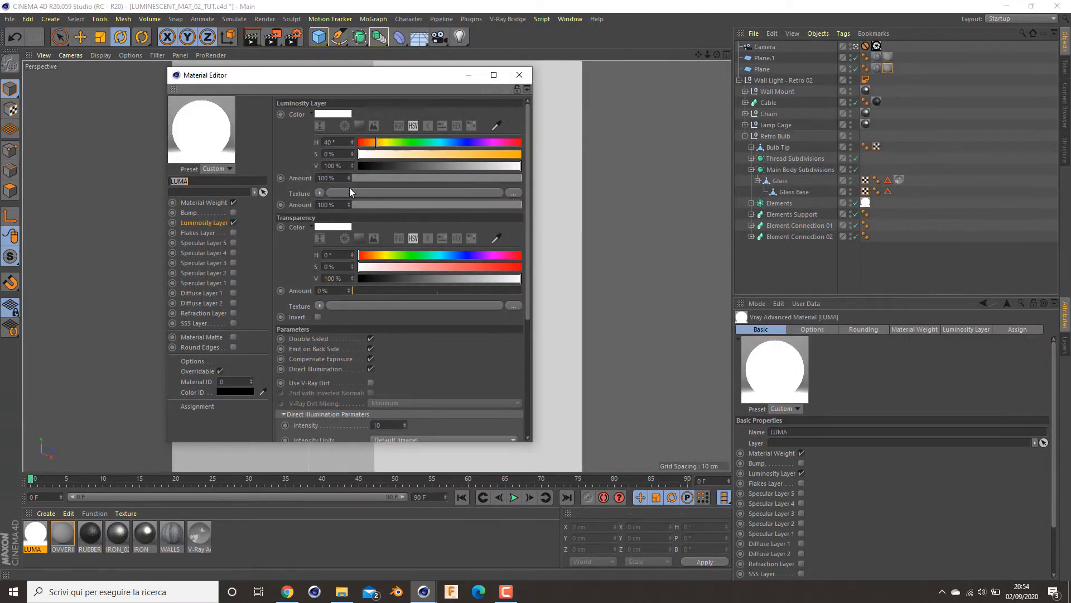
# Maximize the LUMA Material Editor to show all of its Direct Illumination parameters
pyautogui.click(349, 289)
pyautogui.moveTo(534, 444); pyautogui.dragTo(548, 426)
pyautogui.hotkey('ctrl', 'z')
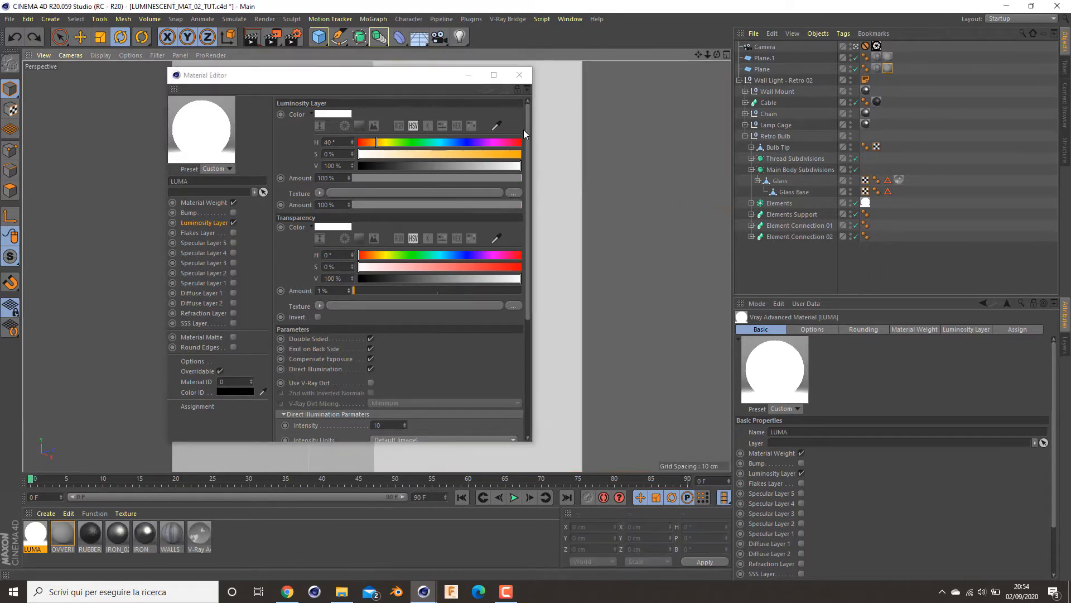
pyautogui.moveTo(427, 84); pyautogui.dragTo(396, 43)
pyautogui.moveTo(499, 406); pyautogui.dragTo(629, 579)
pyautogui.click(594, 9)
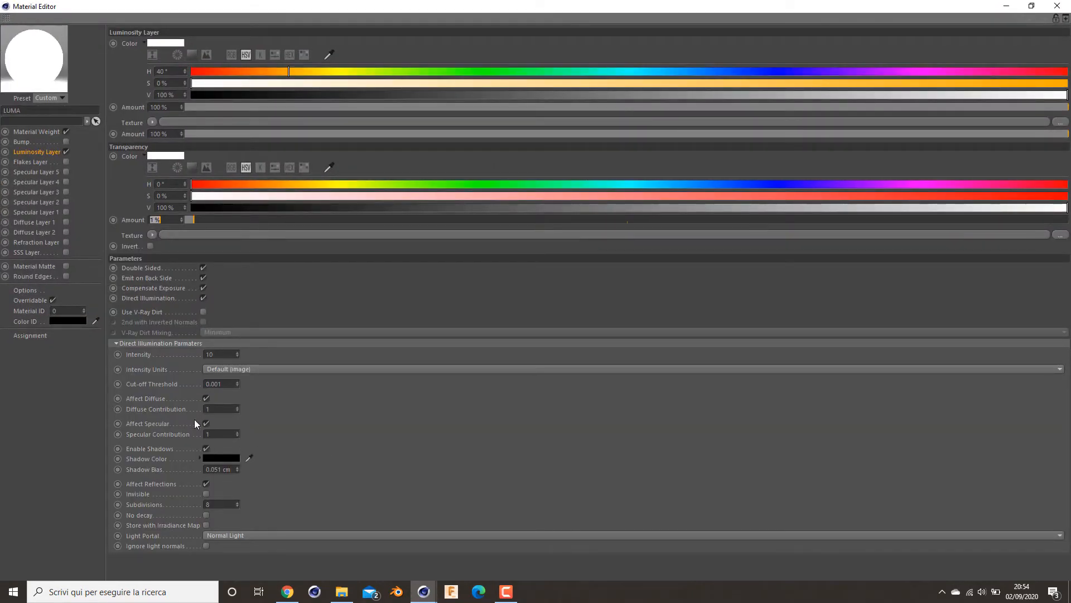
# Set LUMA's direct illumination intensity units to Radiant Power (W) and run a test render in the Picture Viewer, stopping it early
pyautogui.click(218, 371)
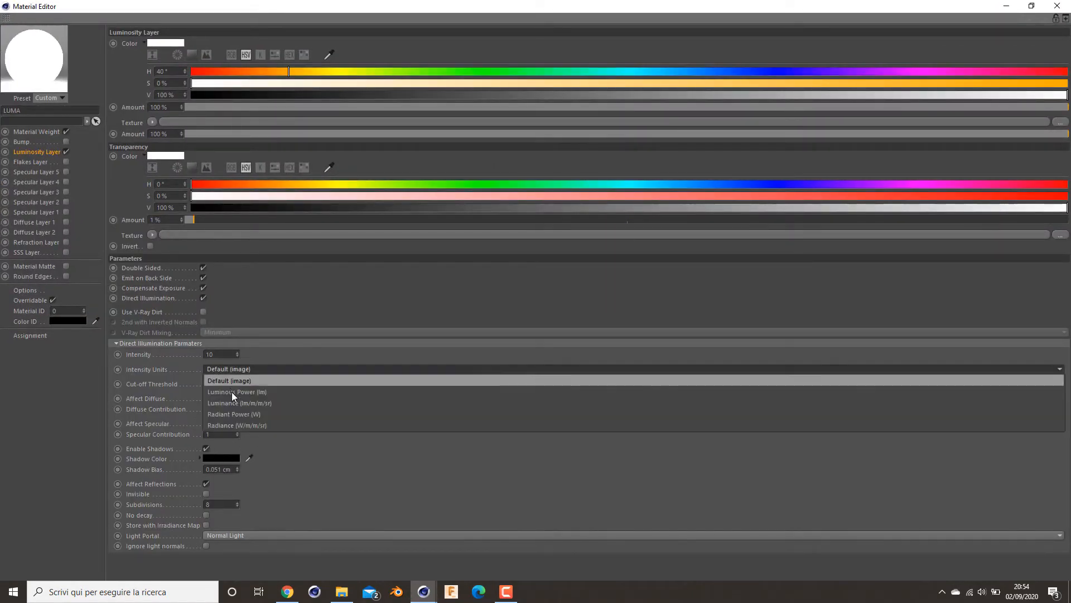
pyautogui.click(234, 414)
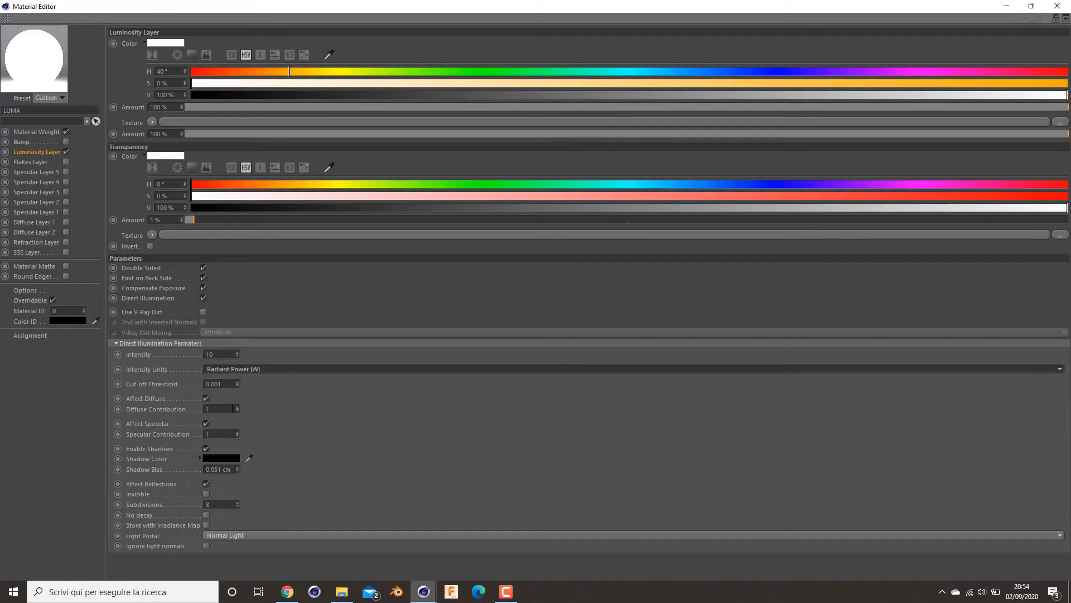
pyautogui.click(1054, 6)
pyautogui.click(271, 38)
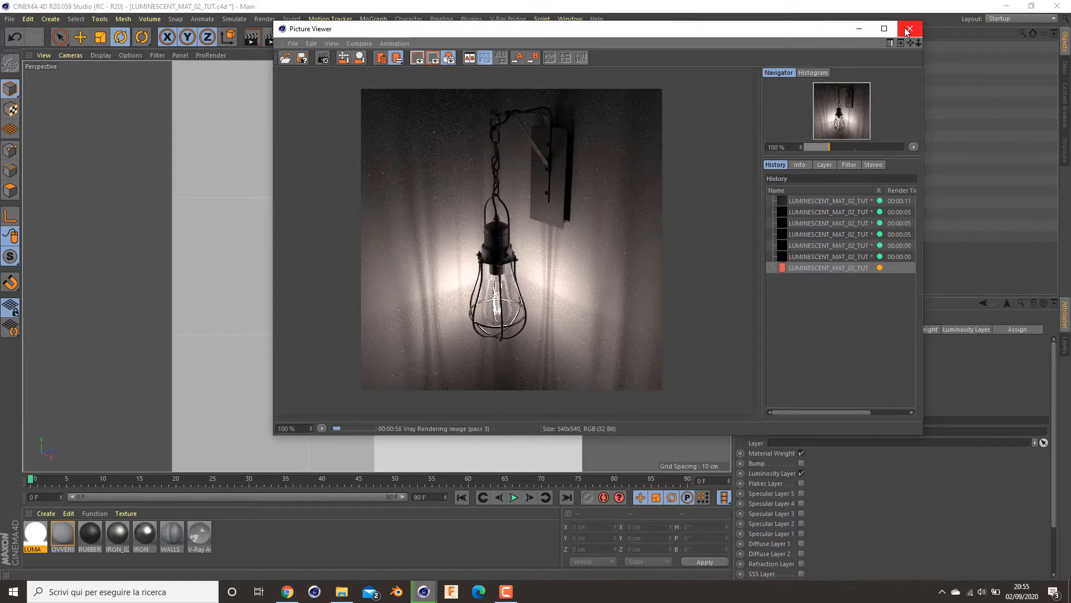
pyautogui.click(906, 30)
pyautogui.click(568, 337)
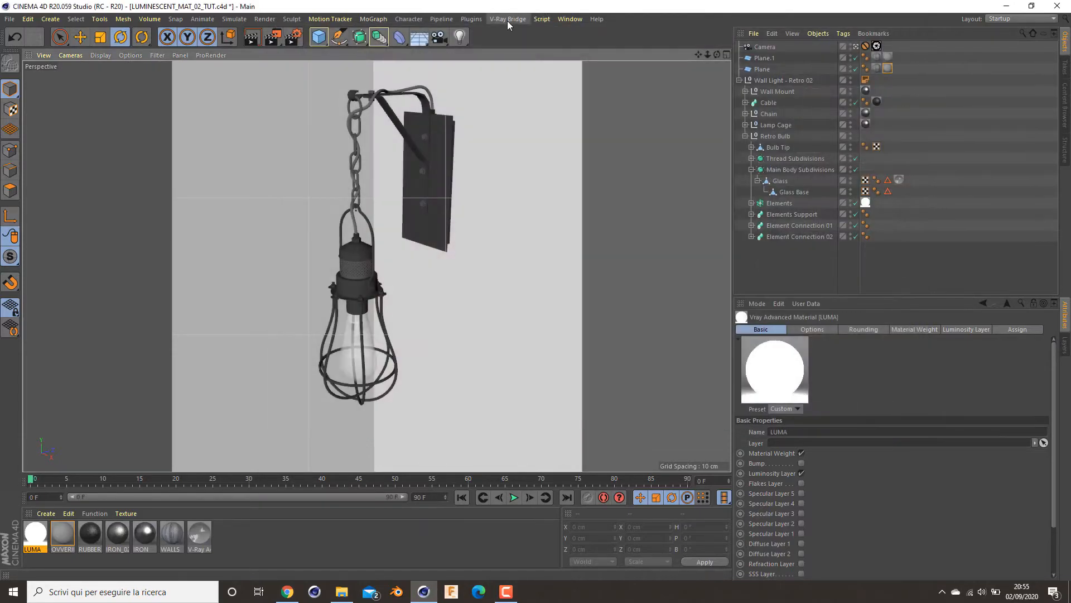
# Add a V-Ray Area Rectangle Light and rotate its heading to 50°
pyautogui.click(507, 21)
pyautogui.moveTo(505, 75)
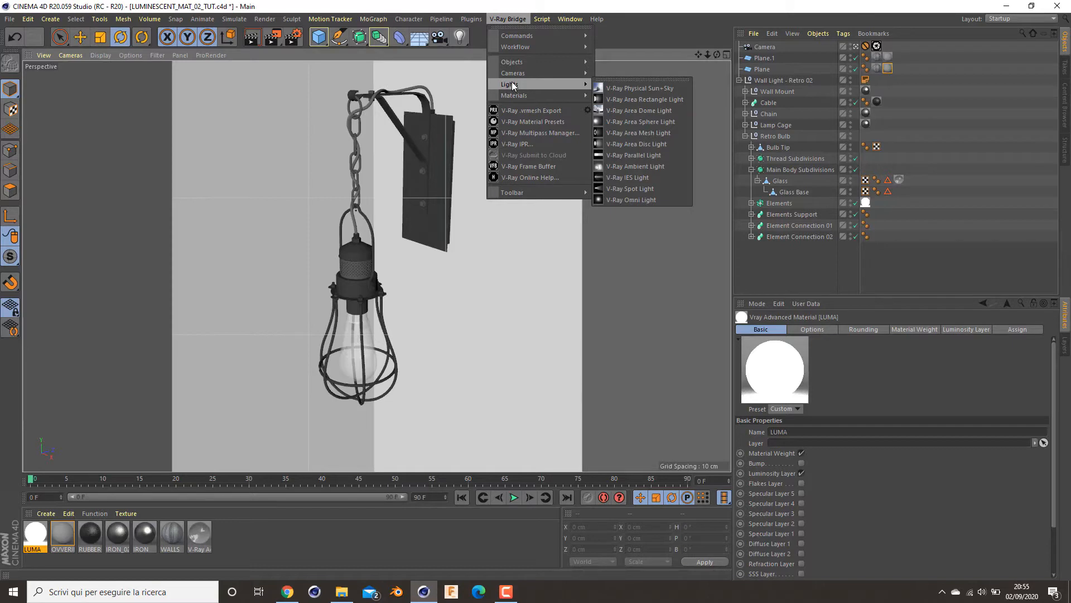
pyautogui.click(625, 101)
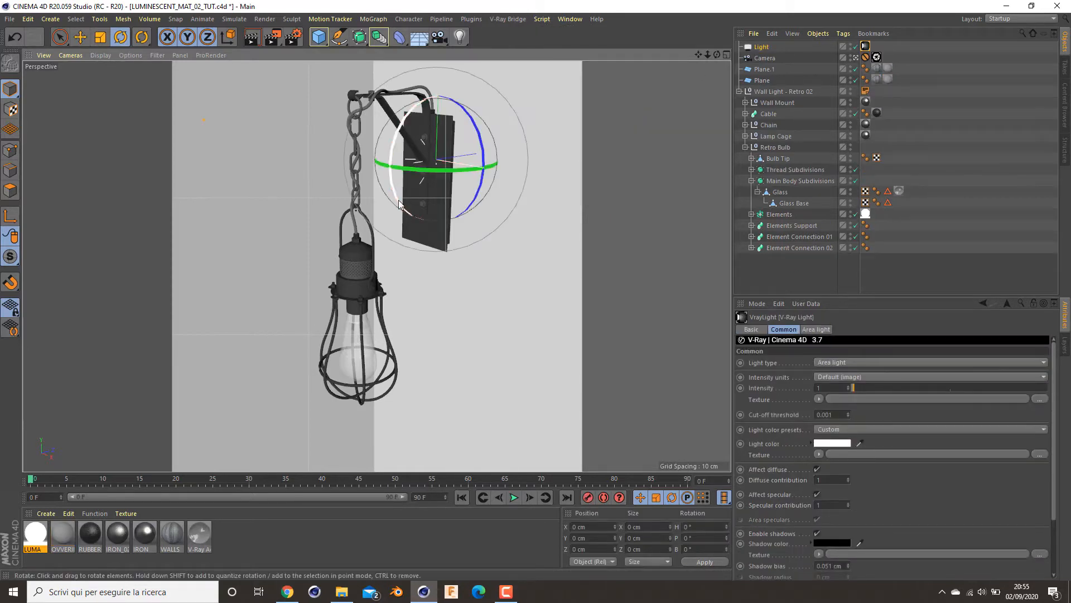
pyautogui.moveTo(422, 168); pyautogui.dragTo(491, 173)
# Move the area light behind and above the camera, to about X 147 cm, Y 159 cm, Z -123 cm
pyautogui.press('e')
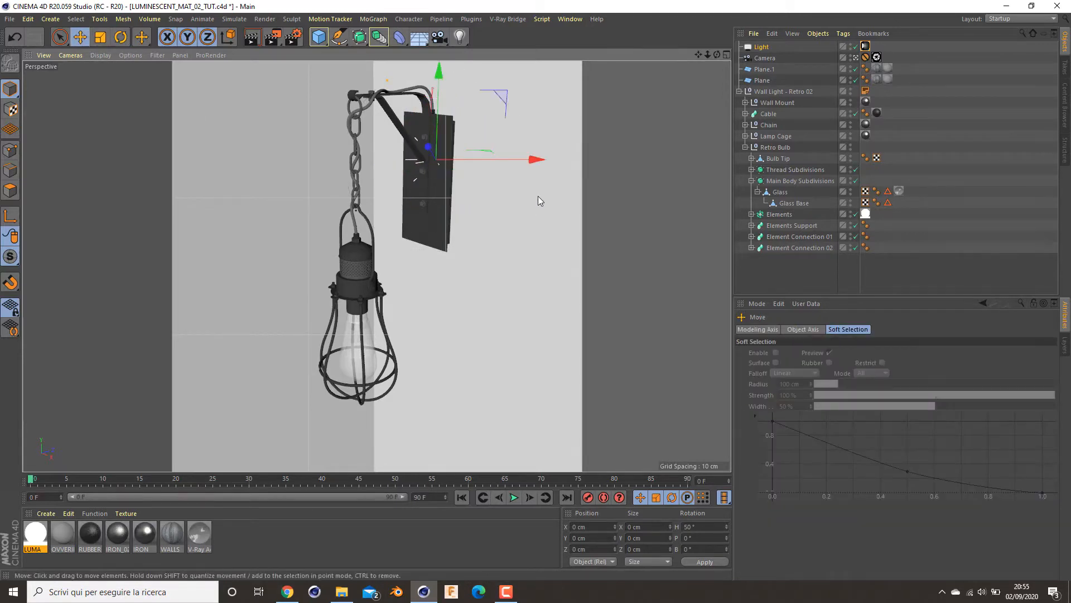
pyautogui.middleClick(538, 196)
pyautogui.middleClick(528, 179)
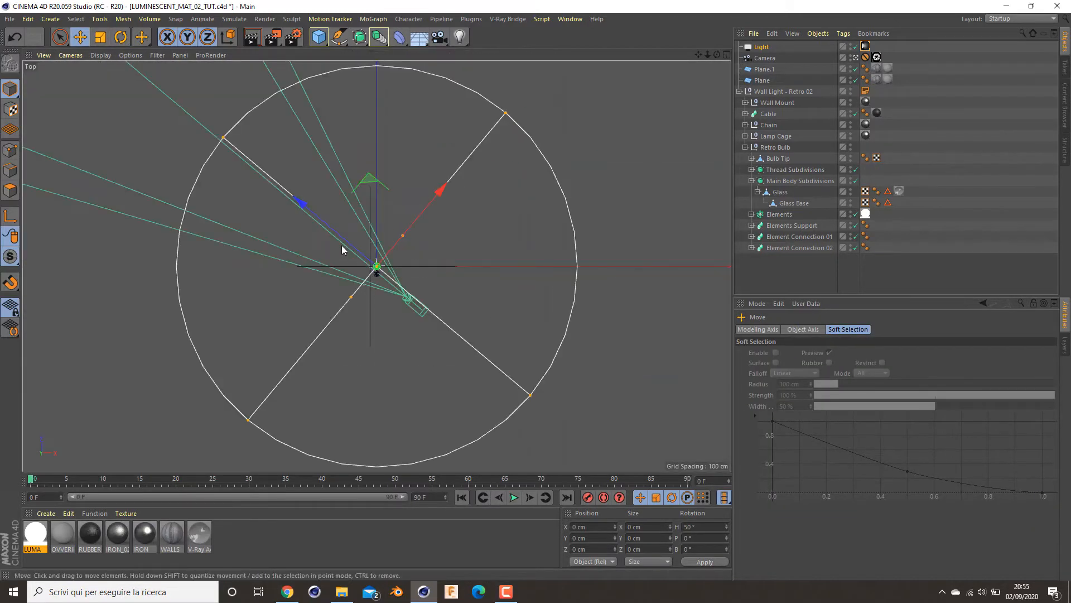
pyautogui.moveTo(343, 249); pyautogui.dragTo(418, 315)
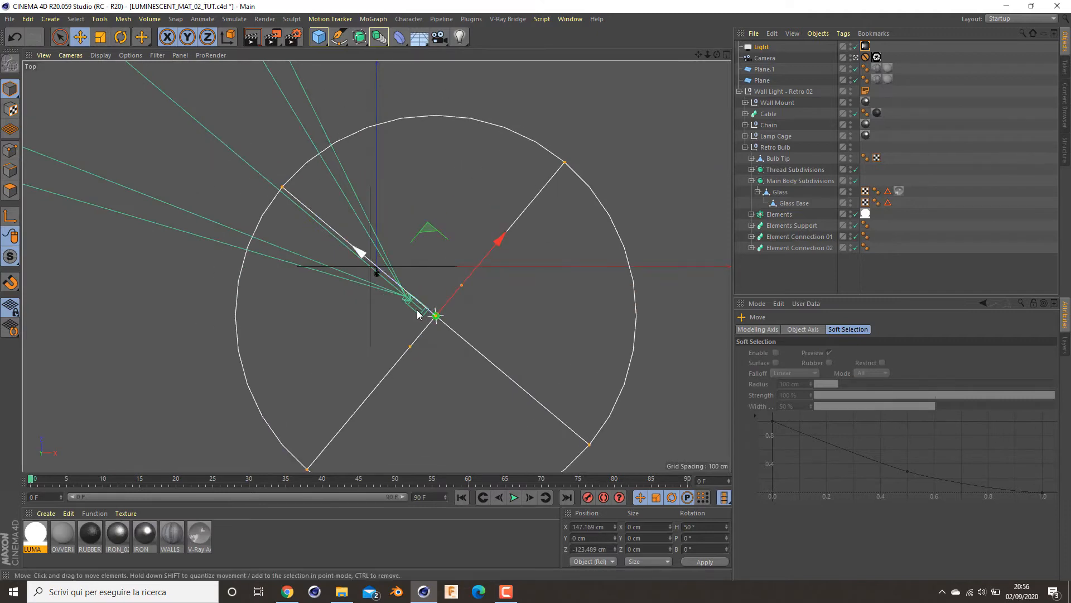
pyautogui.middleClick(419, 314)
pyautogui.middleClick(215, 345)
pyautogui.moveTo(329, 198); pyautogui.dragTo(329, 138)
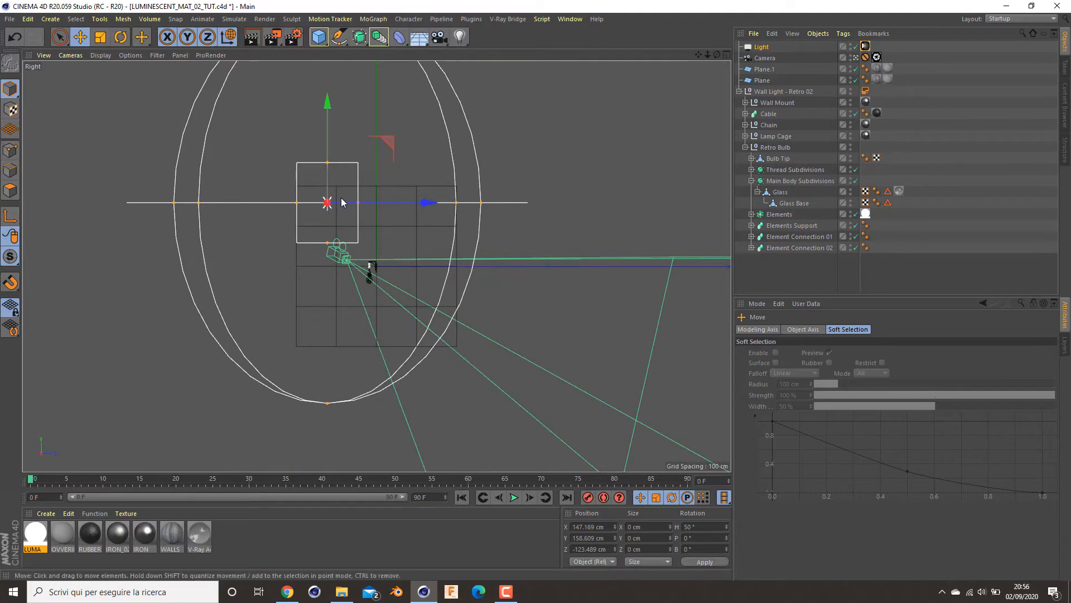
# Tilt the area light down to a pitch of -30° and shrink its rectangle
pyautogui.press('r')
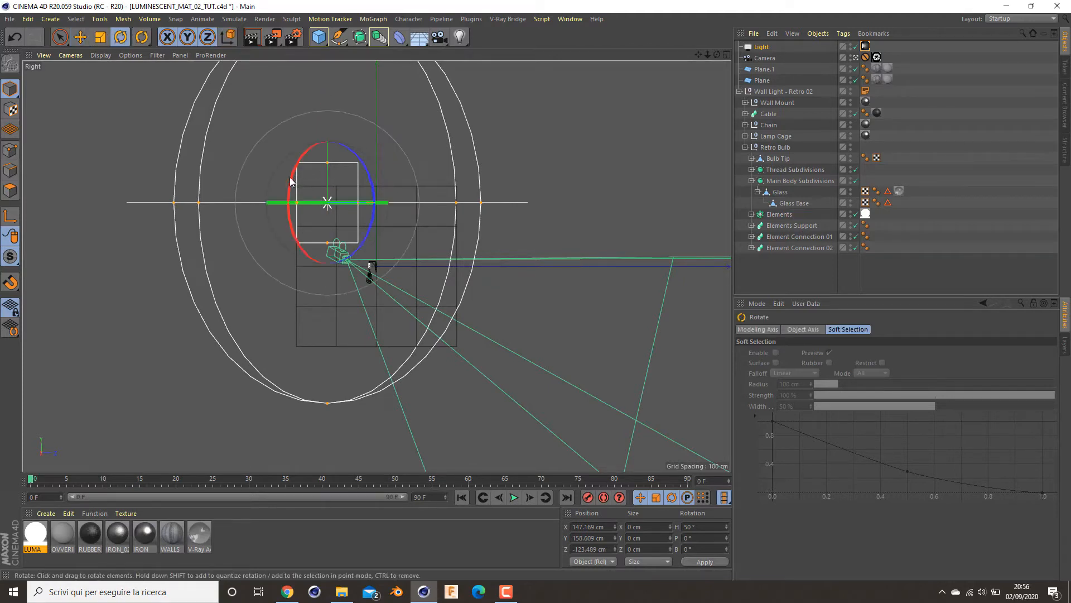
pyautogui.moveTo(289, 177); pyautogui.dragTo(308, 158)
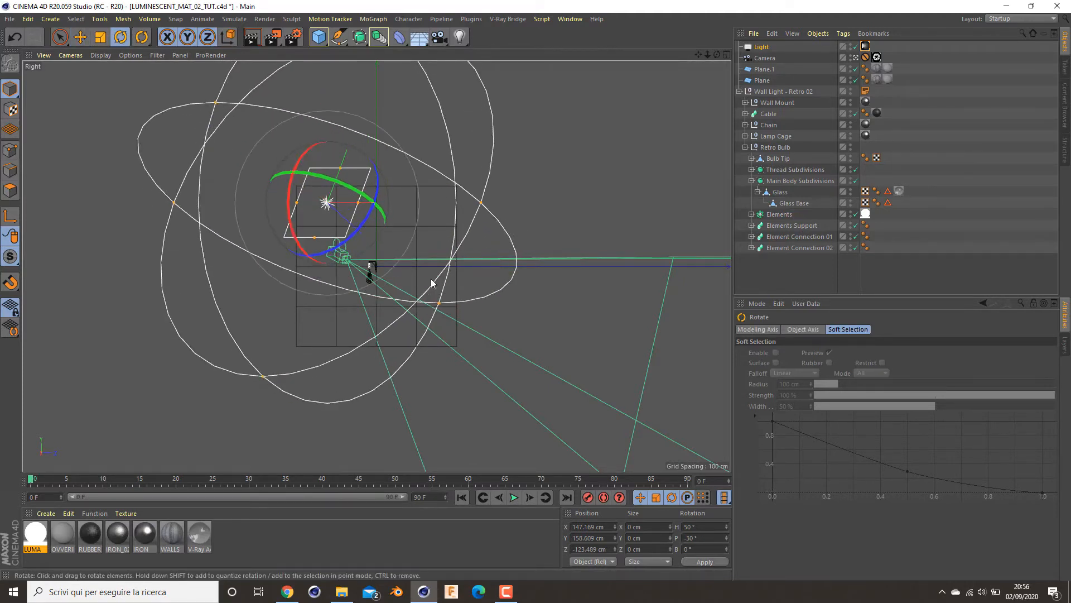
pyautogui.middleClick(431, 279)
pyautogui.middleClick(487, 269)
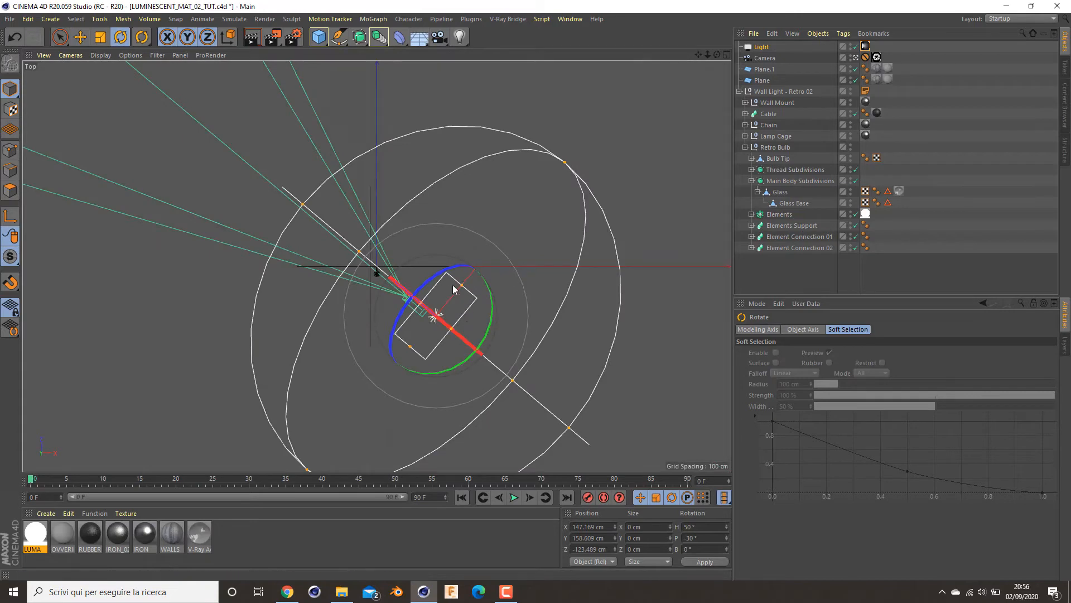
pyautogui.moveTo(462, 284); pyautogui.dragTo(422, 306)
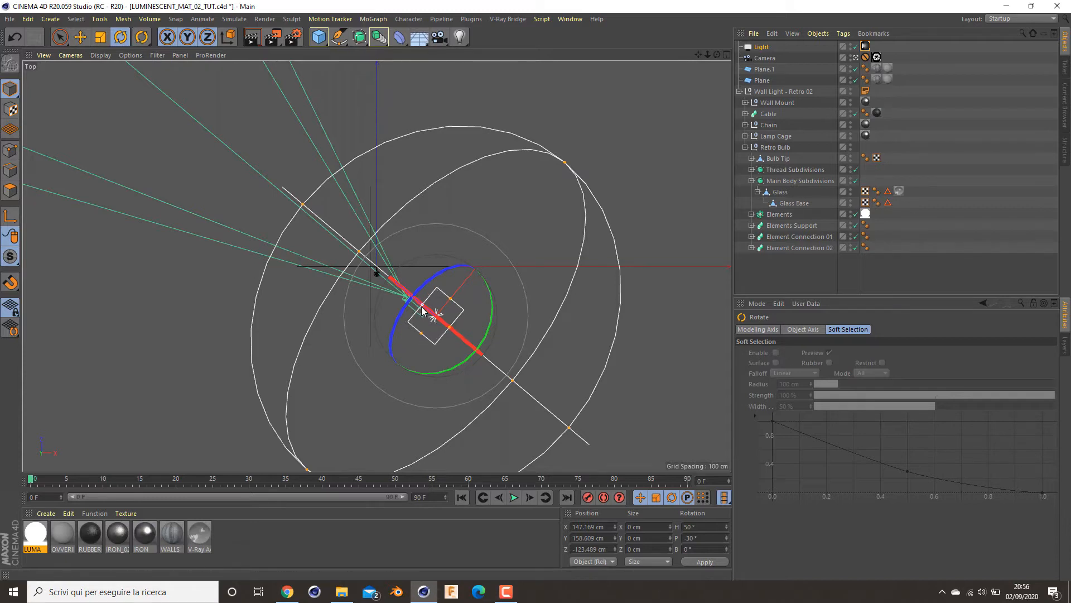
# Set the area light to Radiant power (W) units at 200 and give it a pale blue color with hue 207° and saturation 19%
pyautogui.click(867, 46)
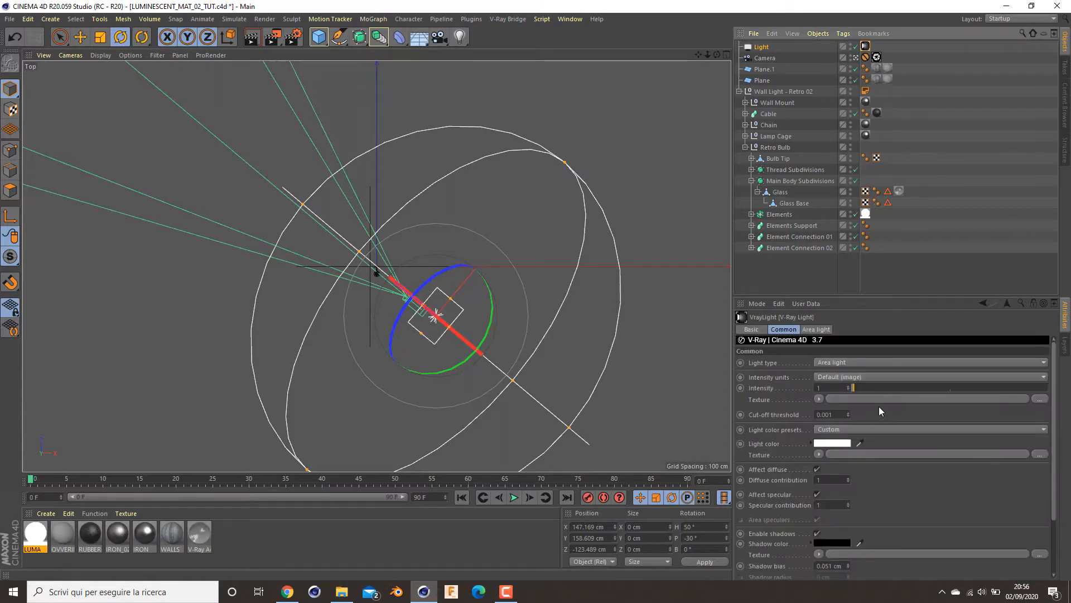
pyautogui.click(839, 377)
pyautogui.click(848, 423)
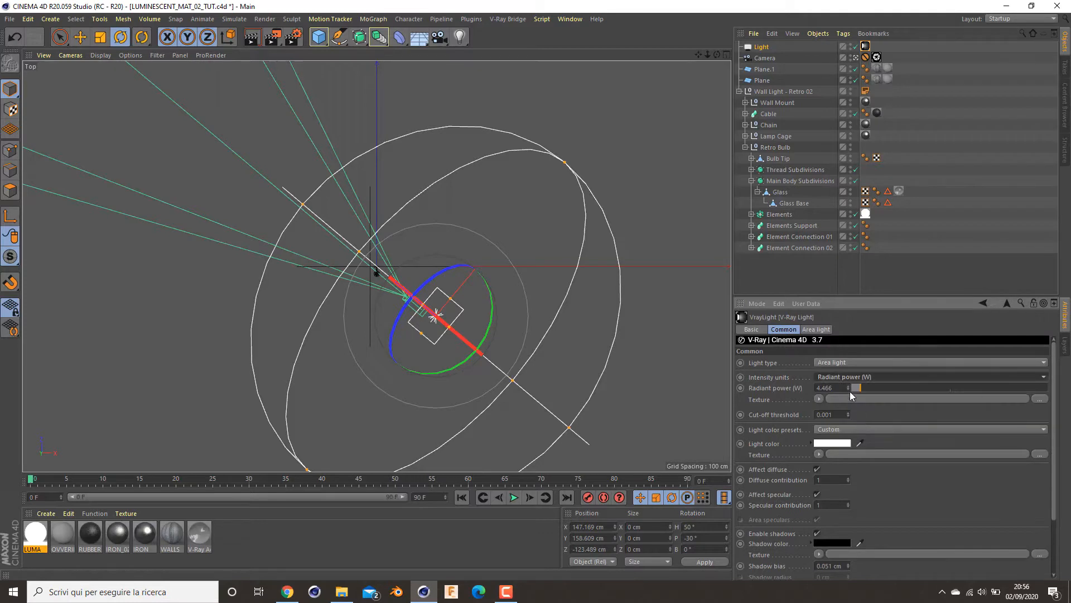
pyautogui.moveTo(759, 387); pyautogui.dragTo(734, 387)
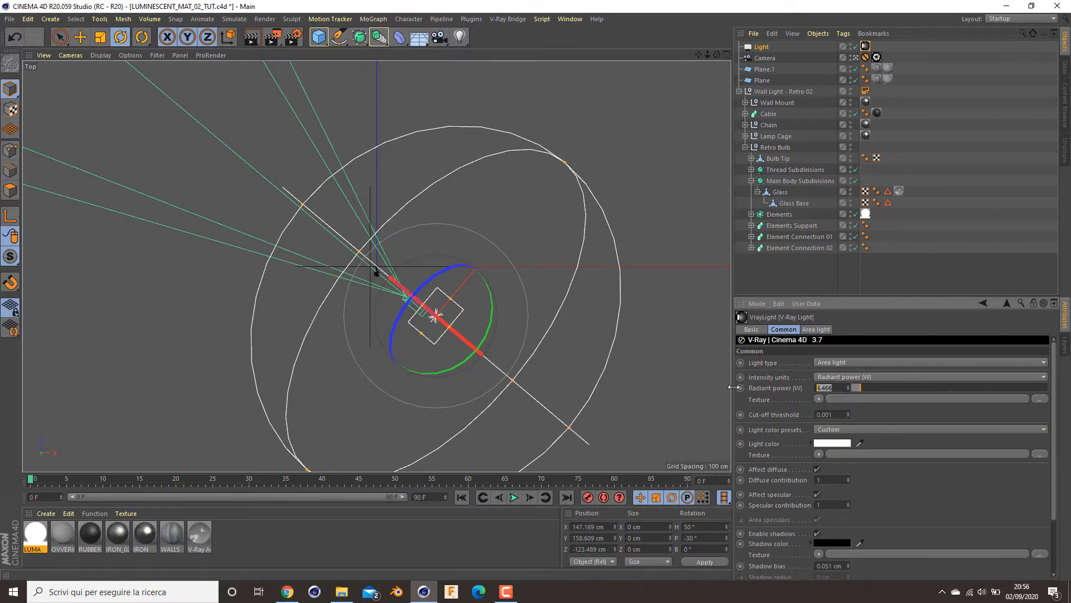
pyautogui.write('200')
pyautogui.press('Return')
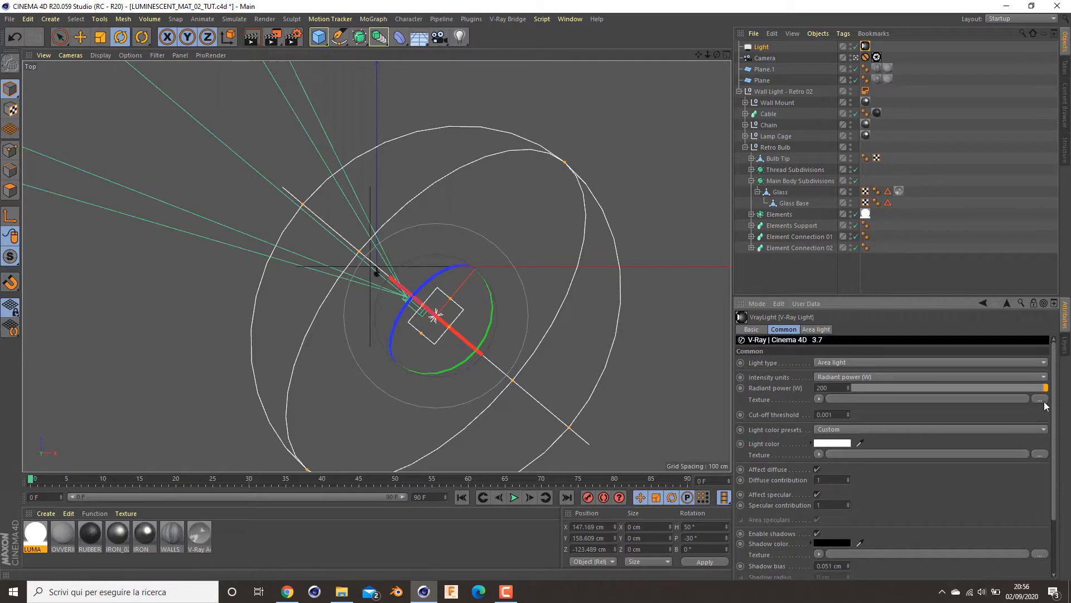
pyautogui.click(828, 445)
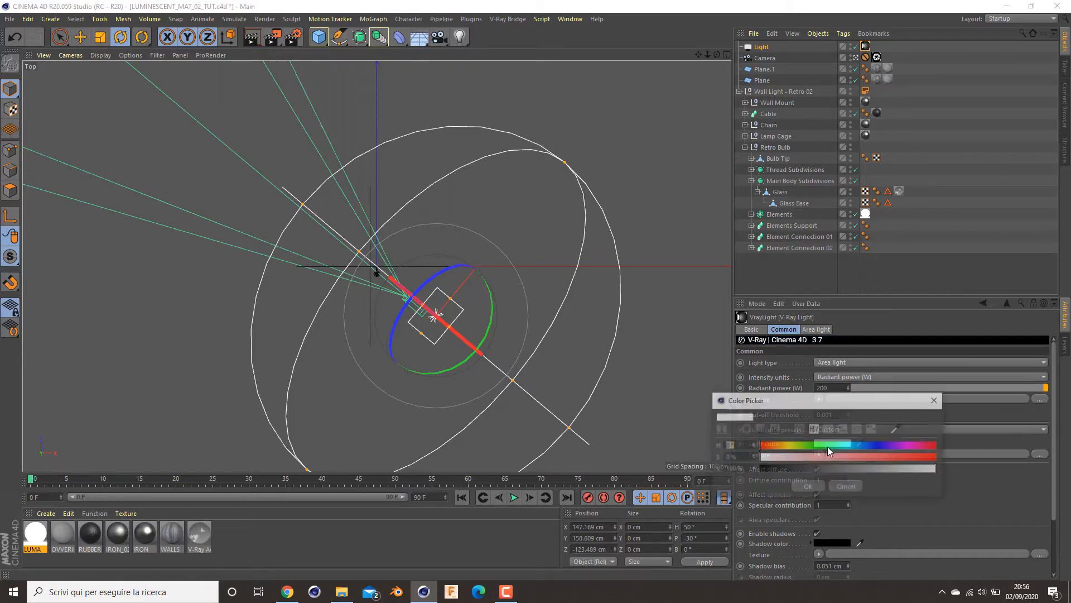
pyautogui.moveTo(817, 446)
pyautogui.mouseDown()
pyautogui.moveTo(863, 447)
pyautogui.moveTo(793, 456)
pyautogui.mouseUp()
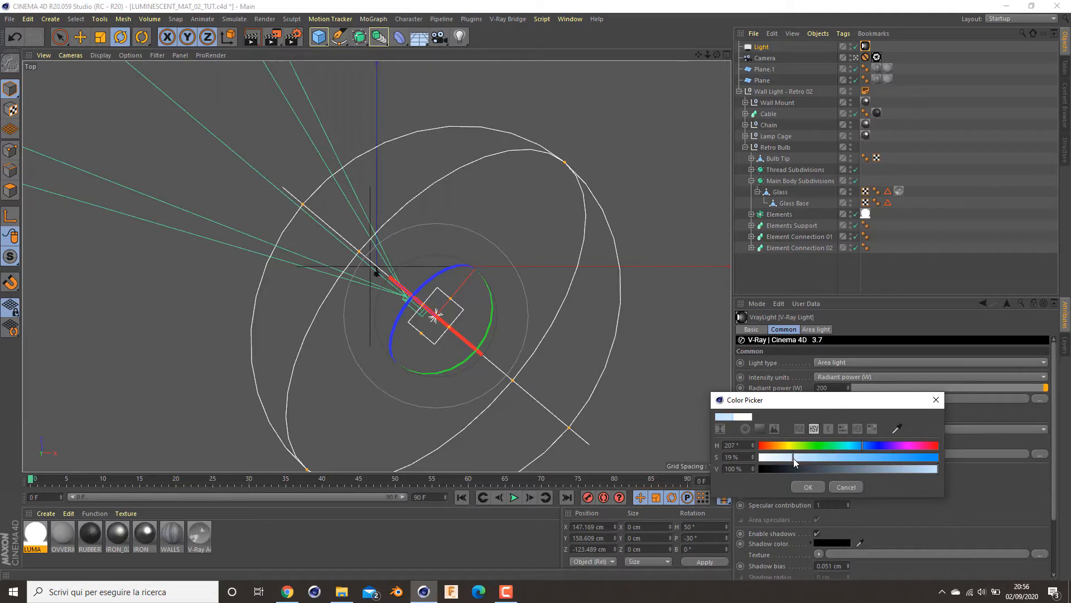
pyautogui.click(807, 486)
# Return to the perspective view and run a test render with the area light, stopping it before it finishes
pyautogui.middleClick(319, 226)
pyautogui.middleClick(319, 226)
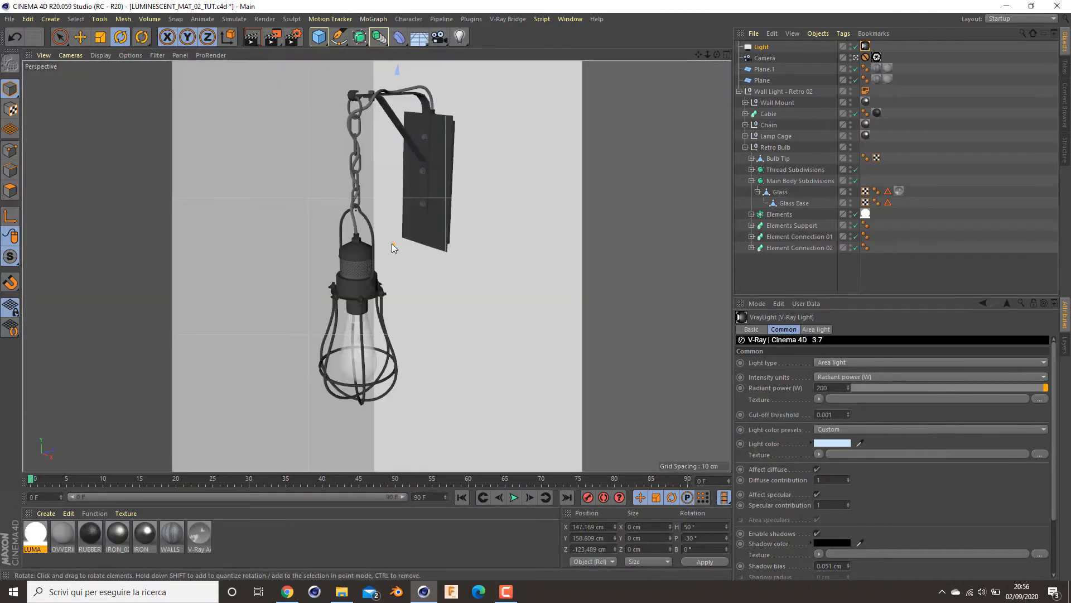
pyautogui.click(274, 37)
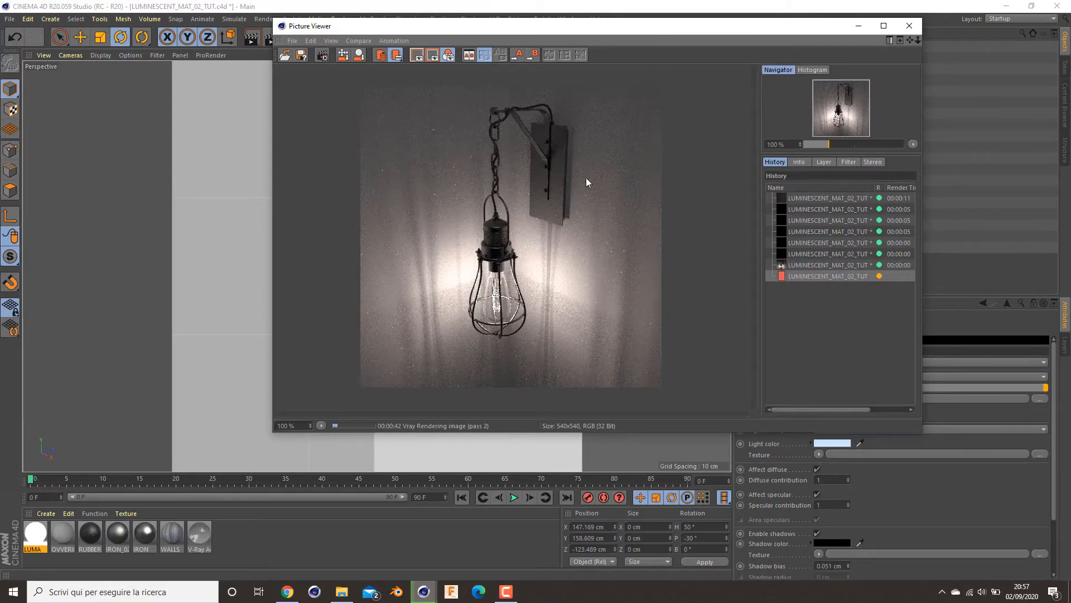
pyautogui.moveTo(628, 27); pyautogui.dragTo(464, 50)
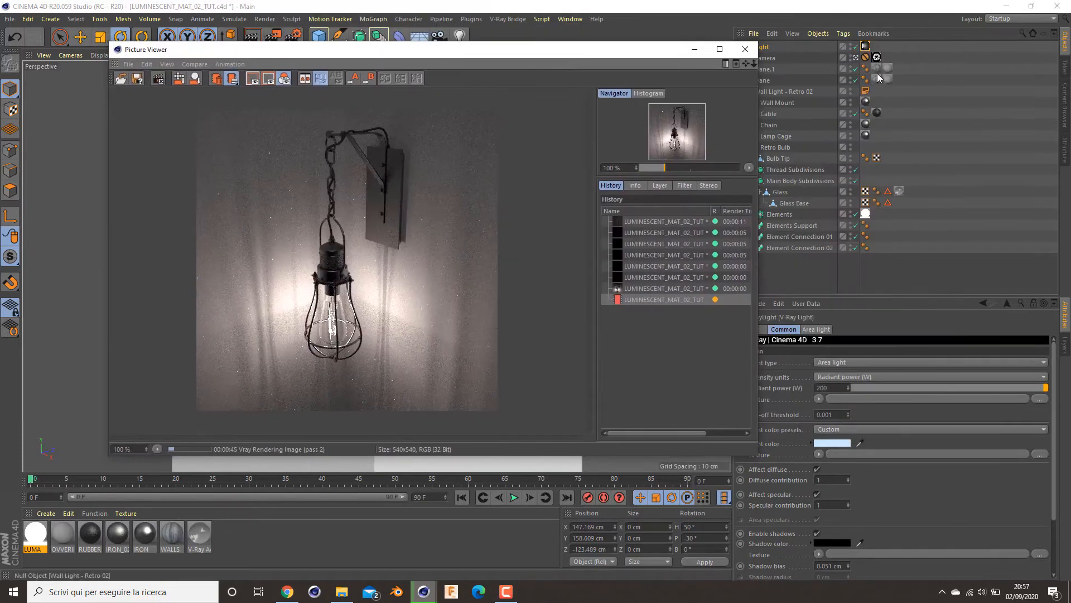
pyautogui.click(745, 49)
pyautogui.click(559, 335)
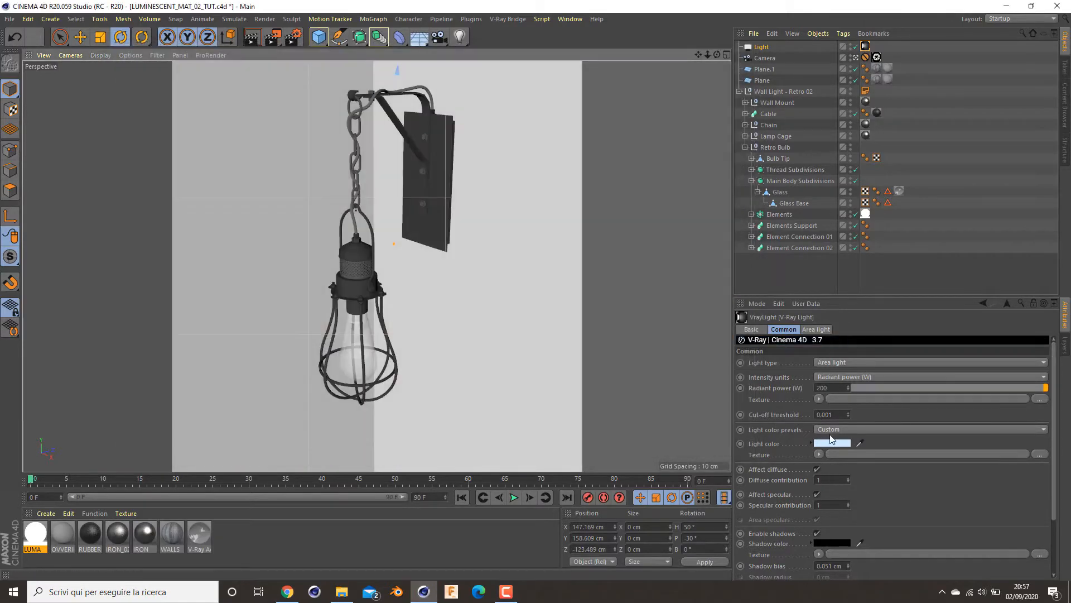
# Make the area light's blue color more saturated and set its radiant power to 100 W
pyautogui.click(829, 443)
pyautogui.moveTo(813, 456); pyautogui.dragTo(833, 455)
pyautogui.click(810, 484)
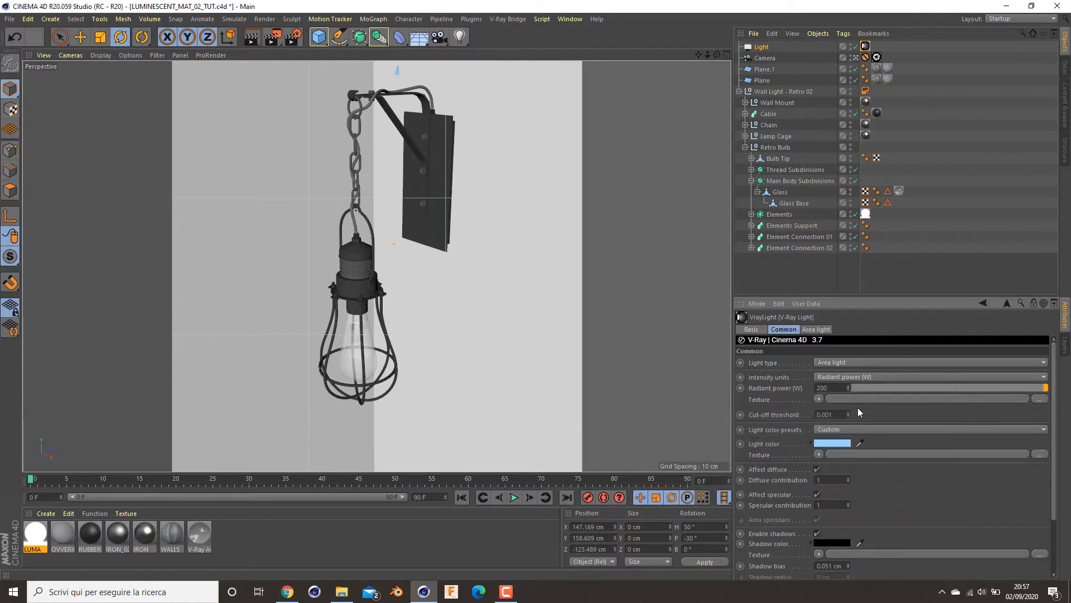
pyautogui.click(834, 388)
pyautogui.write('100')
pyautogui.press('Return')
# Run a test render of the lamp with the area light at 100 W, stopping it early
pyautogui.click(272, 38)
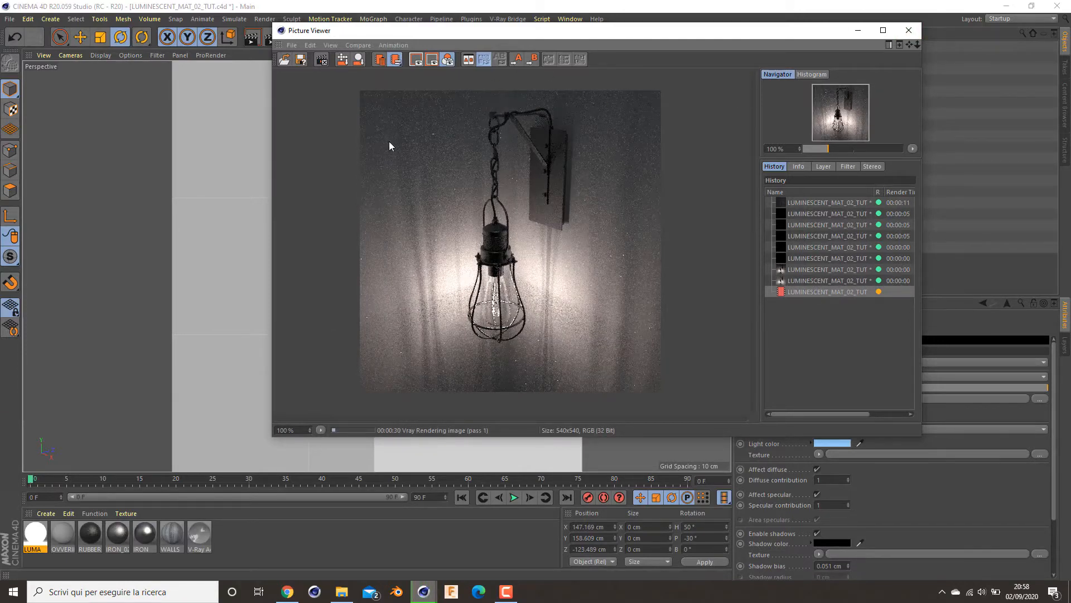
pyautogui.click(909, 30)
pyautogui.press('Return')
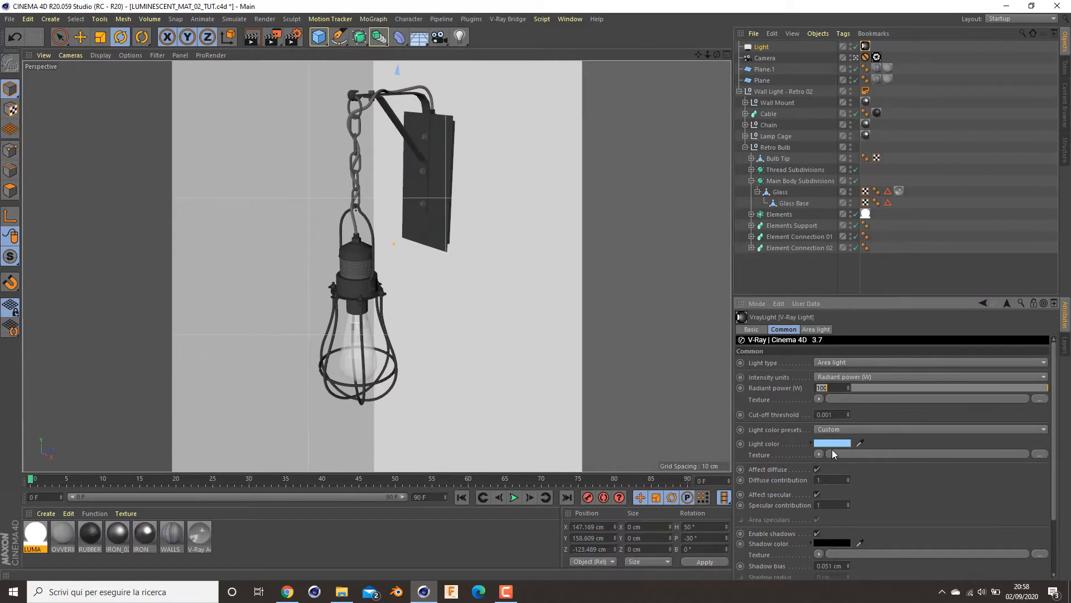
# Shift the area light's color to a more violet blue with a saturation of about 45%
pyautogui.click(836, 445)
pyautogui.moveTo(869, 445); pyautogui.dragTo(877, 446)
pyautogui.click(848, 456)
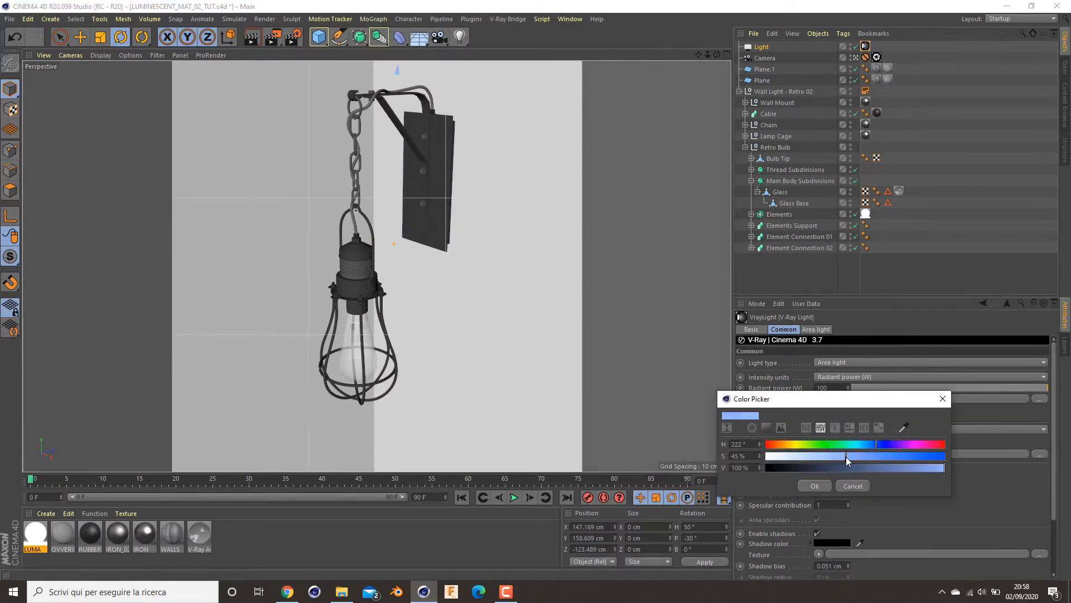
pyautogui.click(878, 444)
pyautogui.click(815, 486)
# Set the area light's radiant power to 50 W and start a new test render in the Picture Viewer
pyautogui.moveTo(766, 380); pyautogui.dragTo(754, 379)
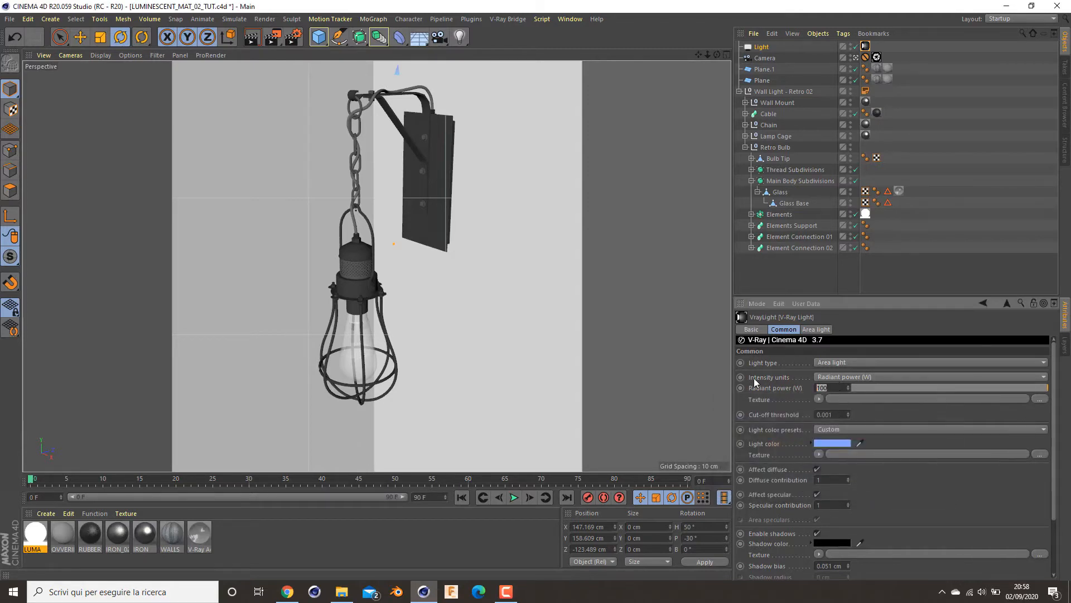
pyautogui.write('50')
pyautogui.press('Return')
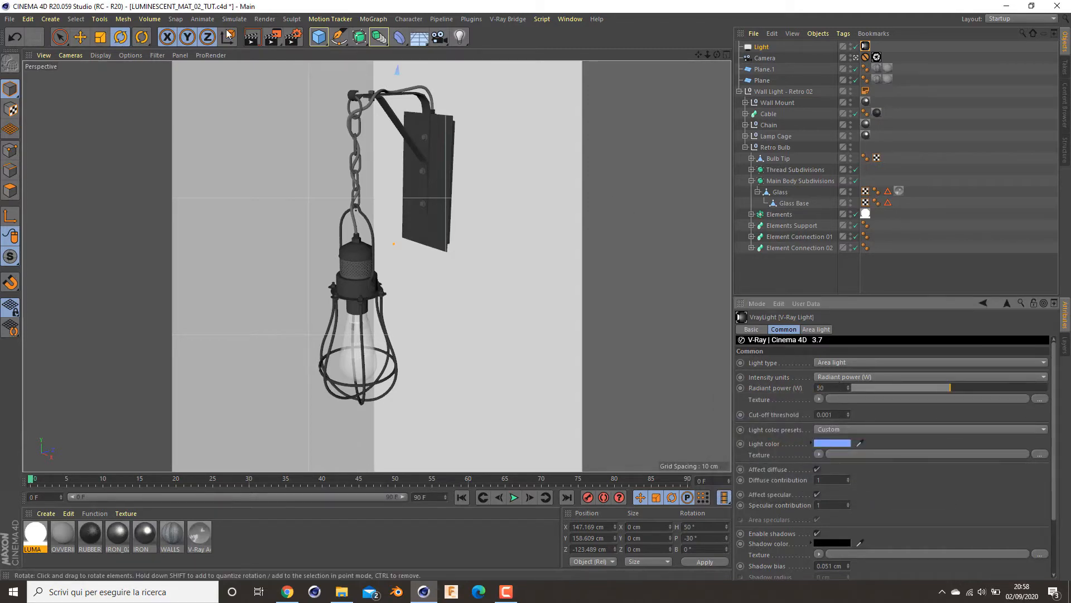
pyautogui.click(273, 39)
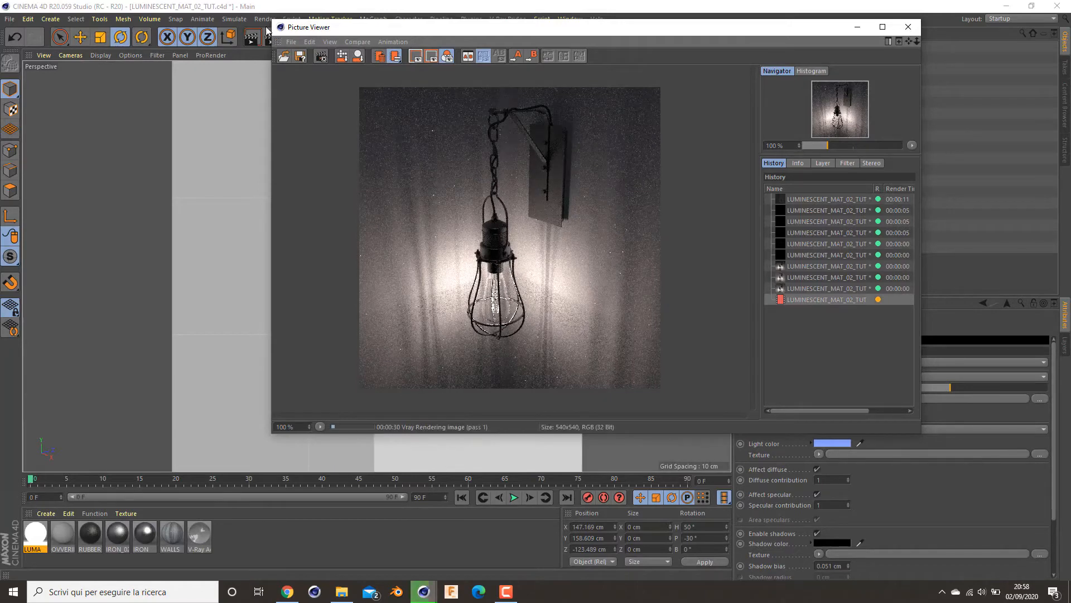
# Delete the outdated test renders from the Picture Viewer history, keeping one earlier lamp render and the current one
pyautogui.click(818, 279)
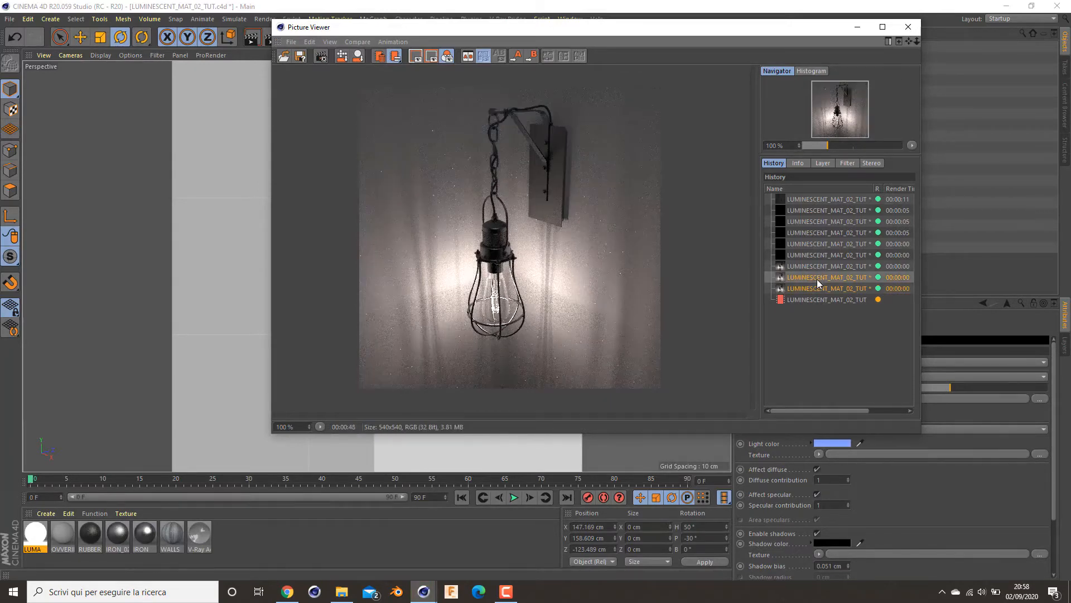
pyautogui.click(851, 342)
pyautogui.click(853, 289)
pyautogui.keyDown('shift'); pyautogui.click(852, 280); pyautogui.keyUp('shift')
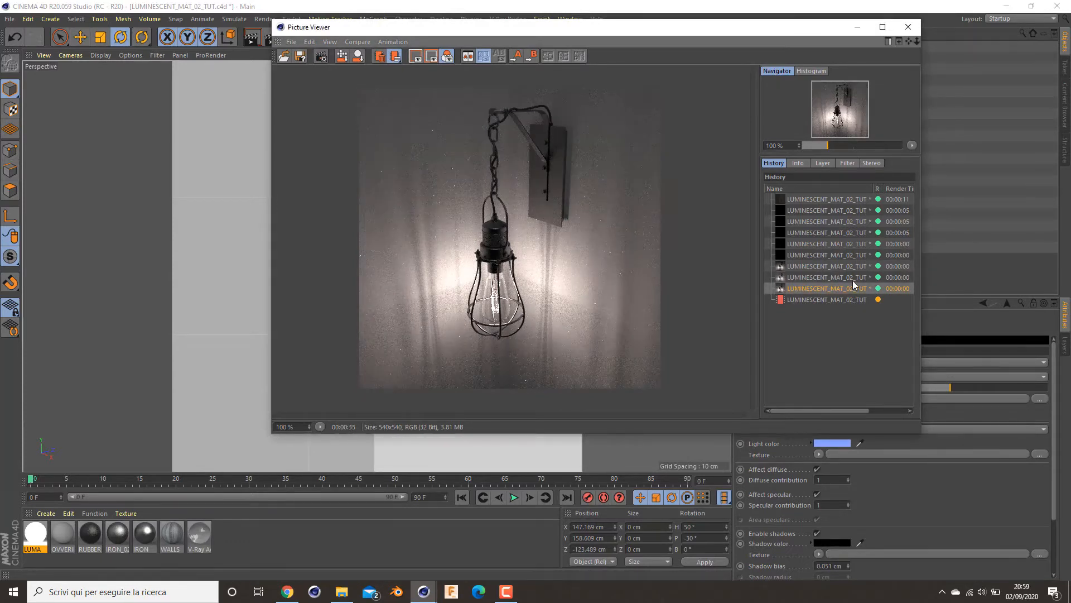
pyautogui.press('Delete')
pyautogui.press('Return')
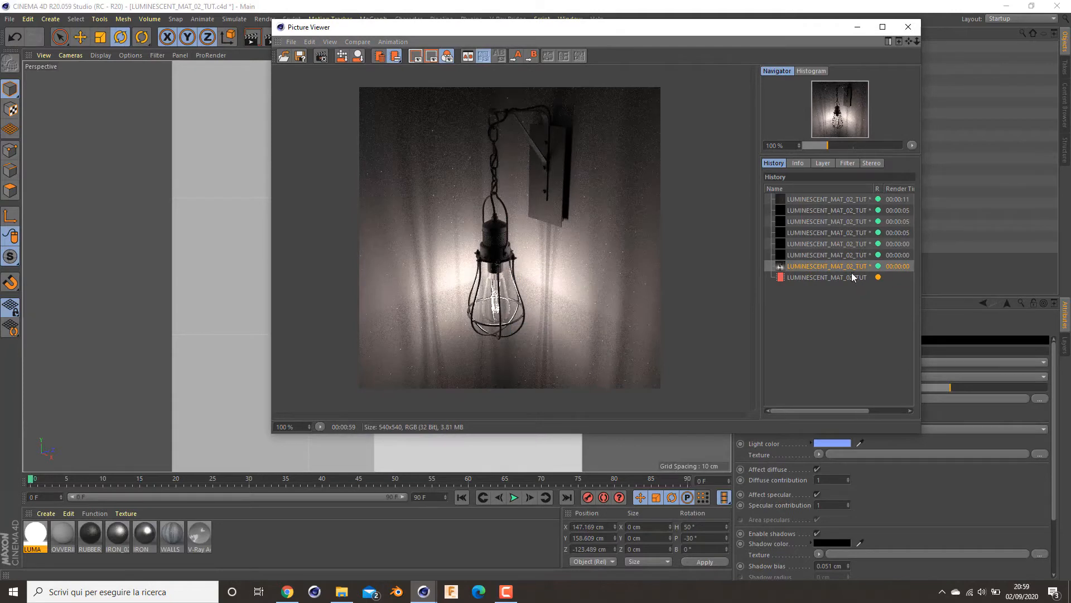
pyautogui.keyDown('shift'); pyautogui.click(825, 203); pyautogui.keyUp('shift')
pyautogui.press('Delete')
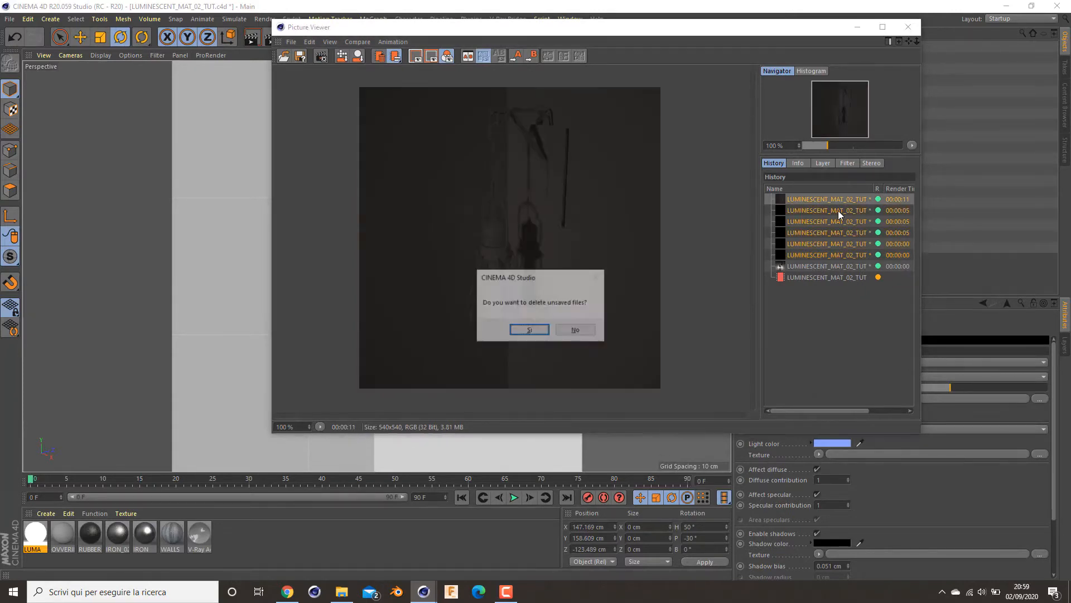
pyautogui.press('Return')
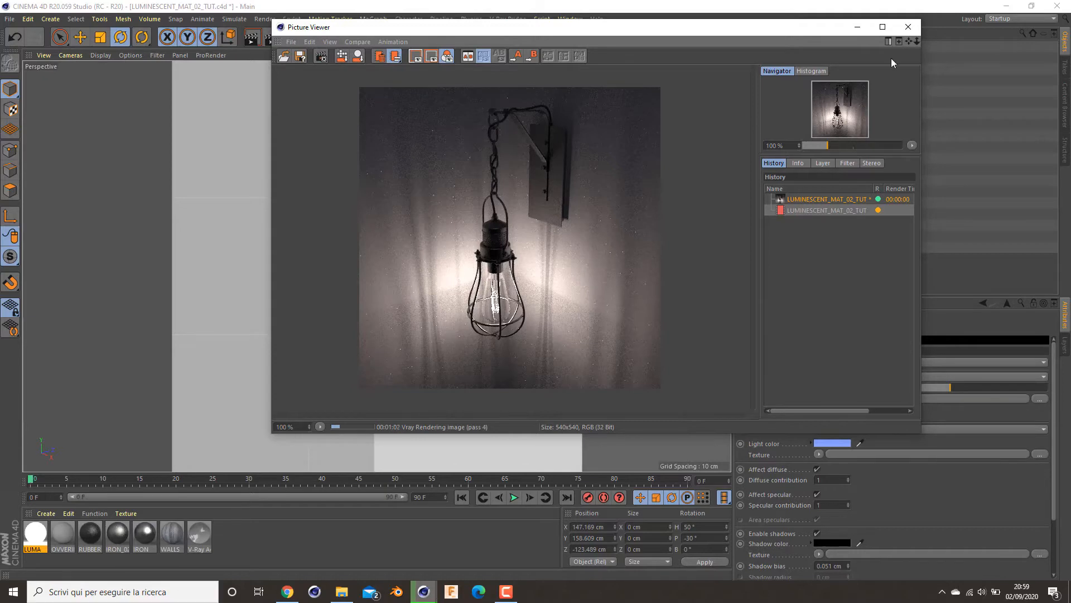
# Stop the running render and remove the OVVERIDE material tags from the Plane and Plane.1 walls
pyautogui.click(908, 28)
pyautogui.click(553, 339)
pyautogui.click(907, 27)
pyautogui.moveTo(884, 60); pyautogui.dragTo(899, 92)
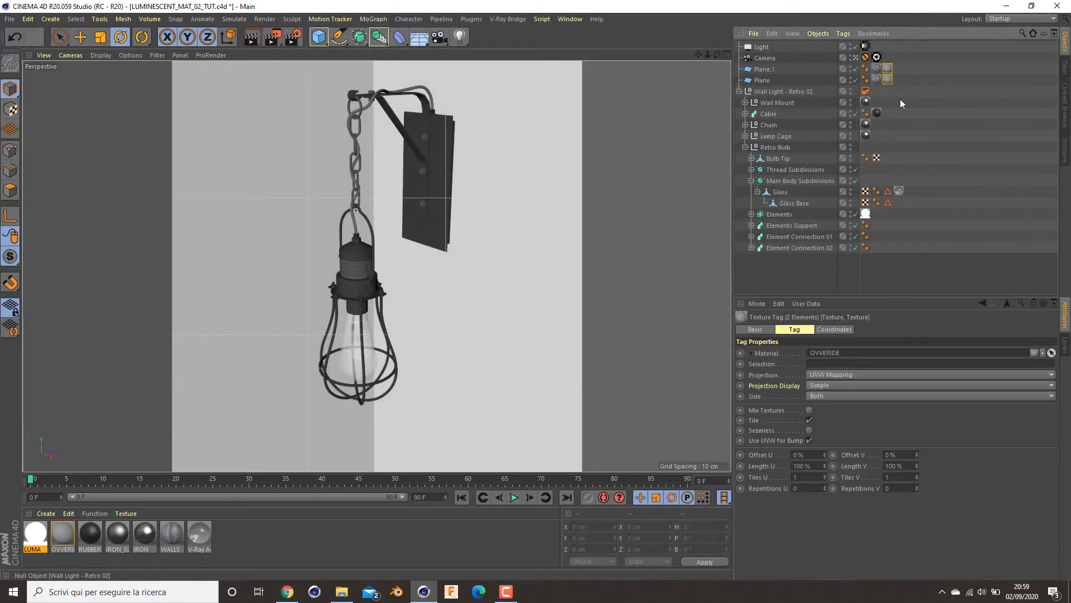
pyautogui.press('Delete')
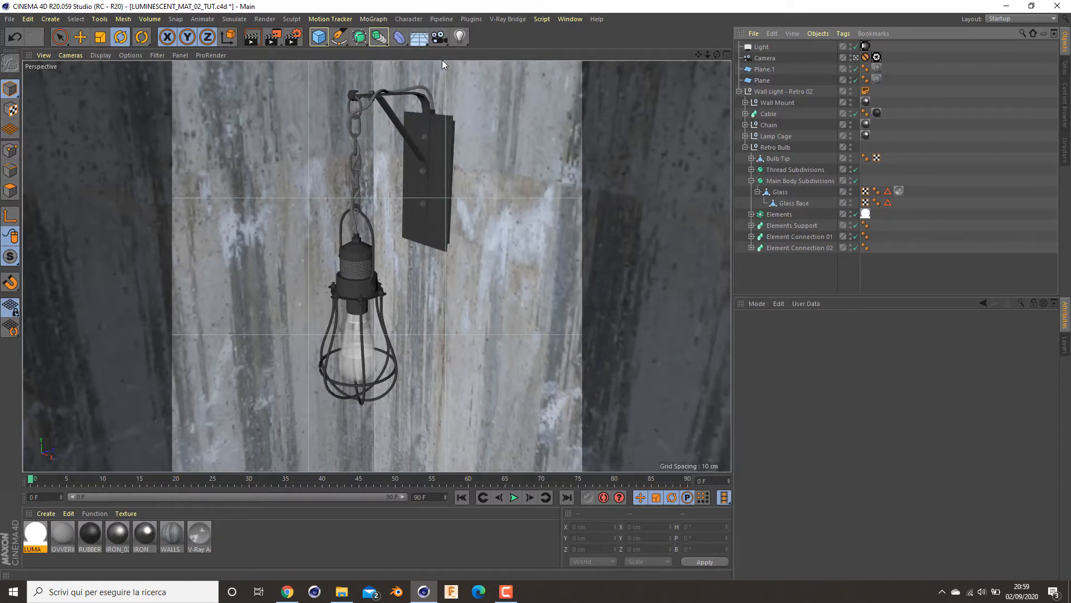
# Start a Picture Viewer render of the lamp against the textured concrete walls
pyautogui.click(272, 43)
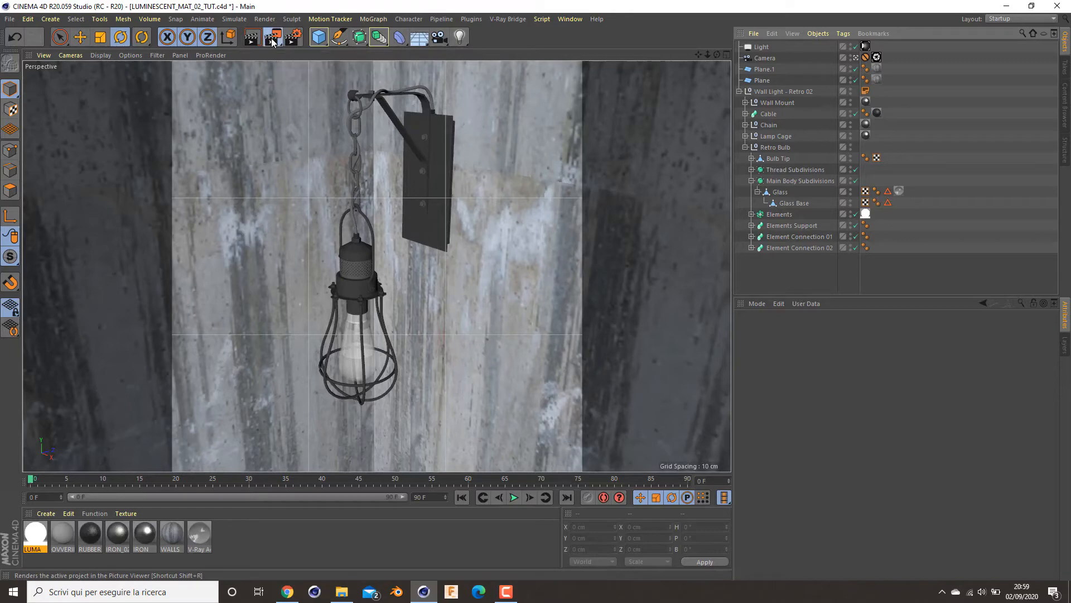
pyautogui.click(269, 44)
pyautogui.click(270, 40)
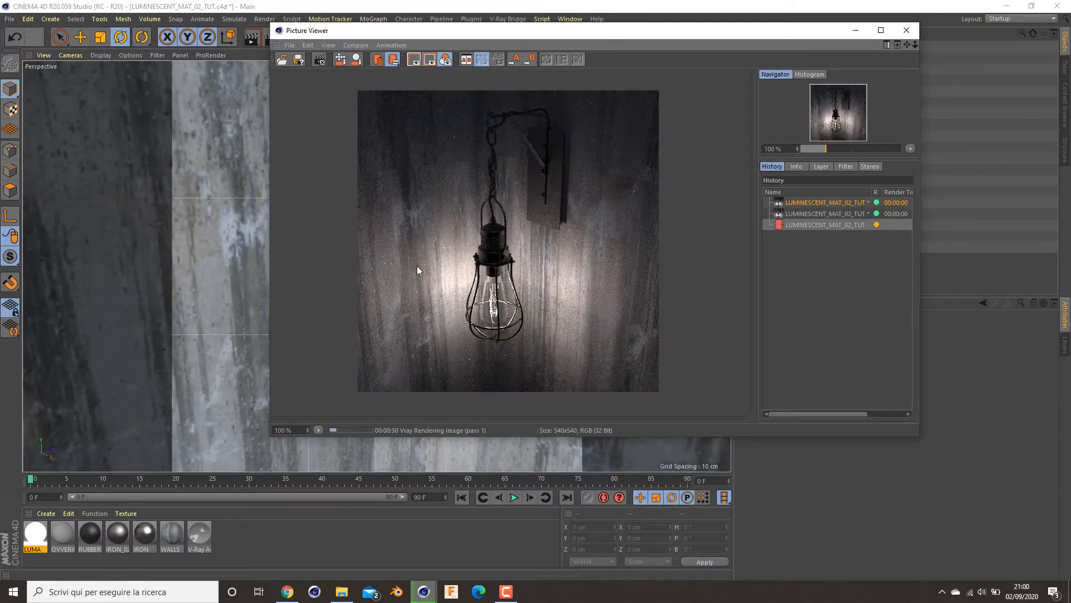
# Compare the textured-wall render with the previous plain-wall render in the history and stop the rendering
pyautogui.press('Up')
pyautogui.press('Down')
pyautogui.press('Up')
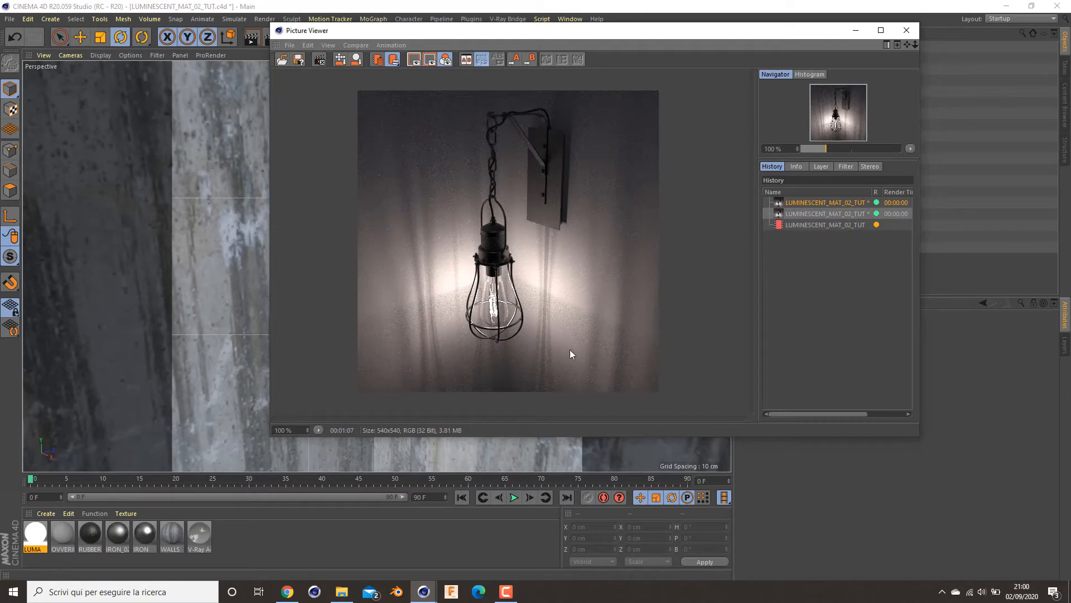
pyautogui.press('Down')
pyautogui.press('Up')
pyautogui.press('Down')
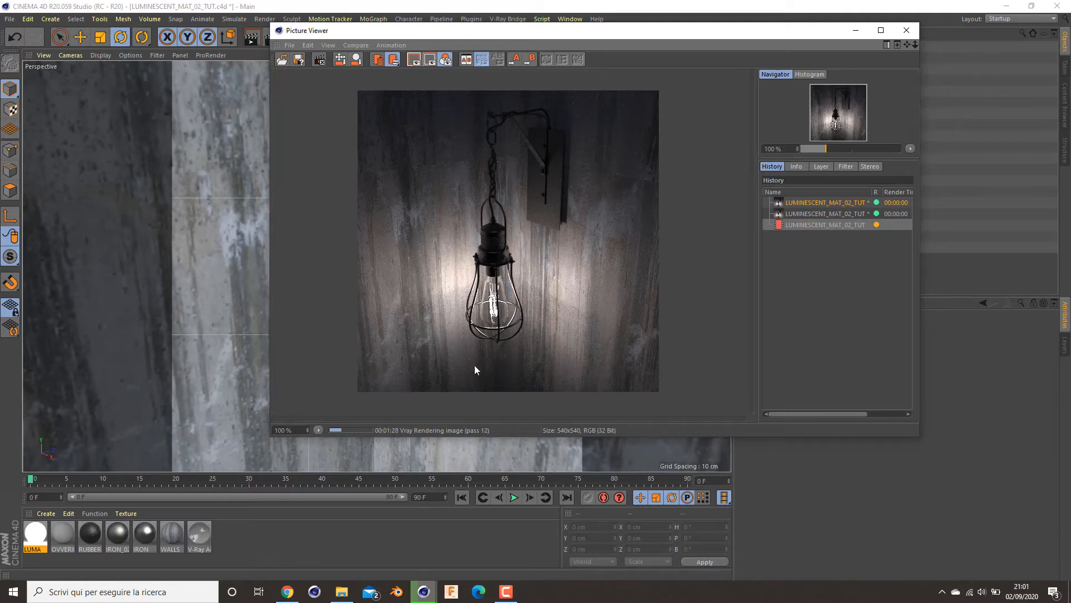
pyautogui.click(907, 30)
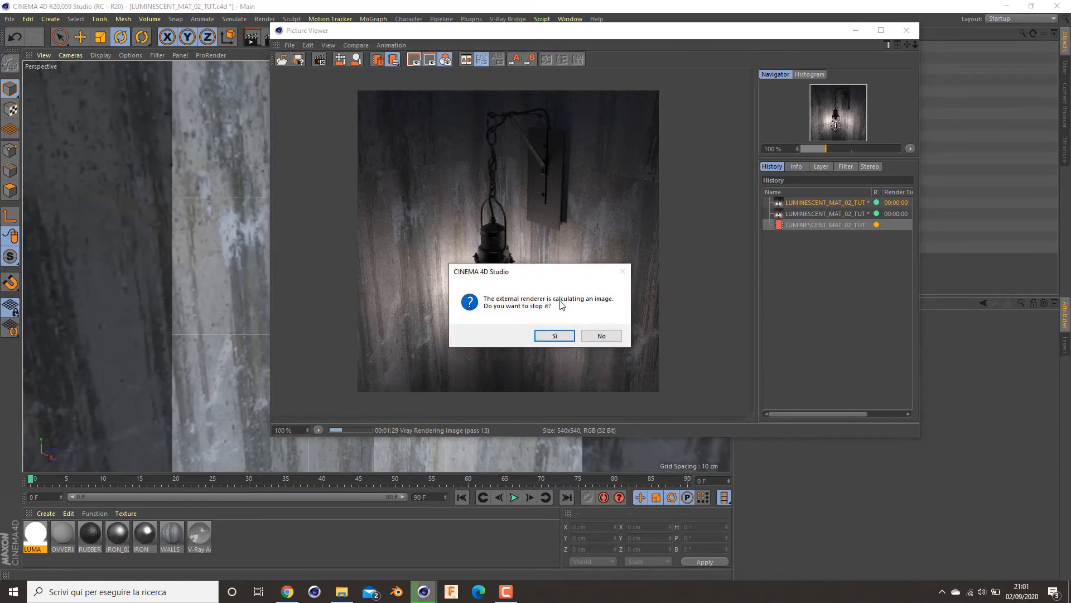
pyautogui.click(554, 336)
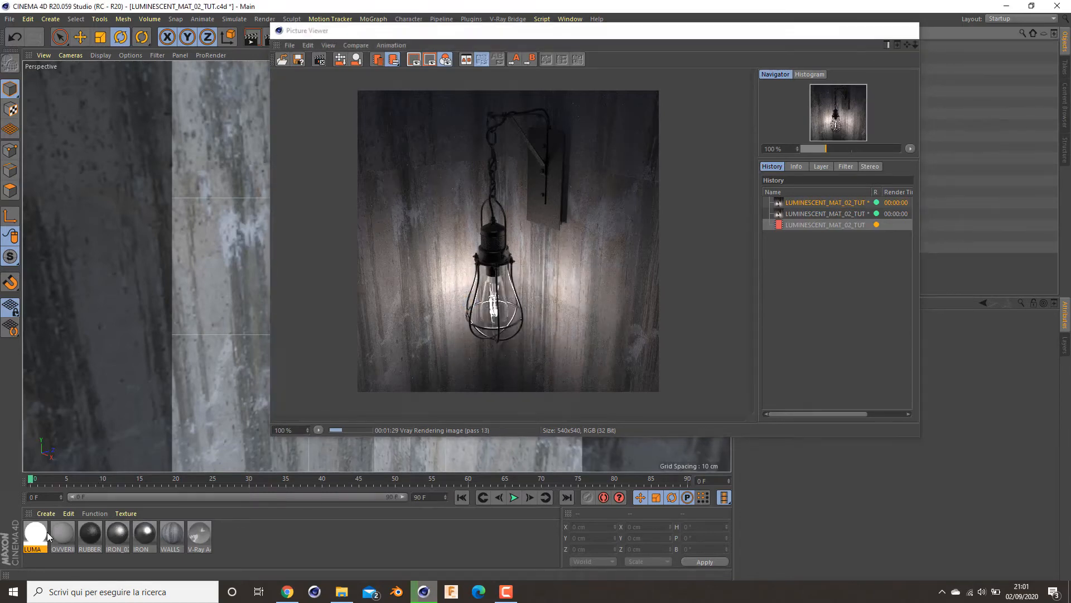
# Tint the LUMA material's luminosity color a warm orange with a hue of about 35° and a saturation of about 37%
pyautogui.click(45, 537)
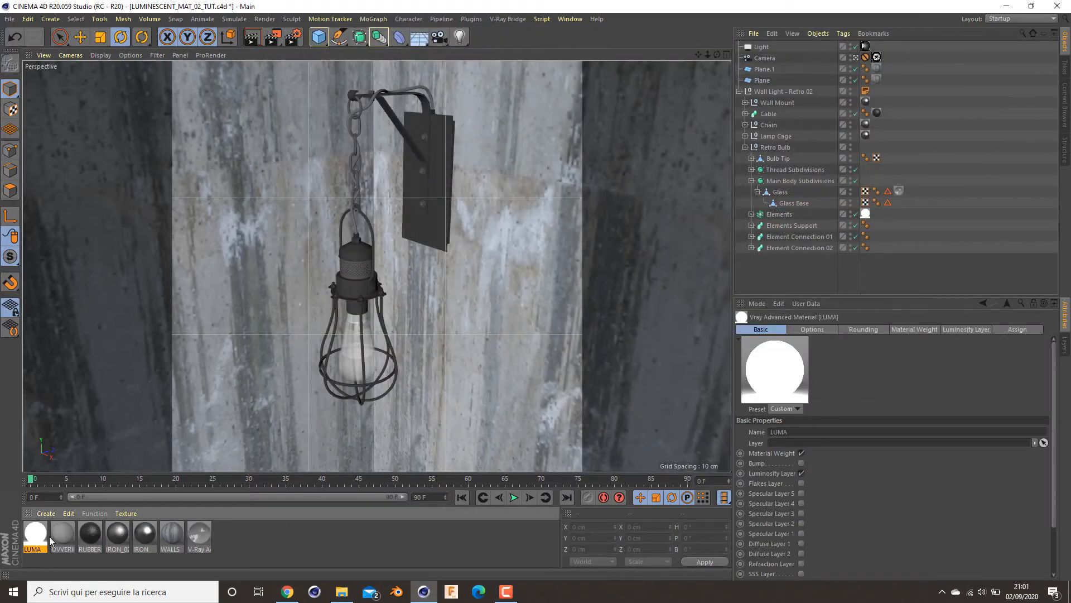
pyautogui.doubleClick(47, 540)
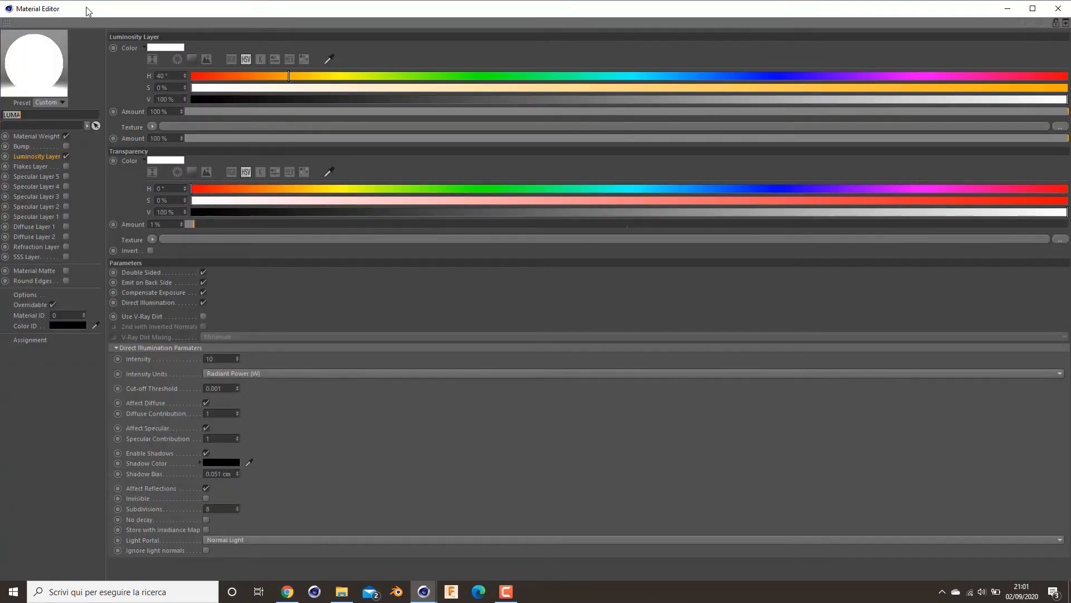
pyautogui.moveTo(86, 5); pyautogui.dragTo(584, 196)
pyautogui.moveTo(678, 216); pyautogui.dragTo(387, 108)
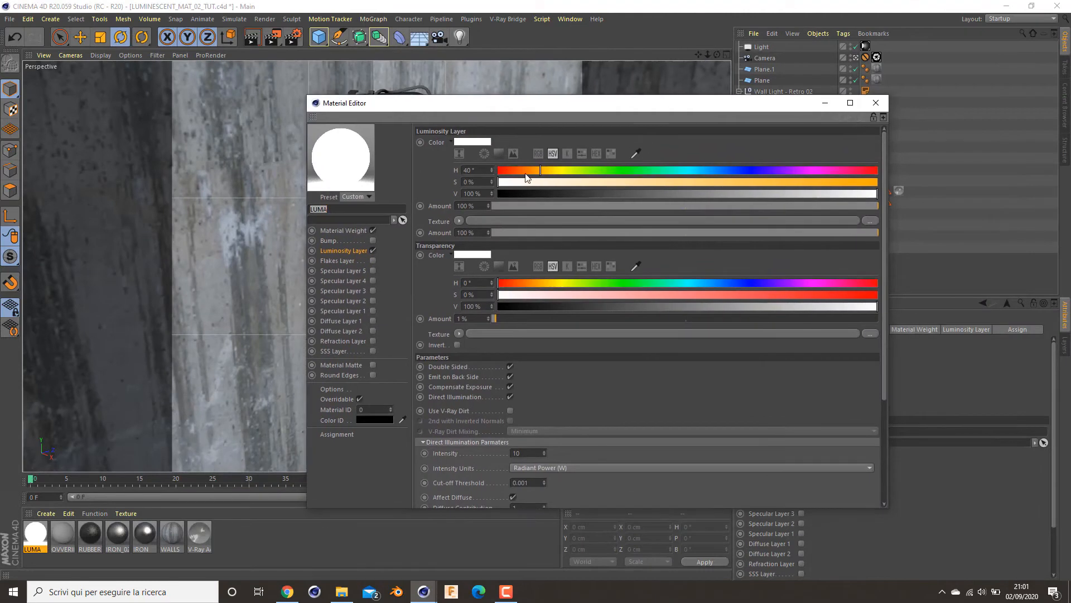
pyautogui.moveTo(540, 176); pyautogui.dragTo(559, 182)
pyautogui.click(481, 181)
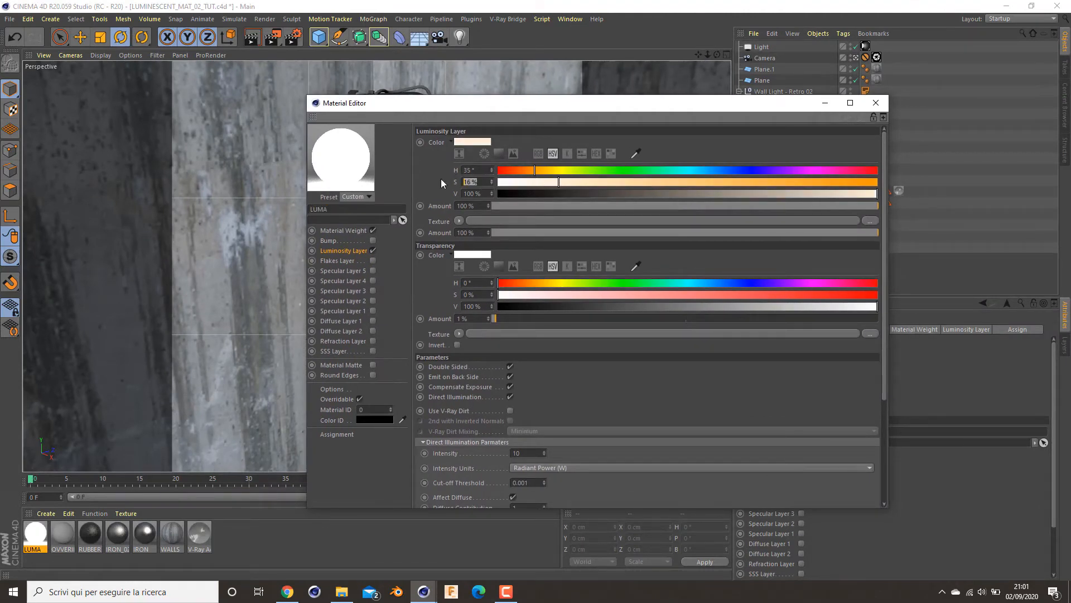
pyautogui.write('40')
pyautogui.press('Return')
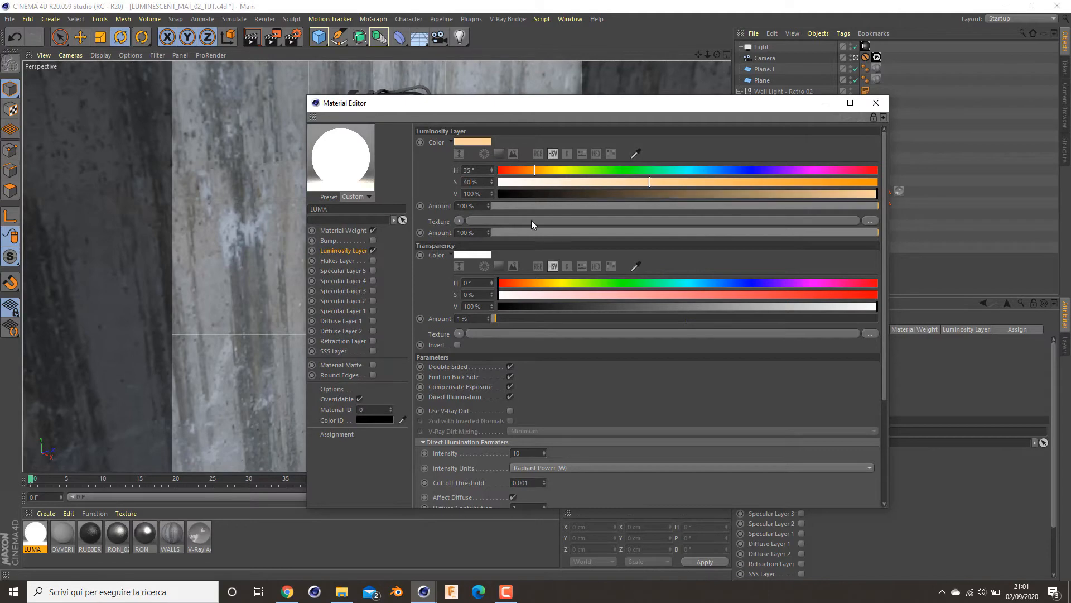
pyautogui.click(639, 183)
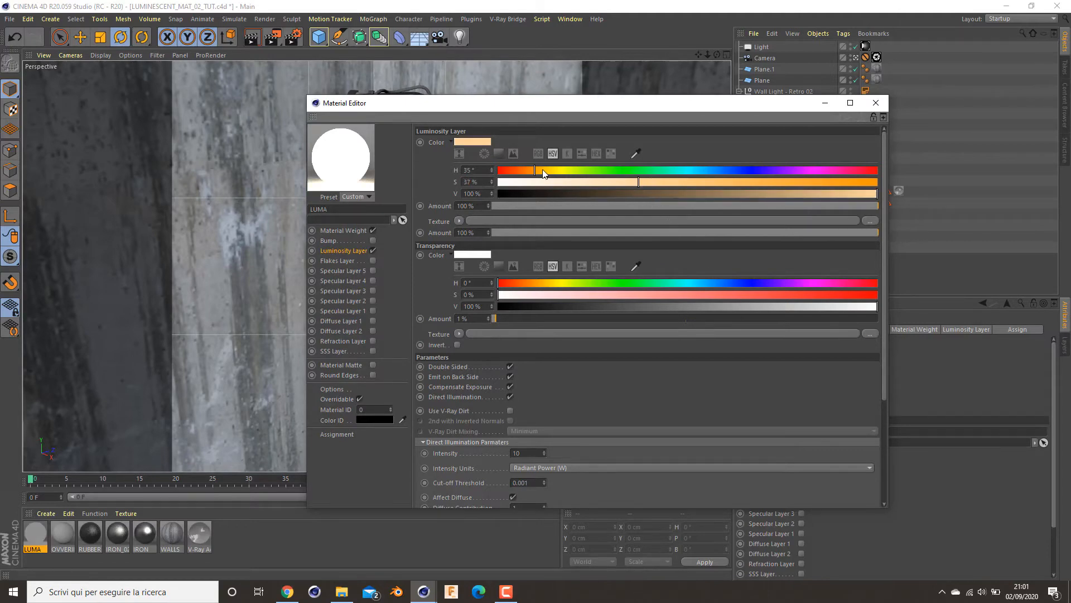
pyautogui.moveTo(539, 171); pyautogui.dragTo(536, 172)
pyautogui.click(876, 102)
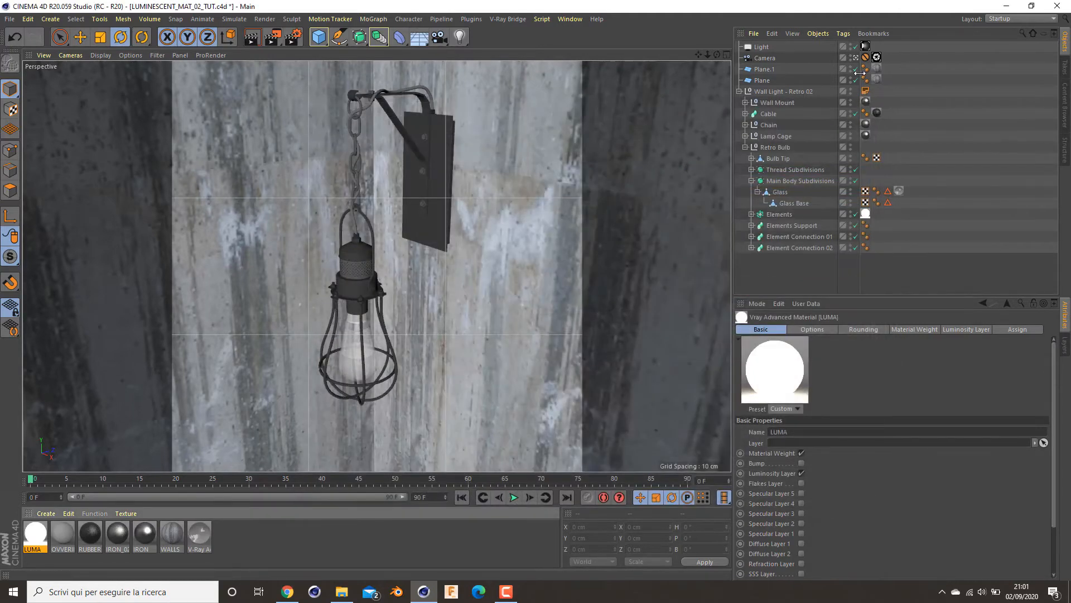
# Set the area light's color to a stronger blue with hue 220° and saturation 73%, and run a test render, stopping it early
pyautogui.click(759, 48)
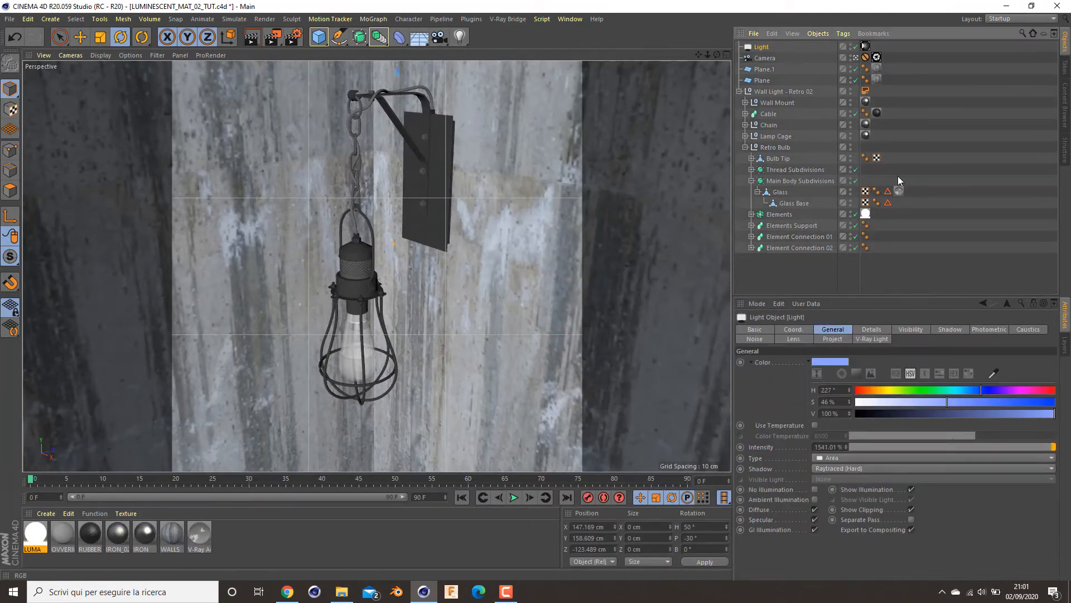
pyautogui.moveTo(983, 393)
pyautogui.mouseDown()
pyautogui.moveTo(973, 404)
pyautogui.moveTo(1002, 402)
pyautogui.mouseUp()
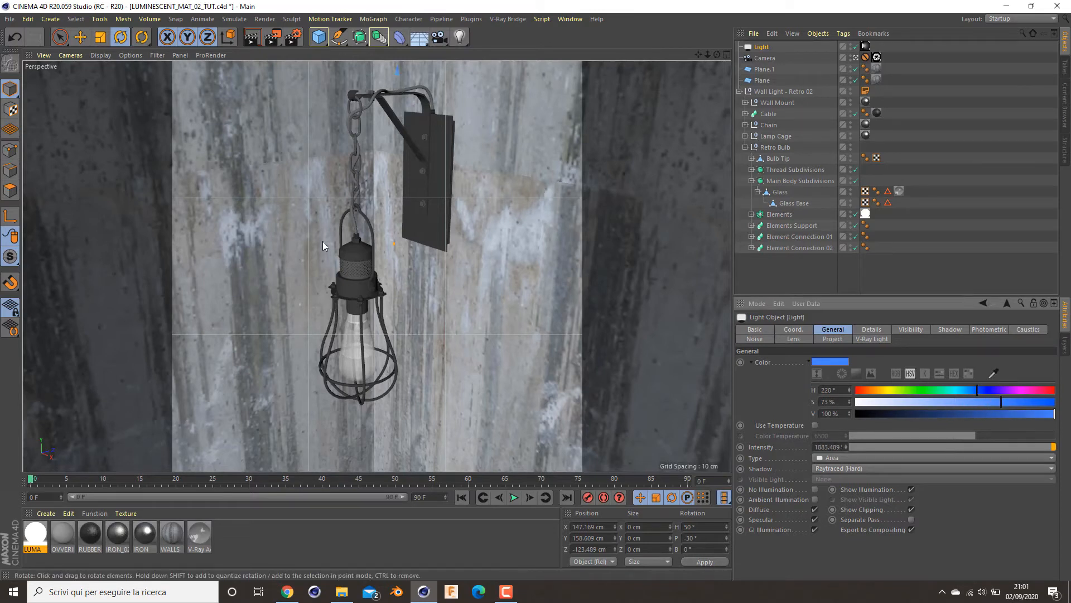
pyautogui.click(269, 43)
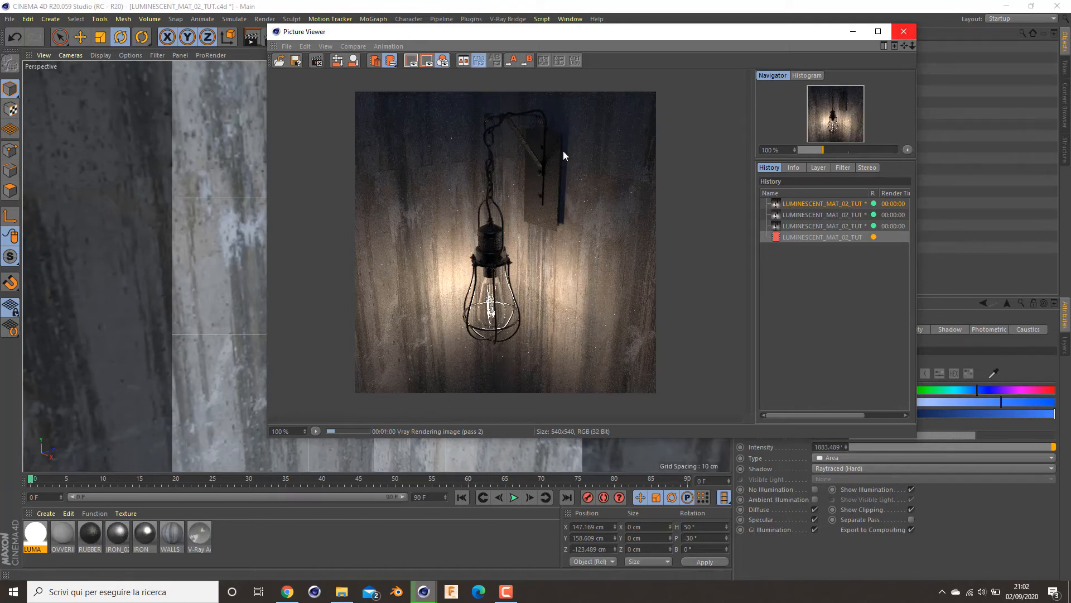
pyautogui.click(904, 31)
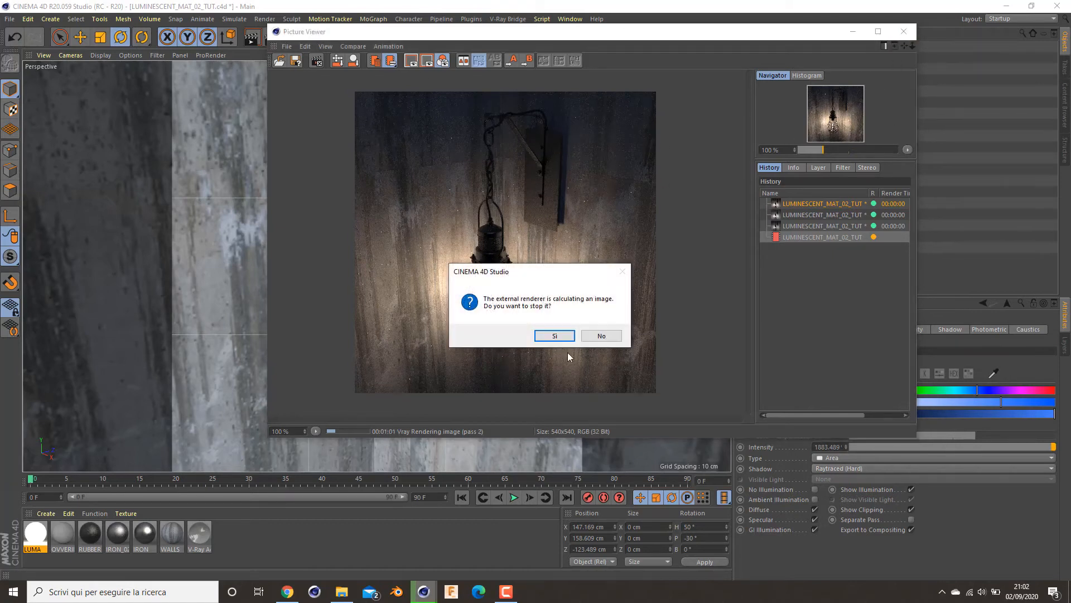
pyautogui.click(563, 339)
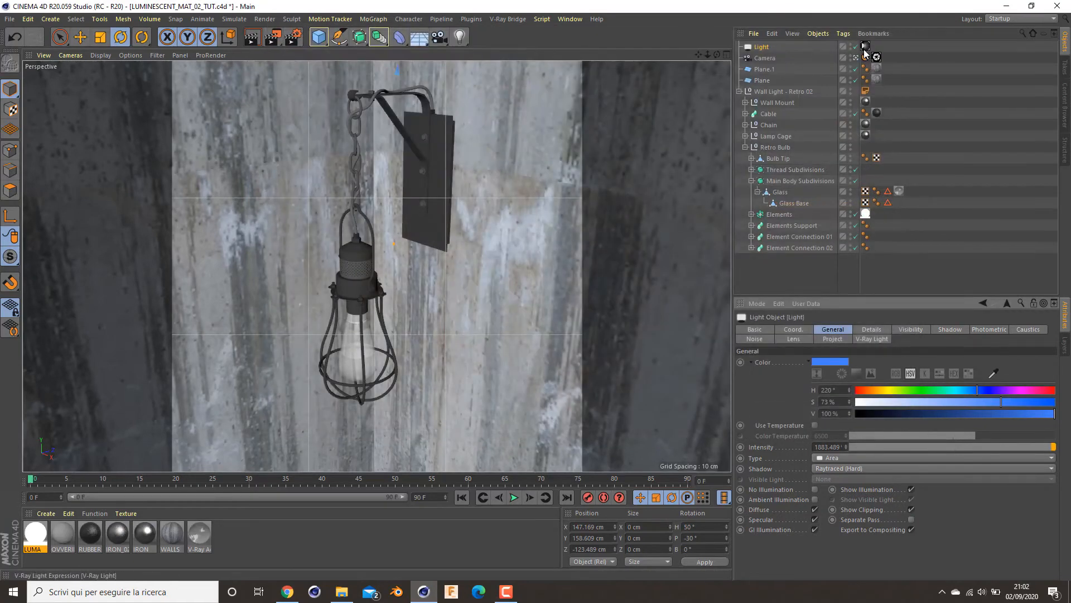
# Set the area light's radiant power to 75 W in its V-Ray Light tag
pyautogui.click(865, 48)
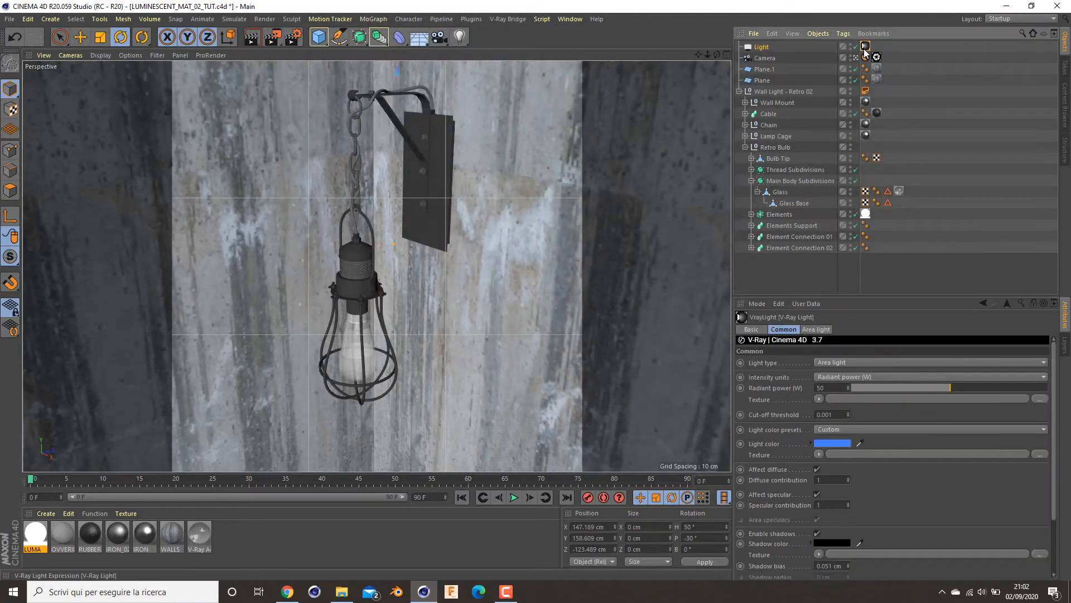
pyautogui.click(835, 389)
pyautogui.press('BackSpace')
pyautogui.press('BackSpace')
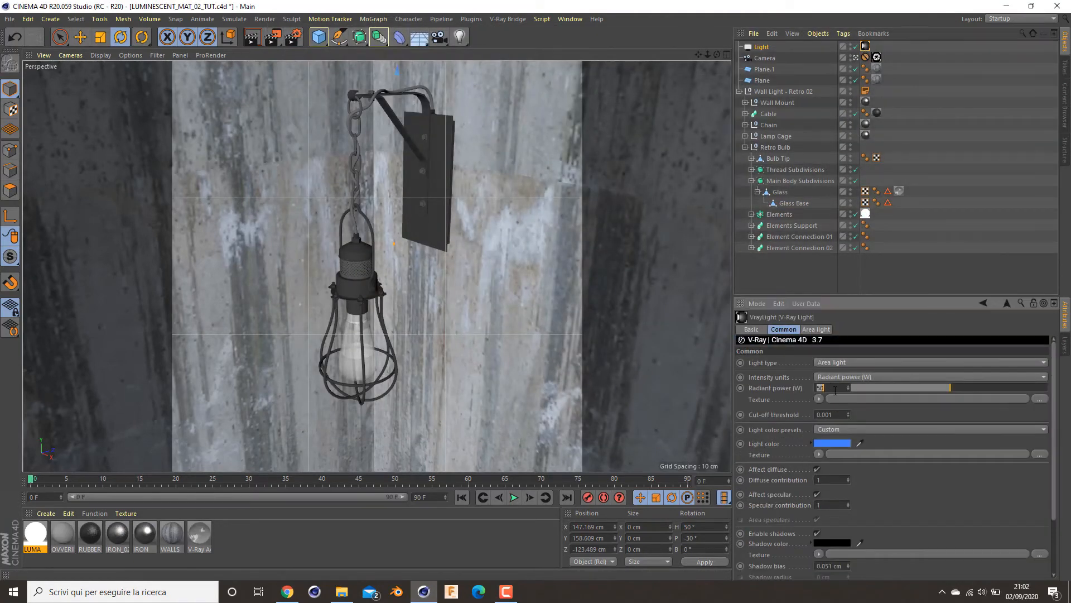
pyautogui.write('100')
pyautogui.press('BackSpace')
pyautogui.press('BackSpace')
pyautogui.press('BackSpace')
pyautogui.write('75')
pyautogui.press('Return')
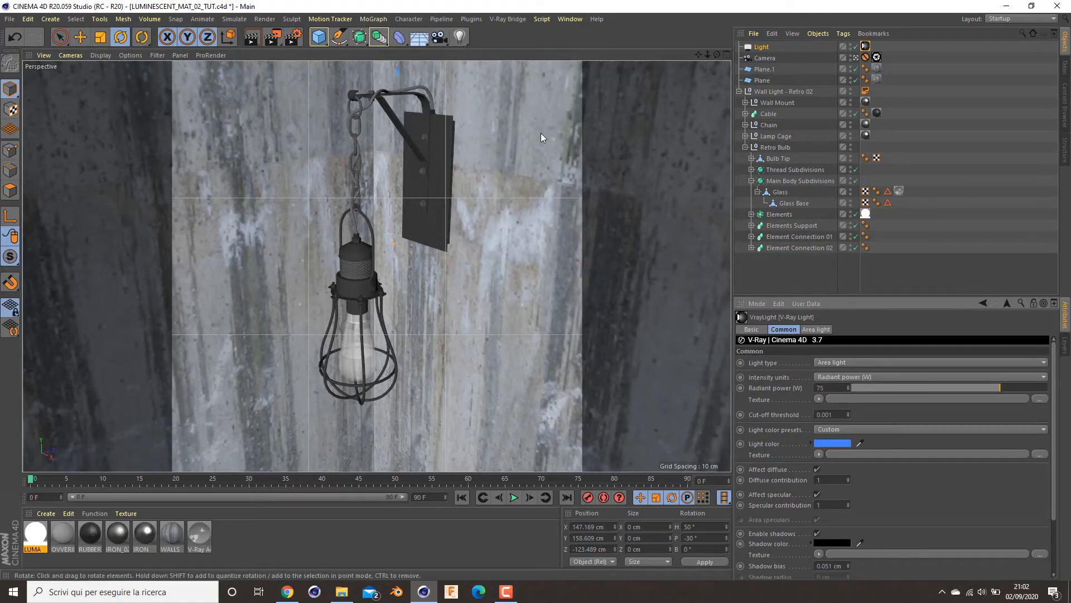
# Run a test render of the lamp with the area light at 75 W, stopping it before completion
pyautogui.click(273, 37)
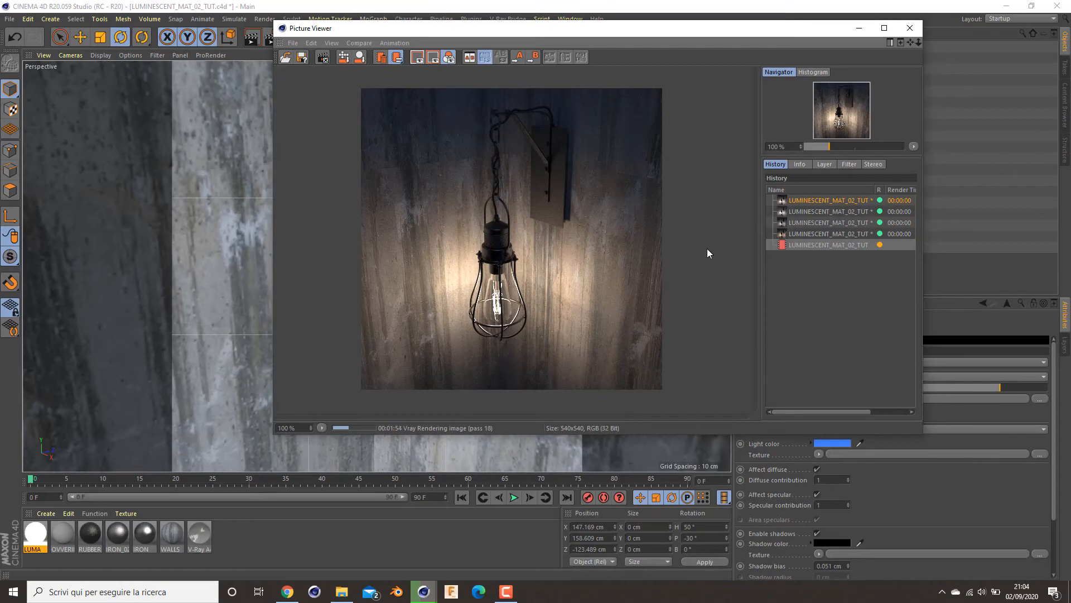
pyautogui.click(909, 28)
pyautogui.click(548, 337)
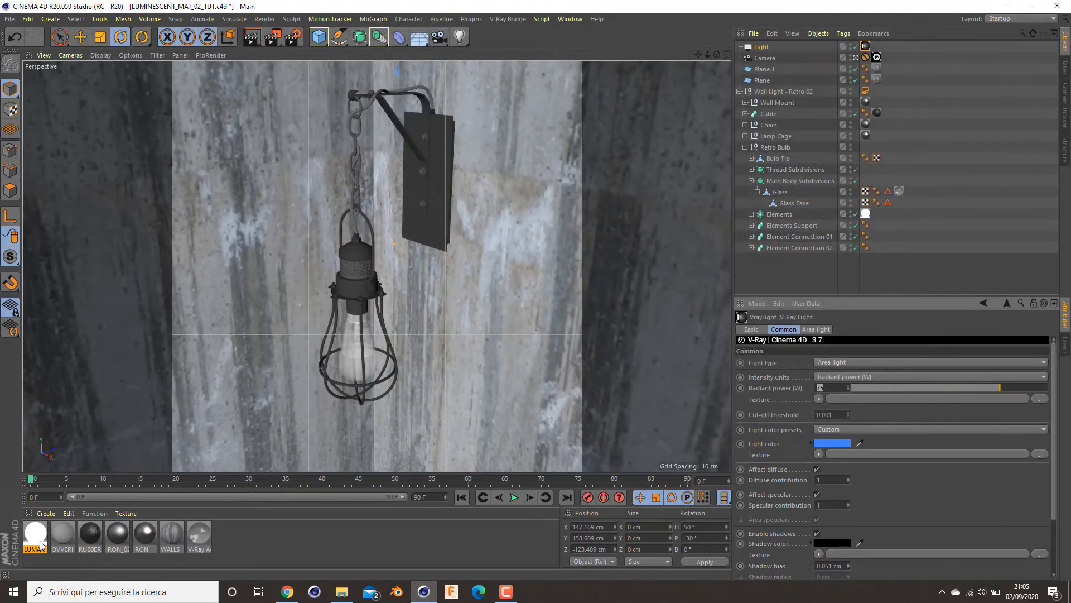
# Apply a duplicate of the LUMA material to the bulb's Glass object and remove the LUMA tag from the Elements filament
pyautogui.click(40, 541)
pyautogui.hotkey('ctrl', 'c')
pyautogui.hotkey('ctrl', 'v')
pyautogui.moveTo(36, 534); pyautogui.dragTo(790, 192)
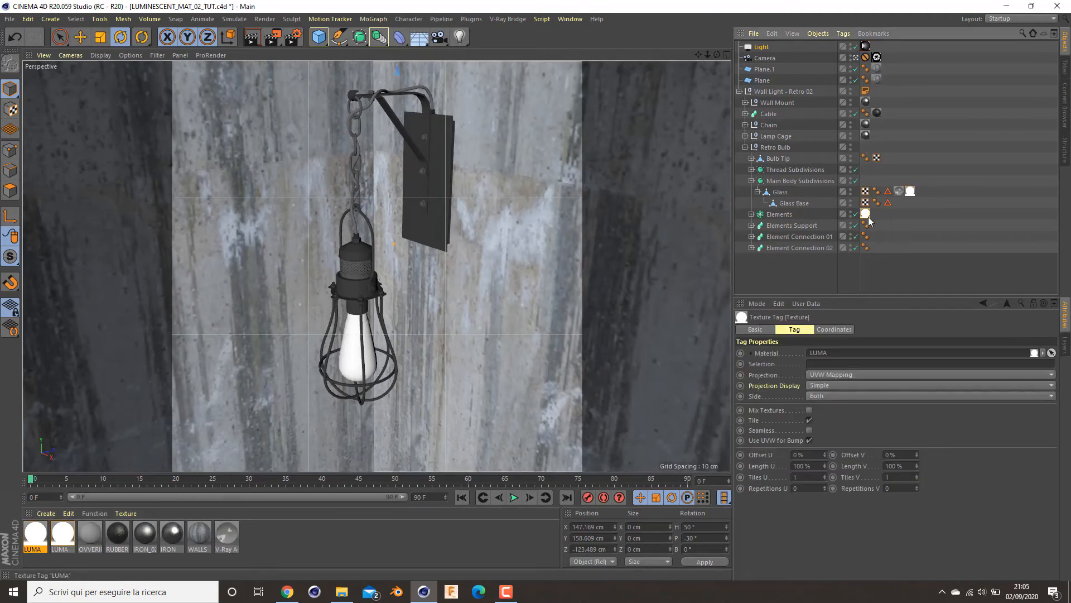
pyautogui.press('Delete')
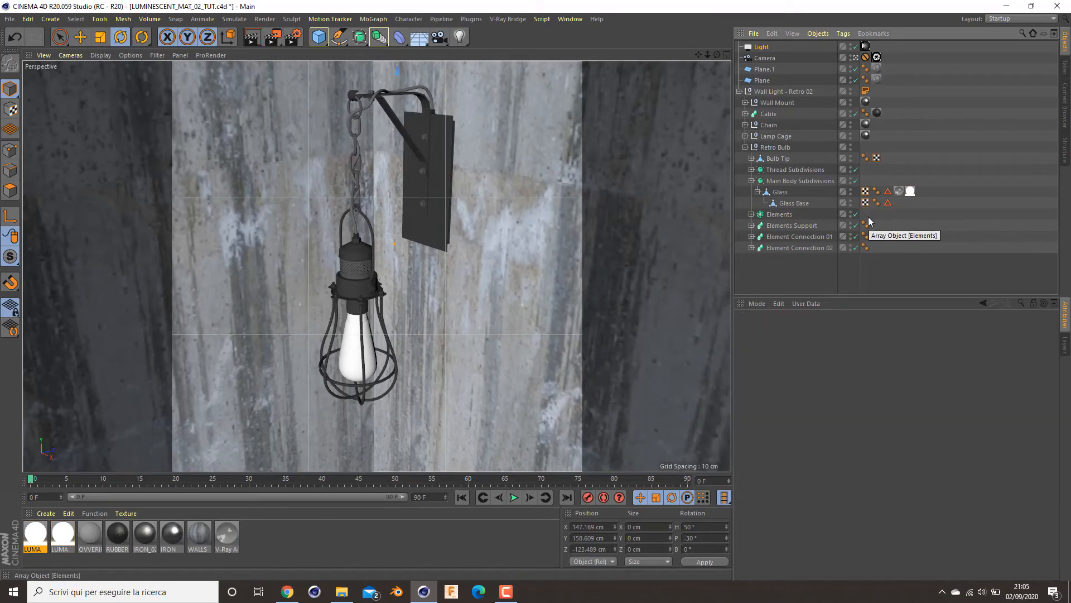
# Render the luminescent glass bulb in the Picture Viewer and compare it with the previous glowing-filament render
pyautogui.click(273, 38)
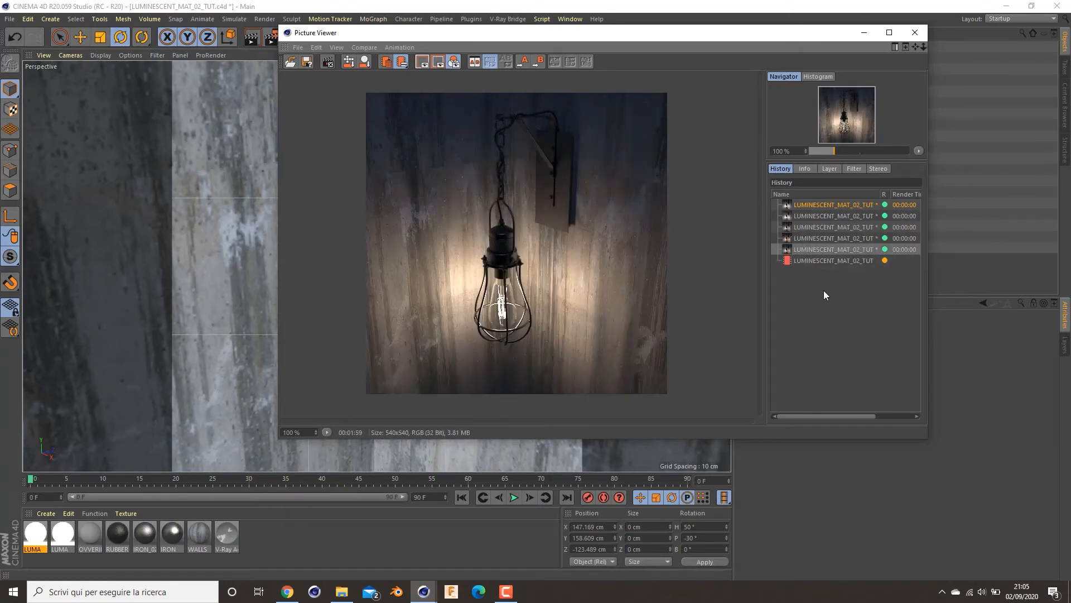
pyautogui.press('Up')
pyautogui.press('Down')
pyautogui.press('Up')
pyautogui.press('Down')
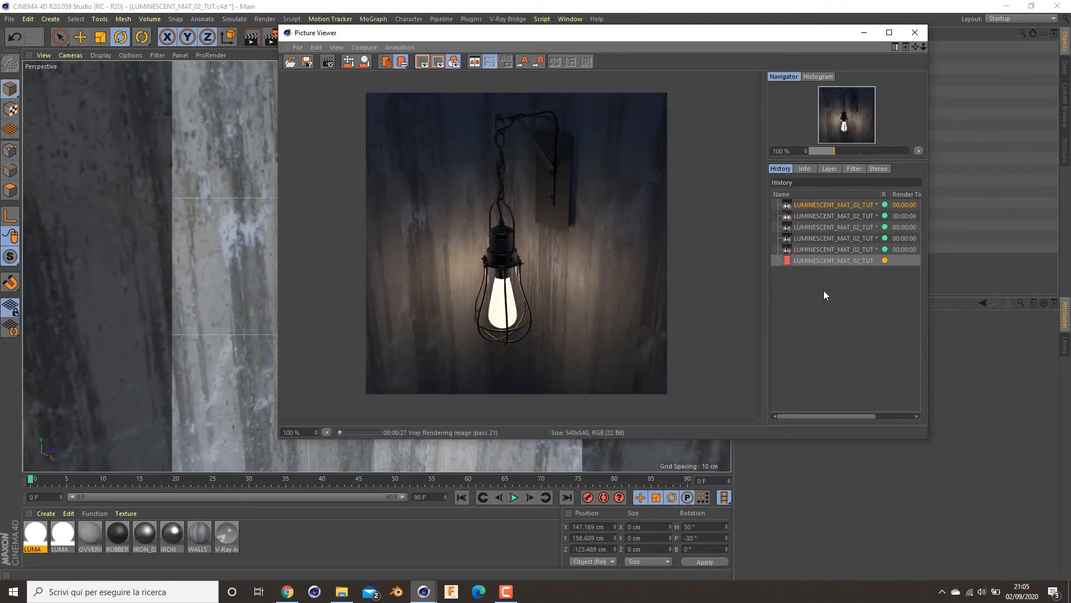
pyautogui.press('Up')
pyautogui.press('Down')
pyautogui.press('Up')
pyautogui.press('Down')
pyautogui.press('Up')
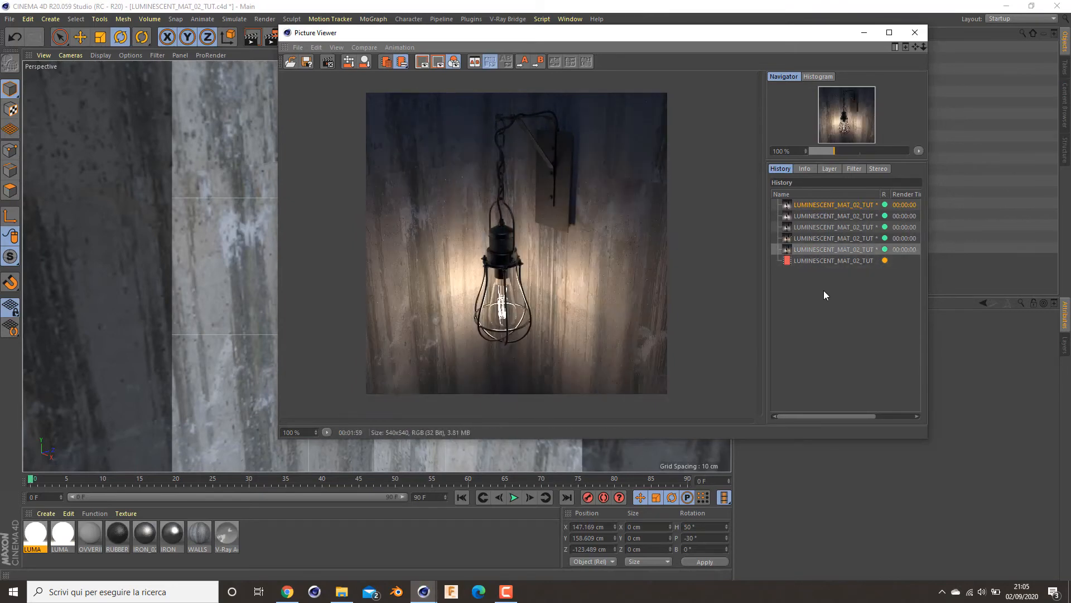
# Alternate between the glowing-filament render and the running luminescent-glass render to compare the bulb and the light on the wall
pyautogui.press('Down')
pyautogui.press('Up')
pyautogui.press('Down')
pyautogui.press('Up')
pyautogui.press('Down')
pyautogui.press('Up')
pyautogui.press('Up')
pyautogui.press('Down')
pyautogui.press('Down')
pyautogui.press('Up')
pyautogui.press('Down')
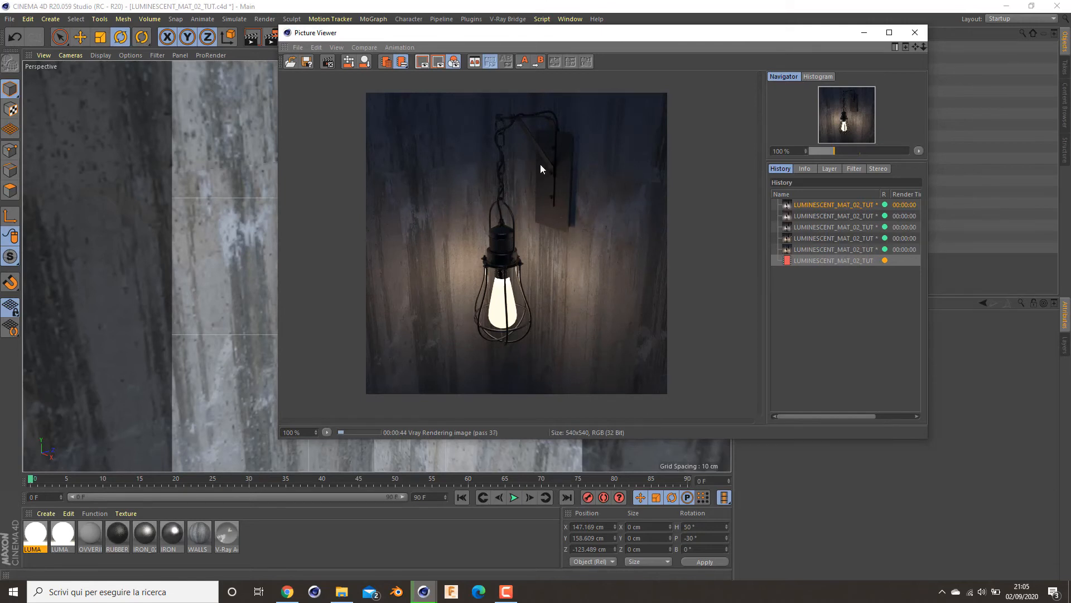
pyautogui.press('Up')
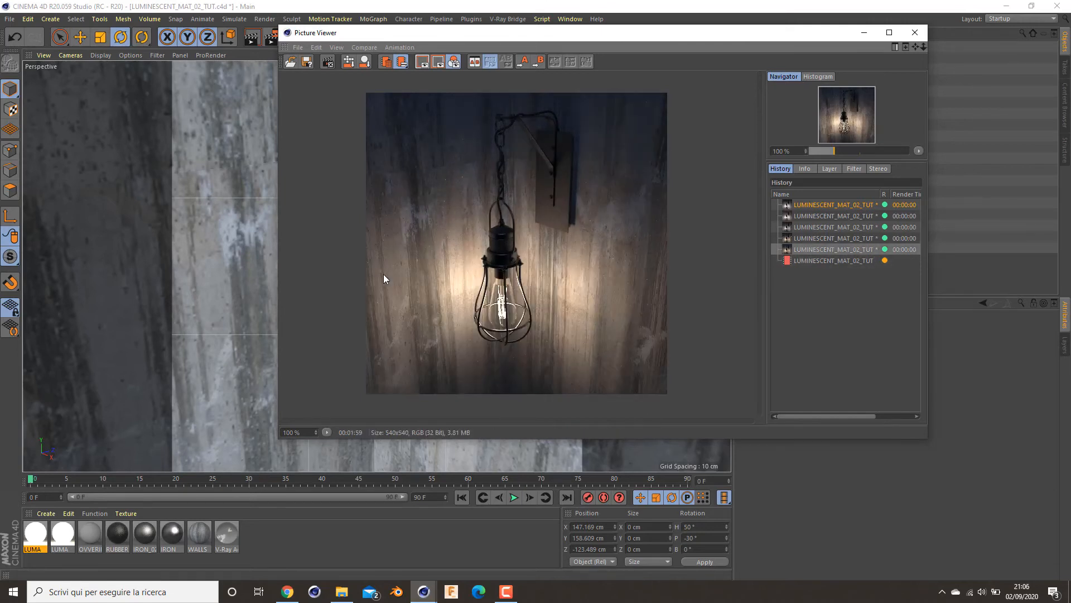
pyautogui.press('Down')
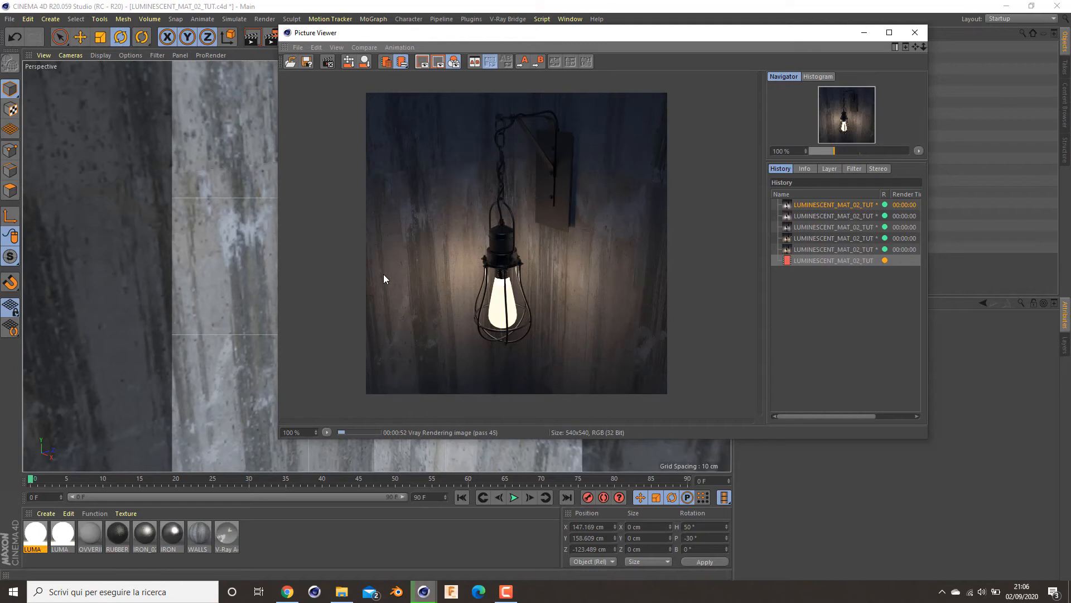
pyautogui.press('Up')
pyautogui.press('Down')
pyautogui.press('Up')
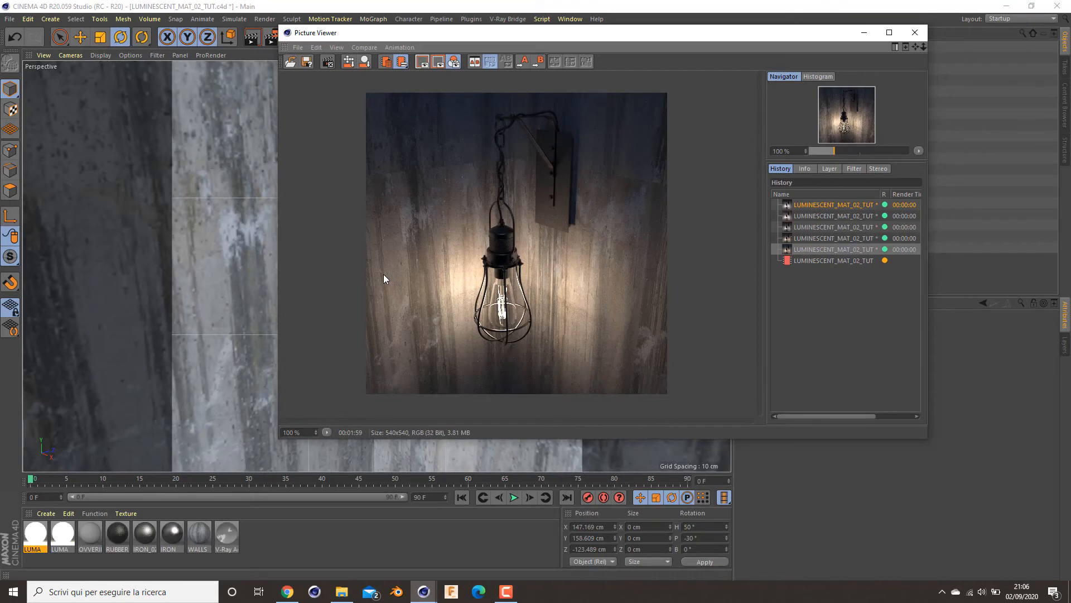
pyautogui.press('Down')
pyautogui.press('Up')
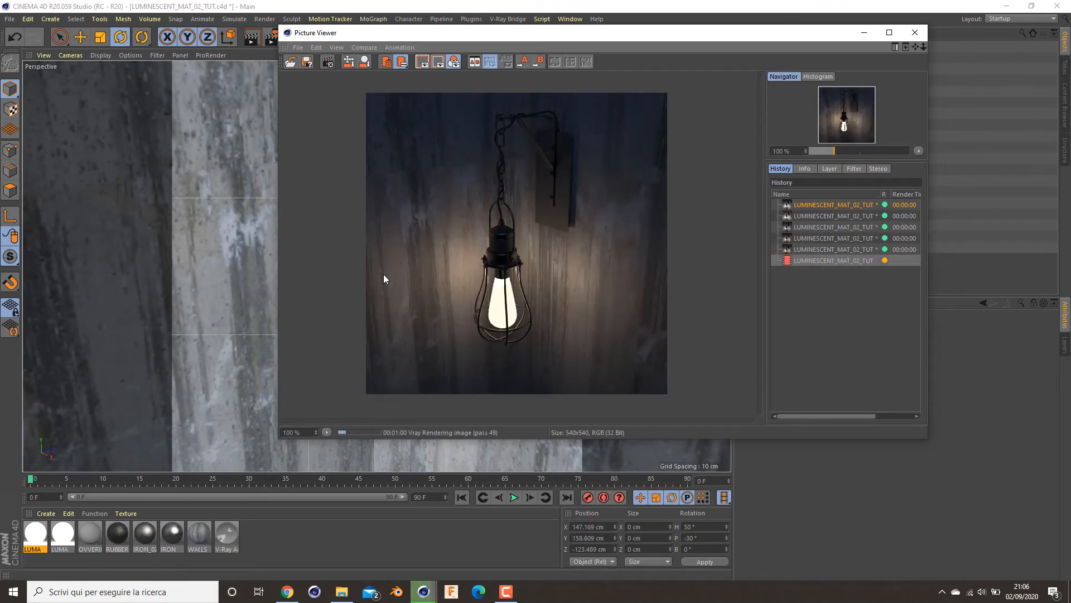
pyautogui.moveTo(758, 34); pyautogui.dragTo(577, 102)
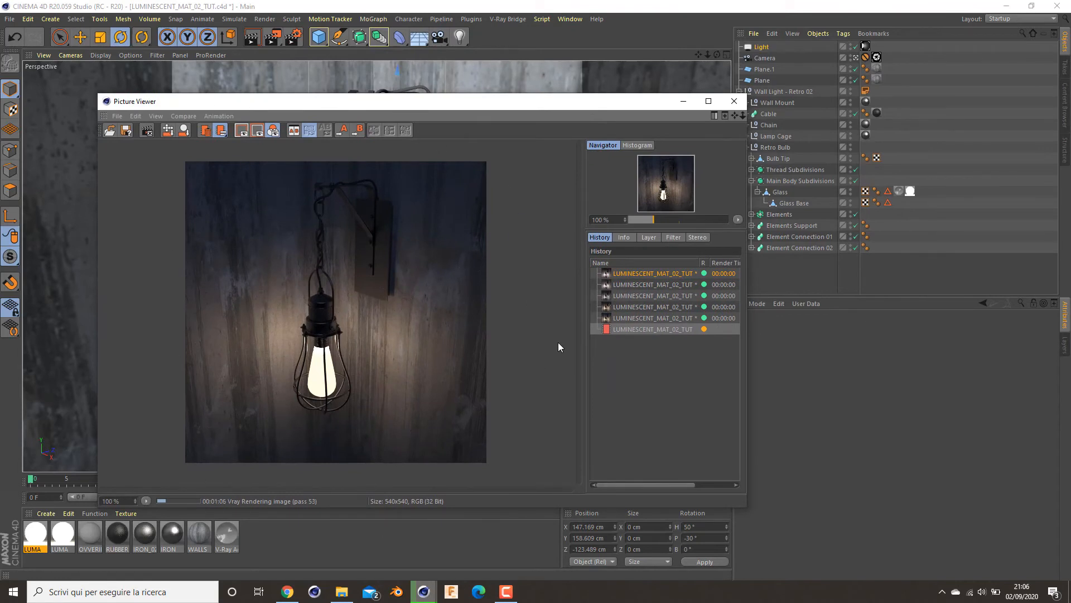
pyautogui.press('Up')
pyautogui.press('Down')
pyautogui.press('Up')
pyautogui.press('Down')
pyautogui.press('Up')
pyautogui.press('Down')
pyautogui.press('Up')
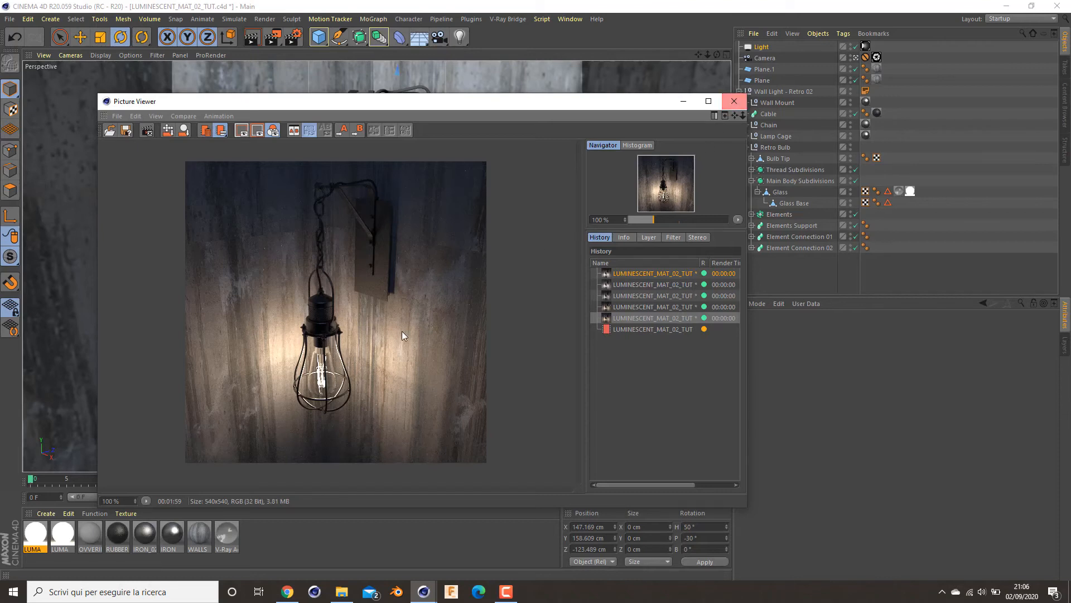
# Stop the running luminescent-glass render and close the Picture Viewer
pyautogui.click(618, 329)
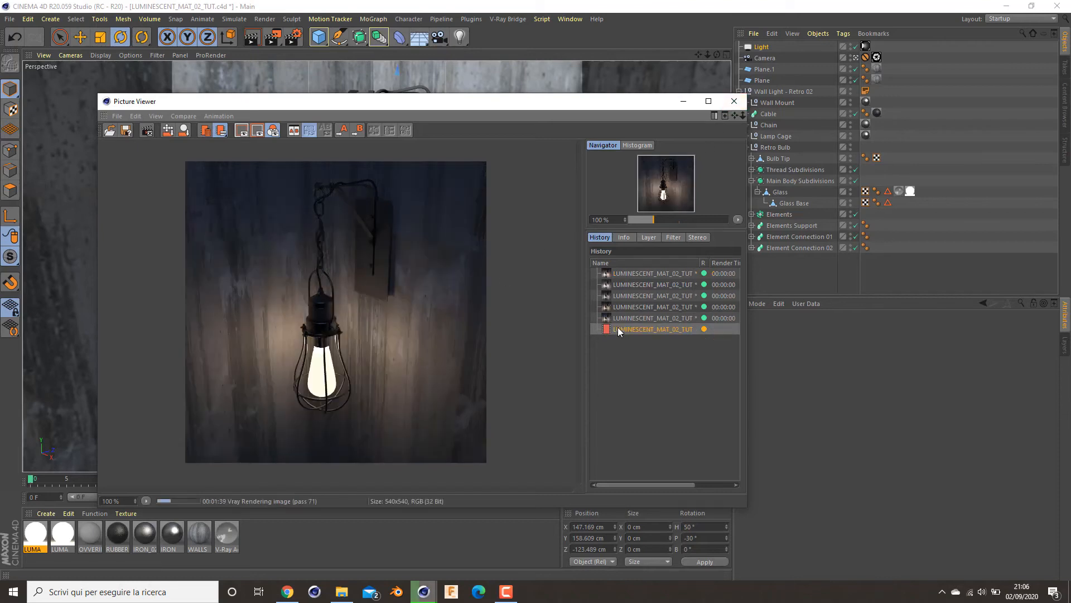
pyautogui.click(734, 101)
pyautogui.click(553, 335)
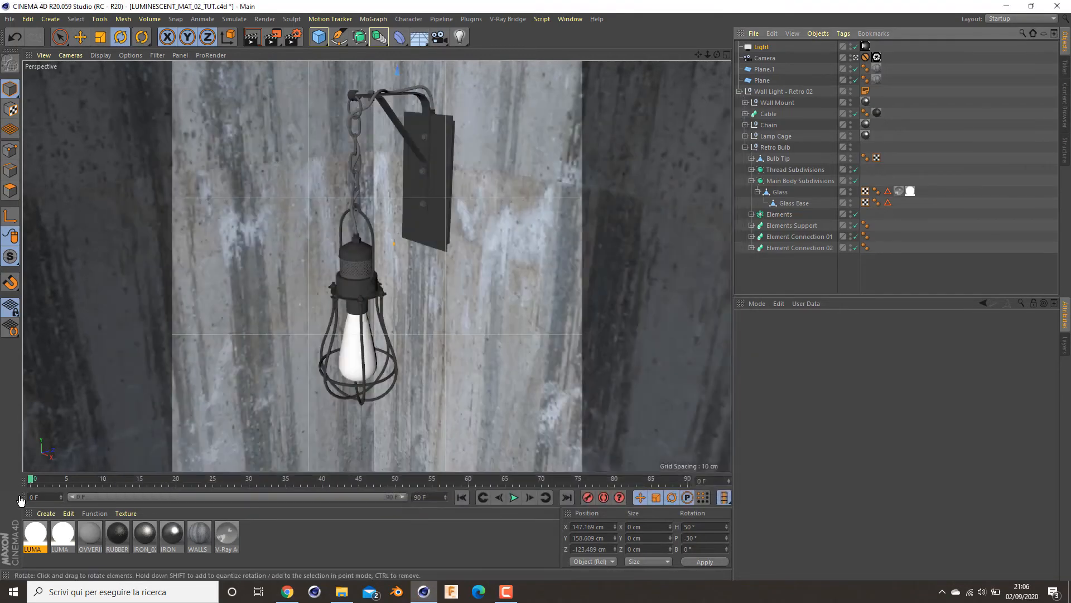
# Set the LUMA material's direct illumination intensity to 20 and its luminosity color saturation to 52%
pyautogui.doubleClick(34, 534)
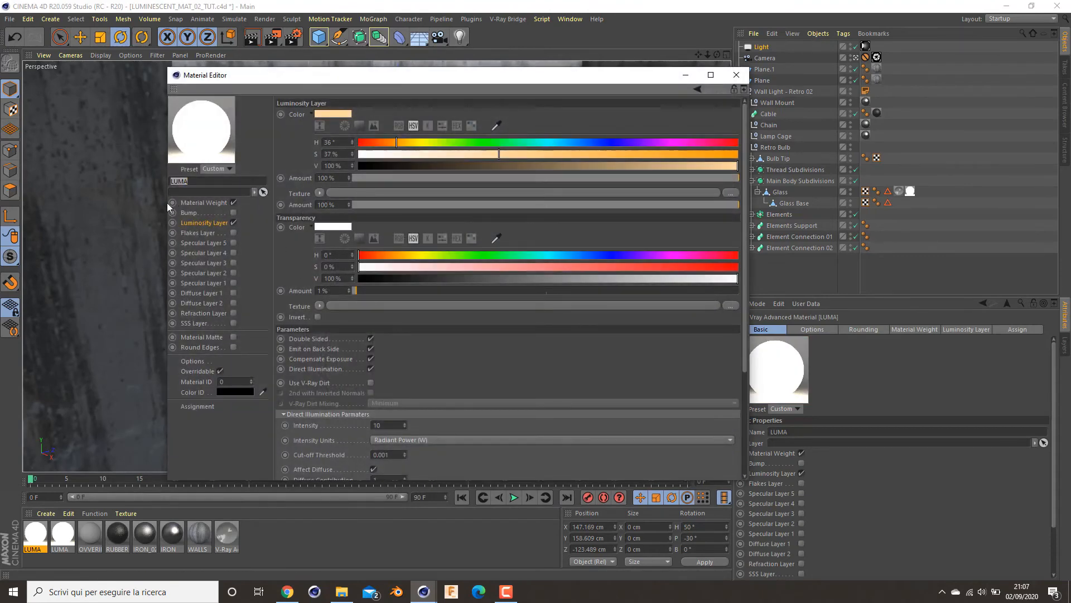
pyautogui.doubleClick(390, 425)
pyautogui.press('Return')
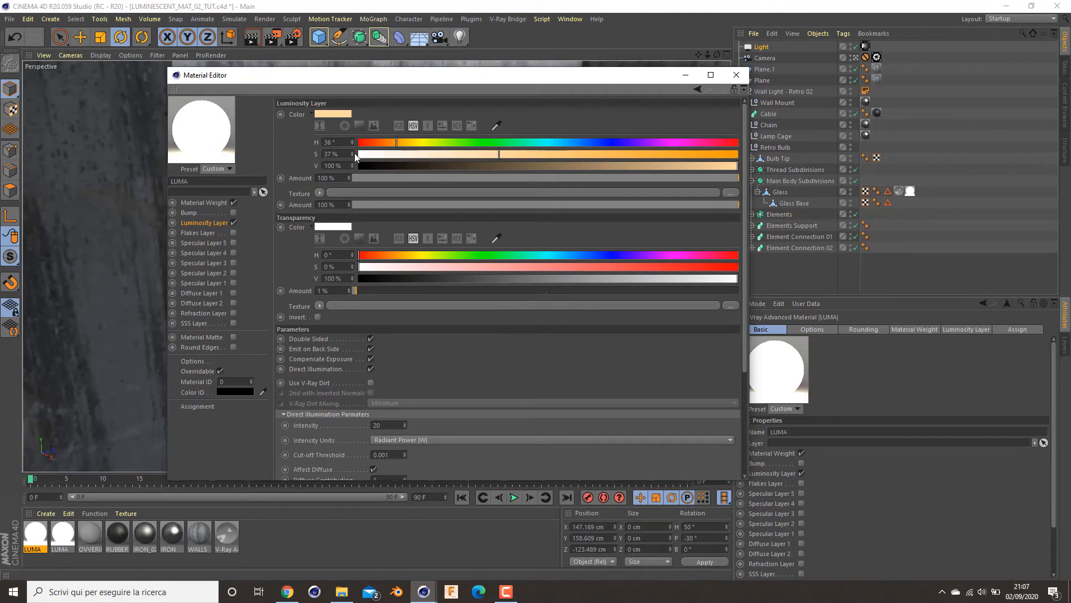
pyautogui.doubleClick(332, 154)
pyautogui.moveTo(511, 146); pyautogui.dragTo(556, 155)
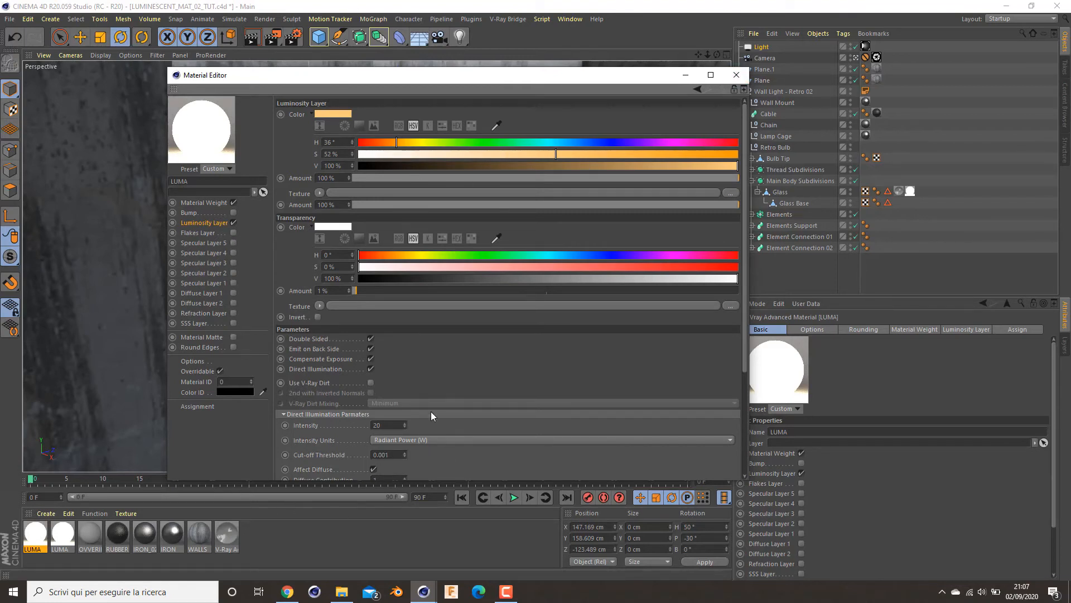
pyautogui.click(736, 75)
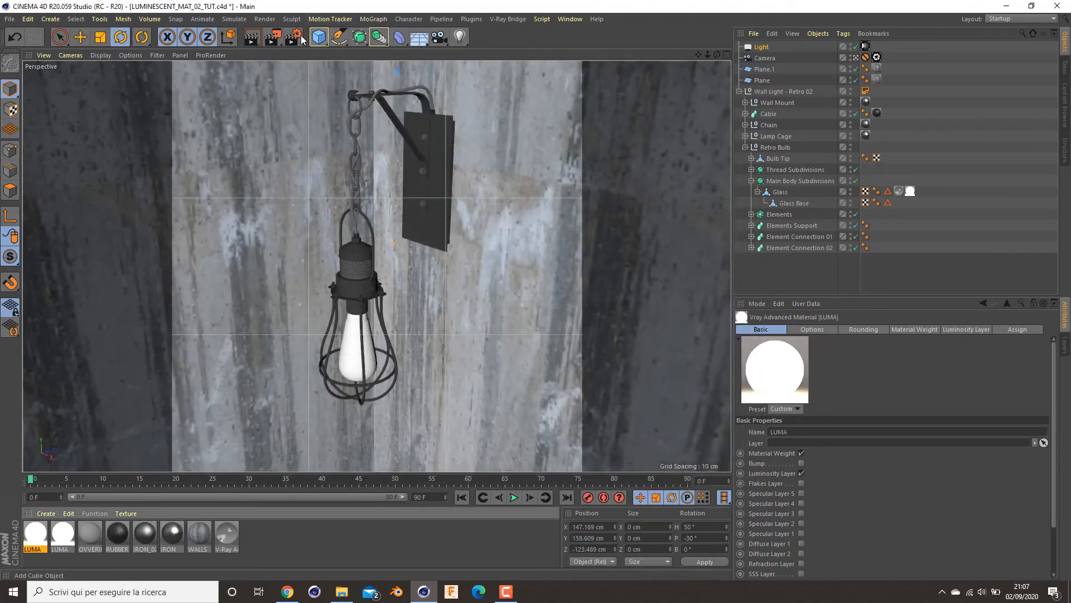
# Enable Bloom in the V-Ray Bridge lens effects of the render settings
pyautogui.click(293, 37)
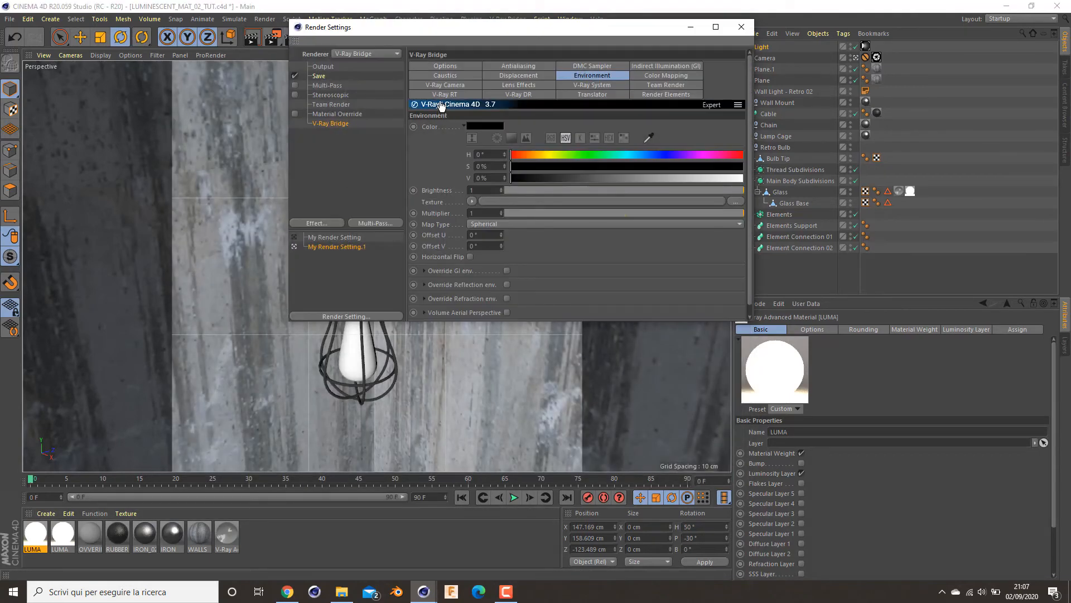
pyautogui.click(522, 84)
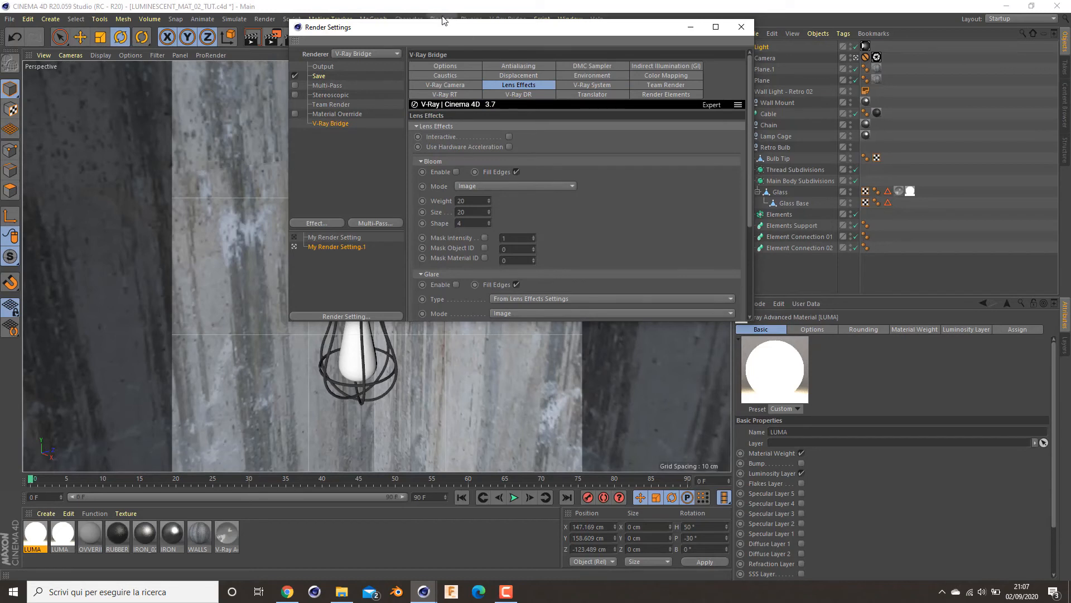
pyautogui.moveTo(428, 25); pyautogui.dragTo(330, 46)
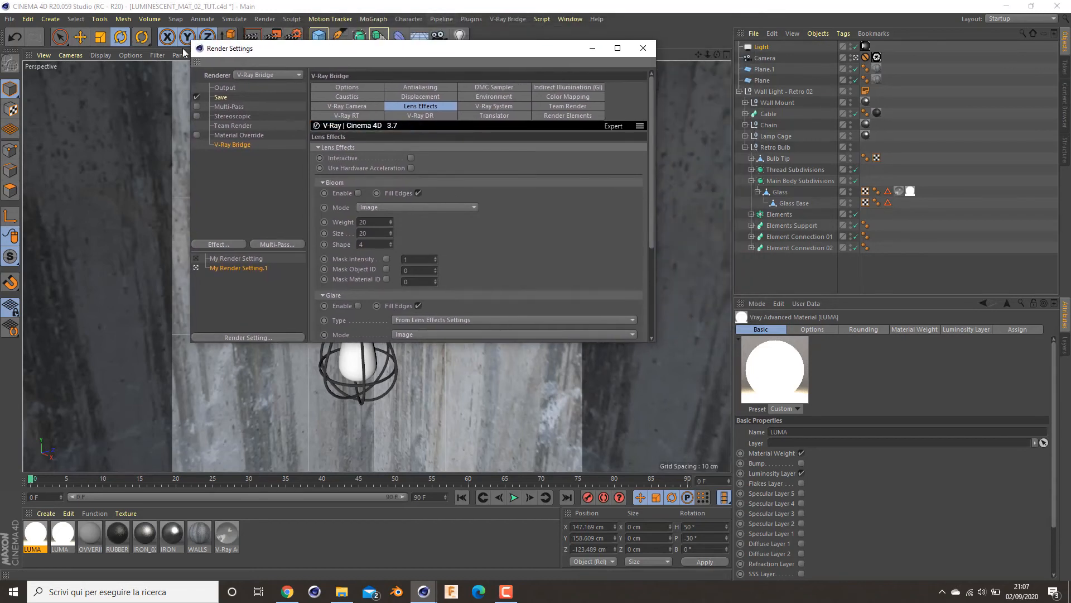
pyautogui.click(357, 193)
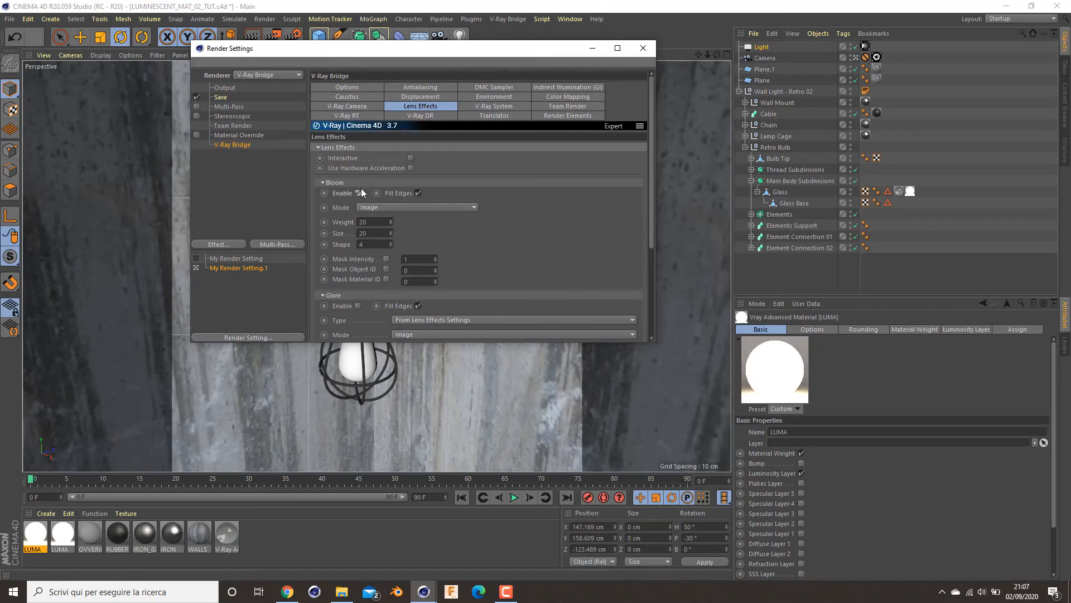
pyautogui.click(640, 48)
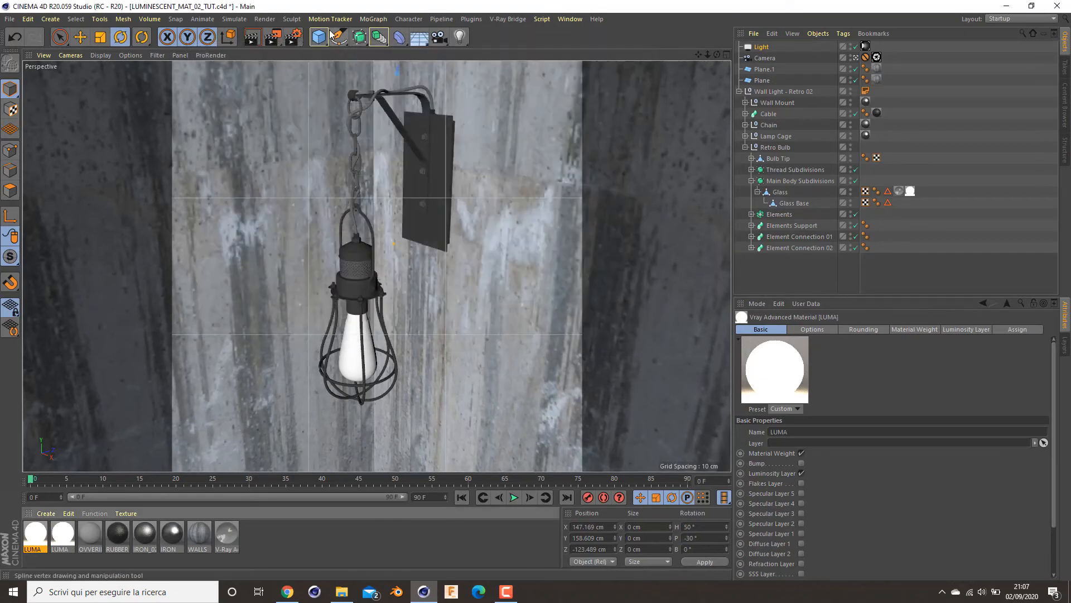
# Render the lamp with bloom enabled in the Picture Viewer and compare it with the earlier glowing-filament render
pyautogui.click(267, 43)
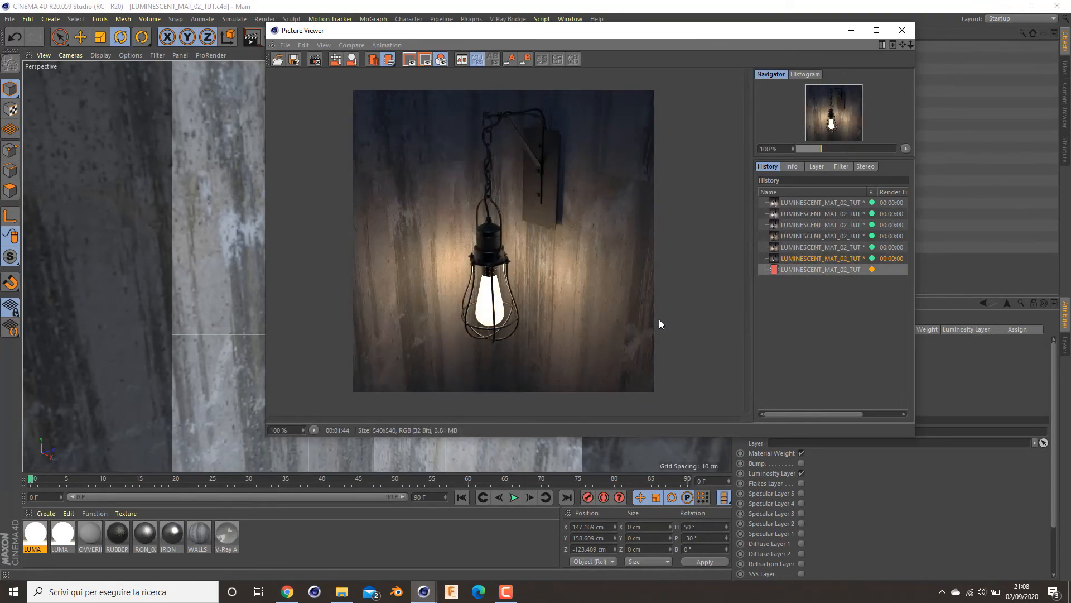
pyautogui.click(821, 246)
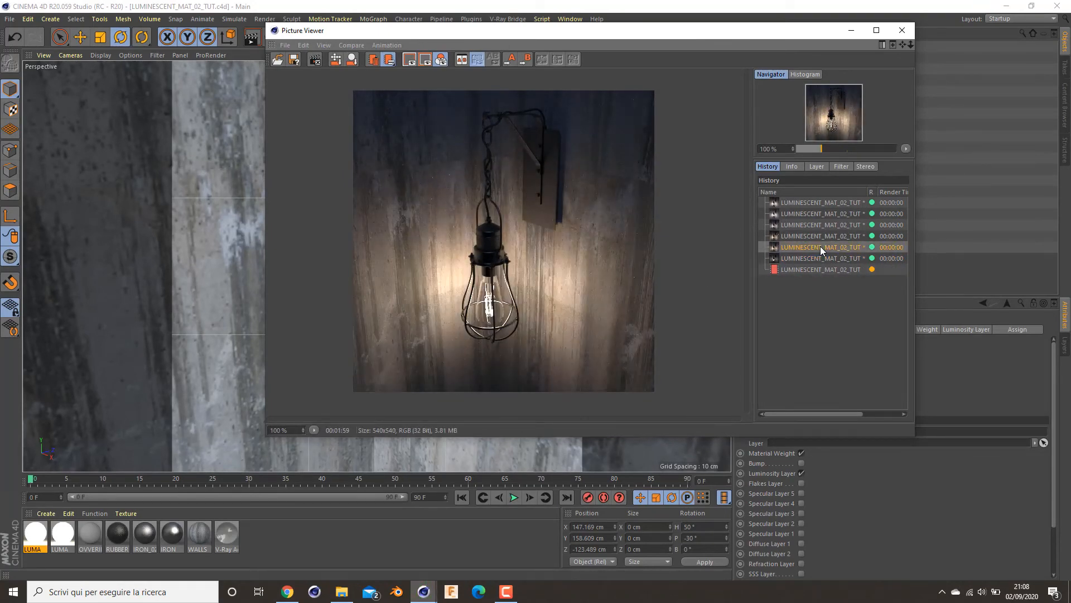
pyautogui.click(812, 269)
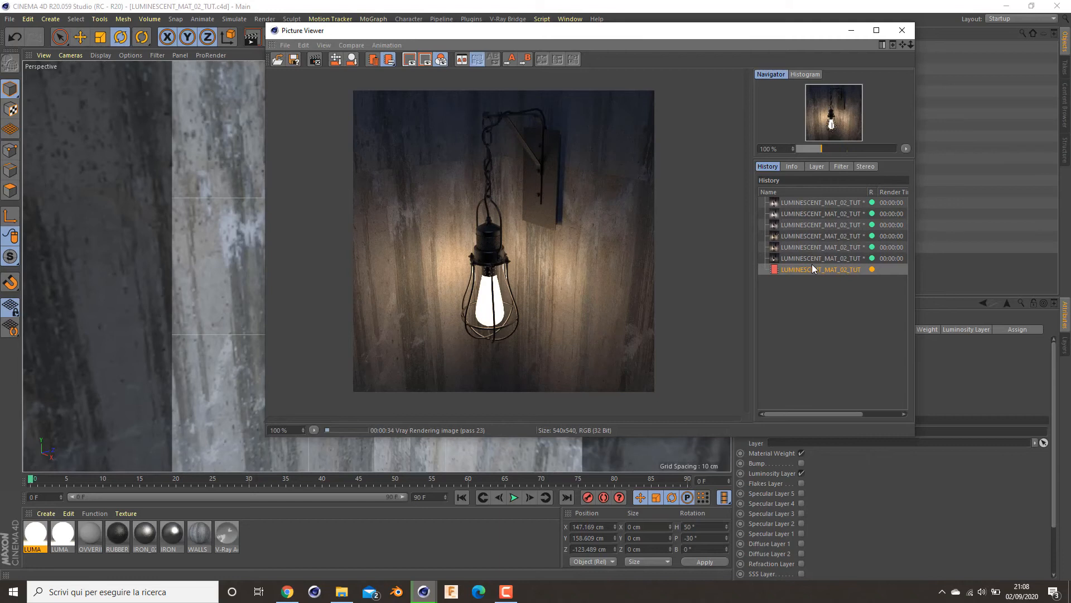
# Stop the running bloom render, inspect the glowing bulb up close, and close the Picture Viewer
pyautogui.click(285, 44)
pyautogui.click(299, 89)
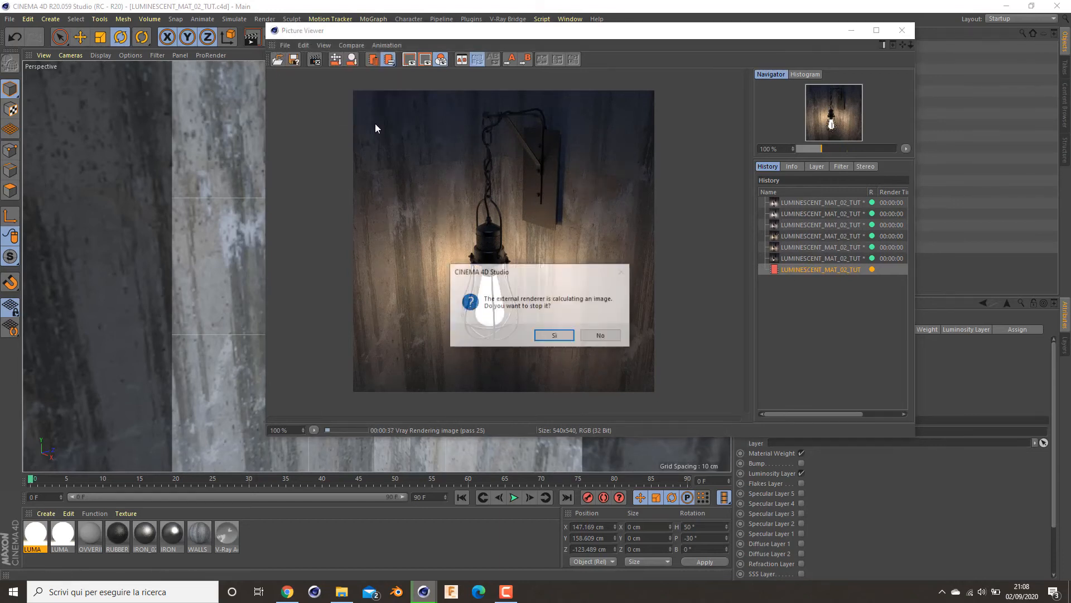
pyautogui.click(555, 335)
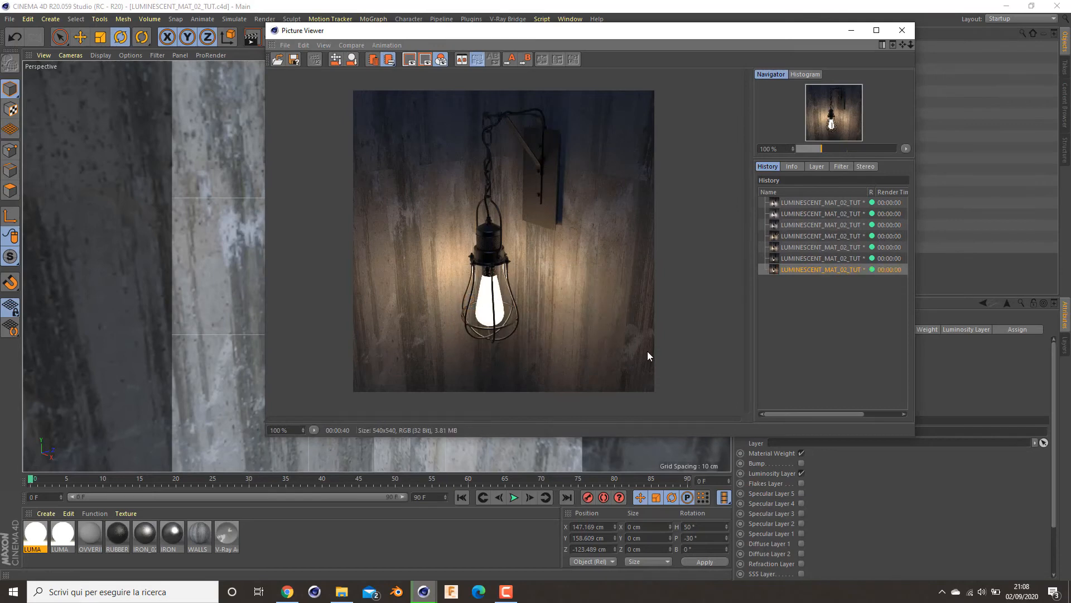
pyautogui.doubleClick(528, 327)
pyautogui.scroll(3, 526, 326)
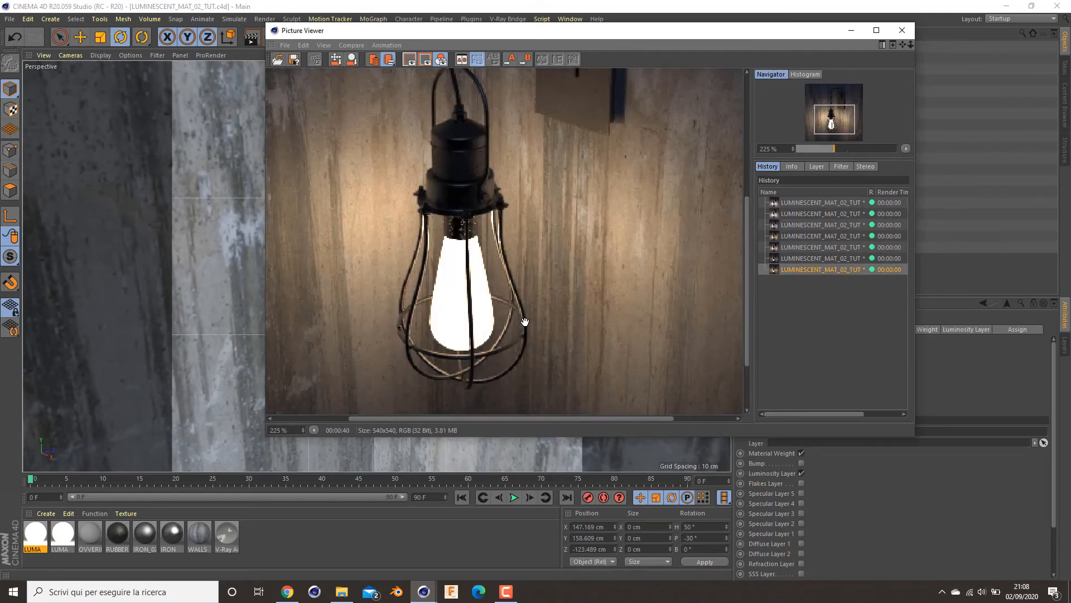
pyautogui.click(902, 30)
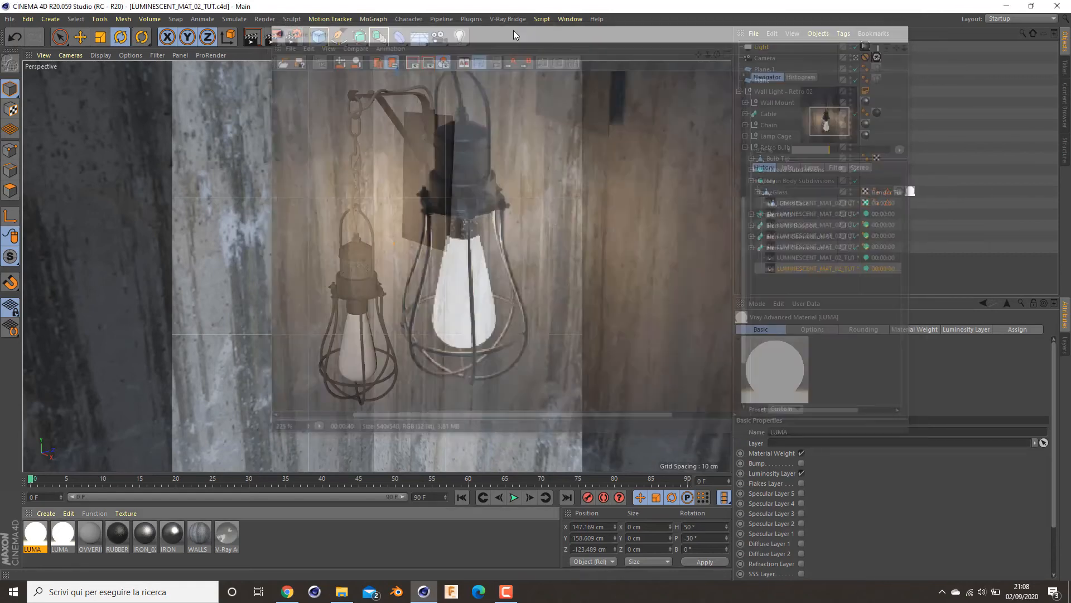
# Examine the Bloom mode choices and the Glare options in an enlarged view of the V-Ray lens effects settings
pyautogui.click(298, 38)
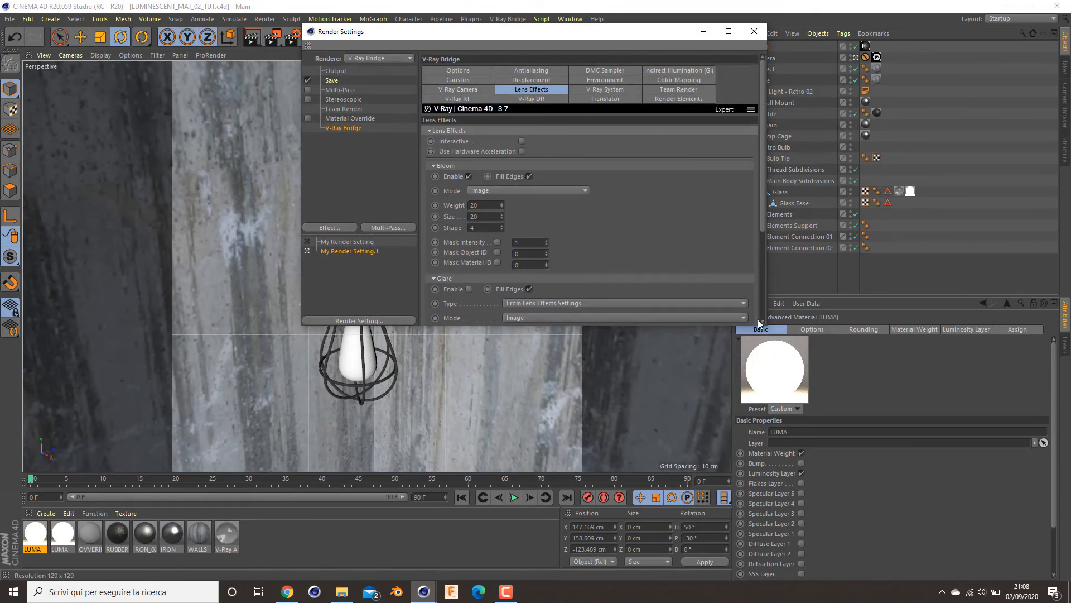
pyautogui.moveTo(763, 324); pyautogui.dragTo(822, 419)
pyautogui.click(498, 192)
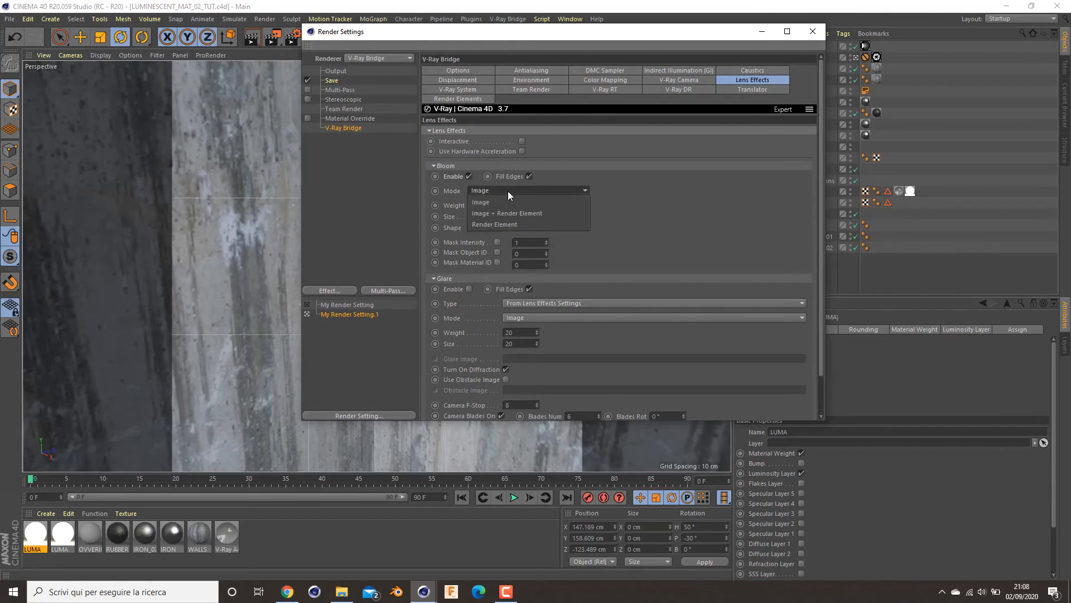
pyautogui.click(508, 191)
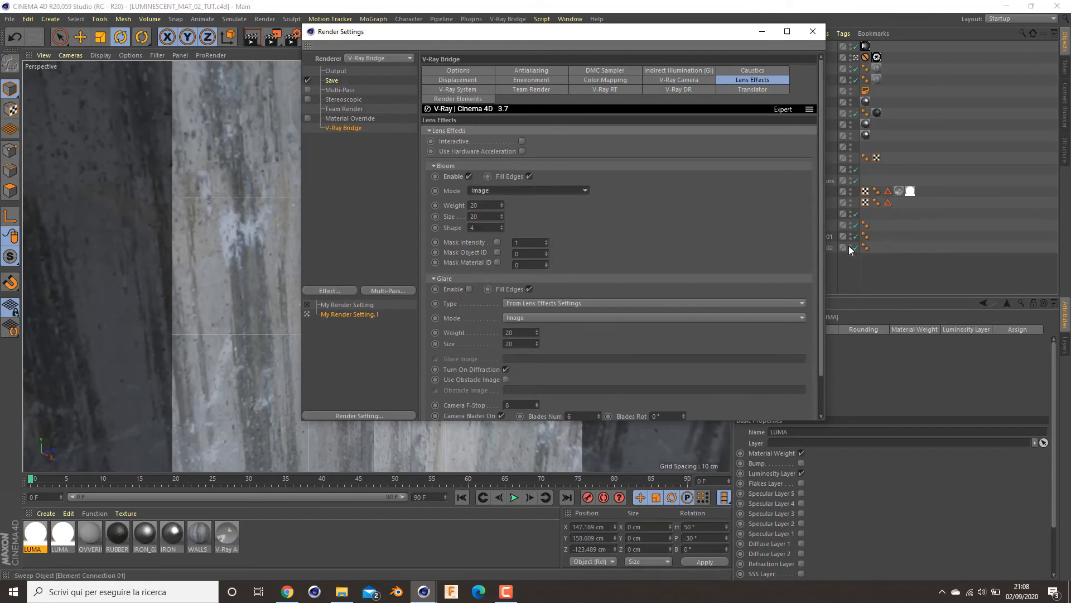
pyautogui.moveTo(819, 244); pyautogui.dragTo(821, 314)
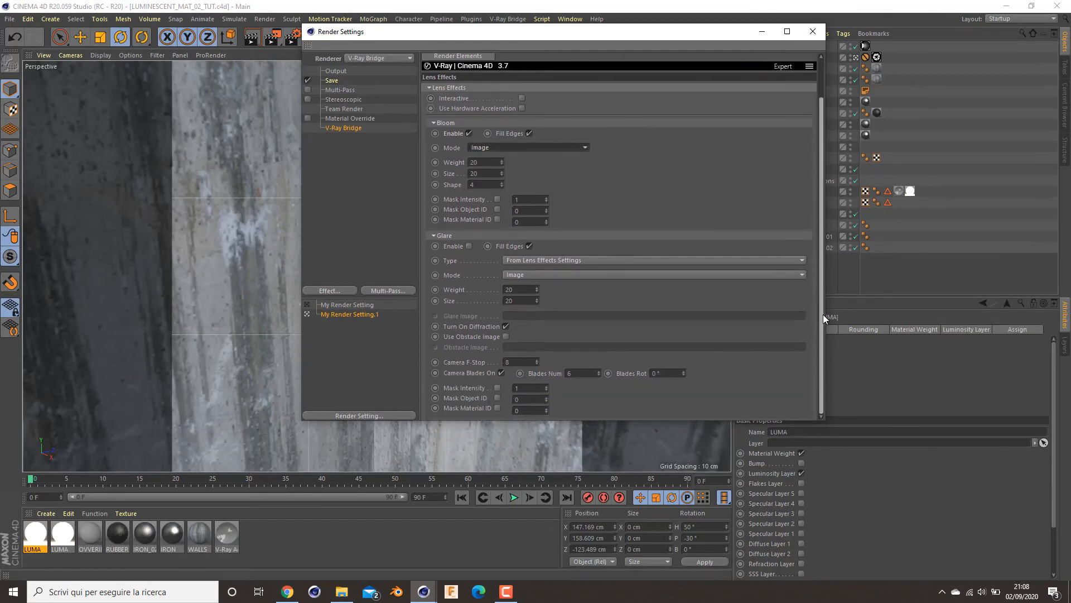
pyautogui.scroll(2, 819, 283)
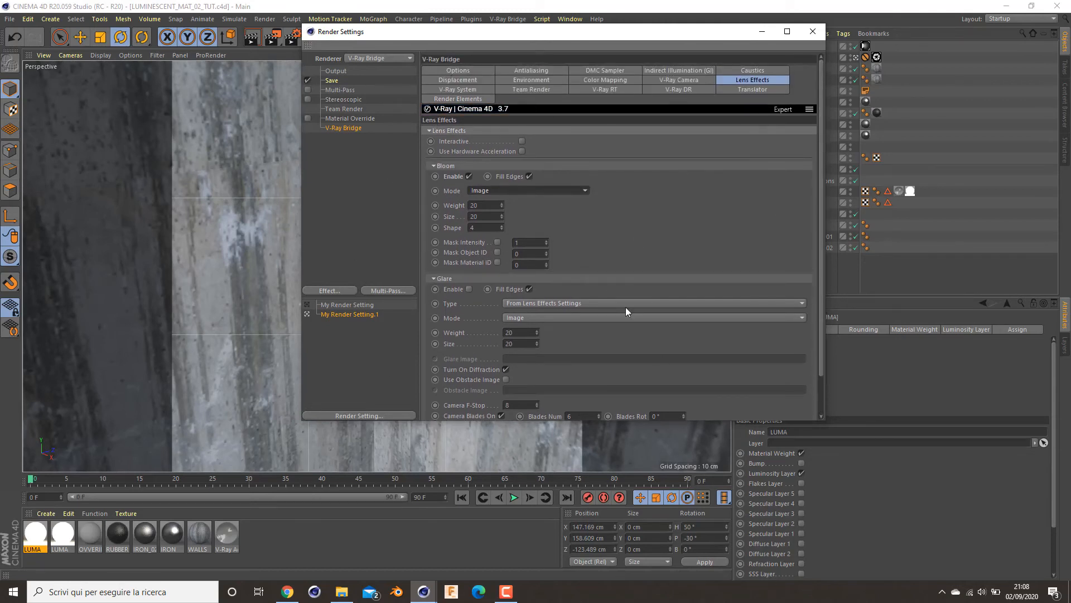
# Limit the progressive image sampler's maximum render time to 0.5 minutes and render the lamp in the Picture Viewer
pyautogui.click(538, 69)
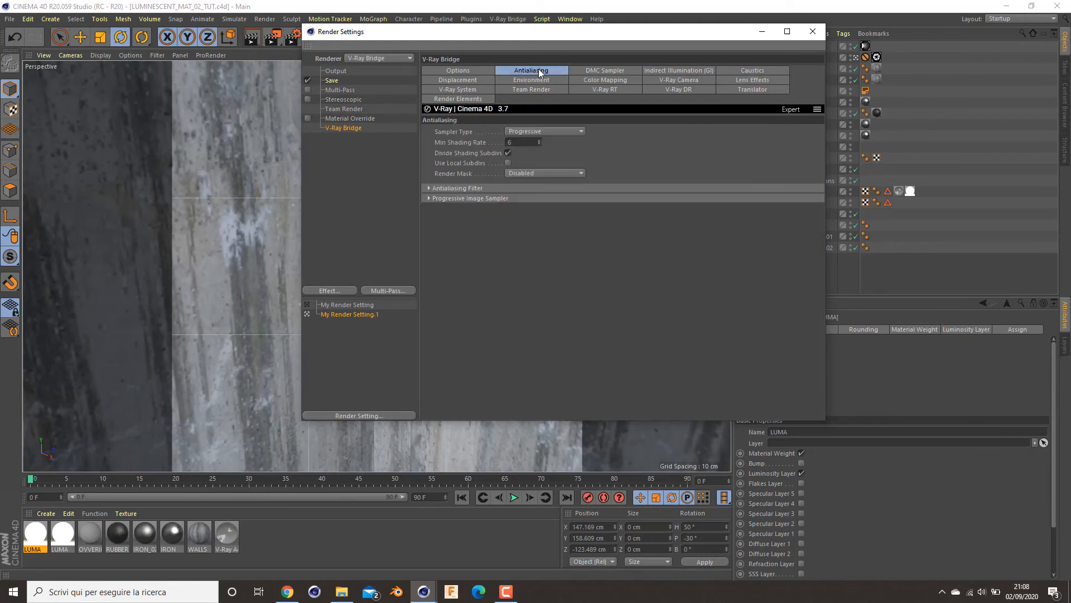
pyautogui.click(448, 198)
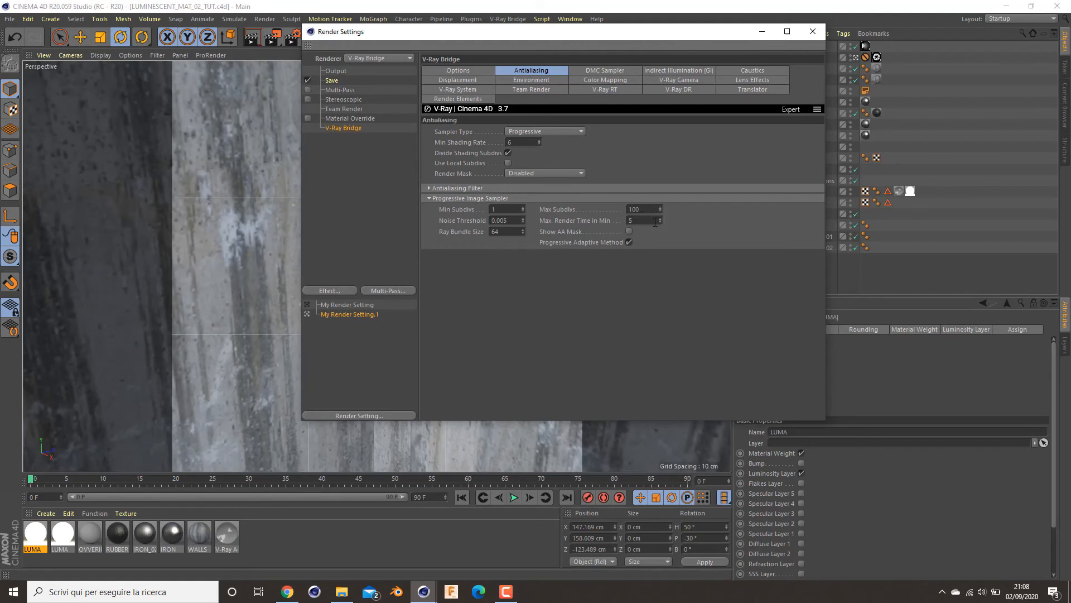
pyautogui.click(639, 220)
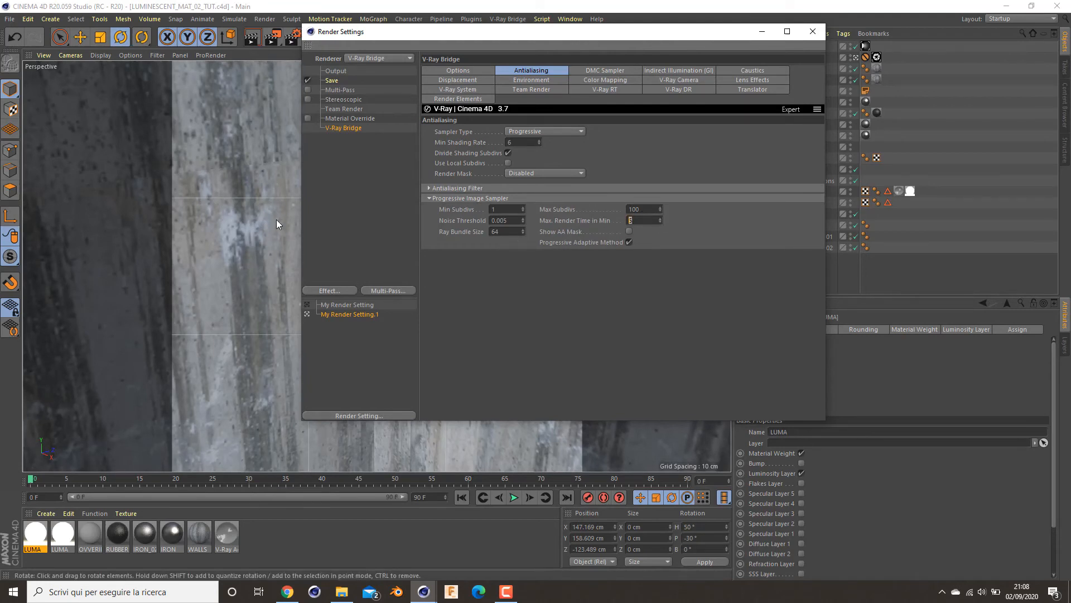
pyautogui.write('0.5')
pyautogui.press('Return')
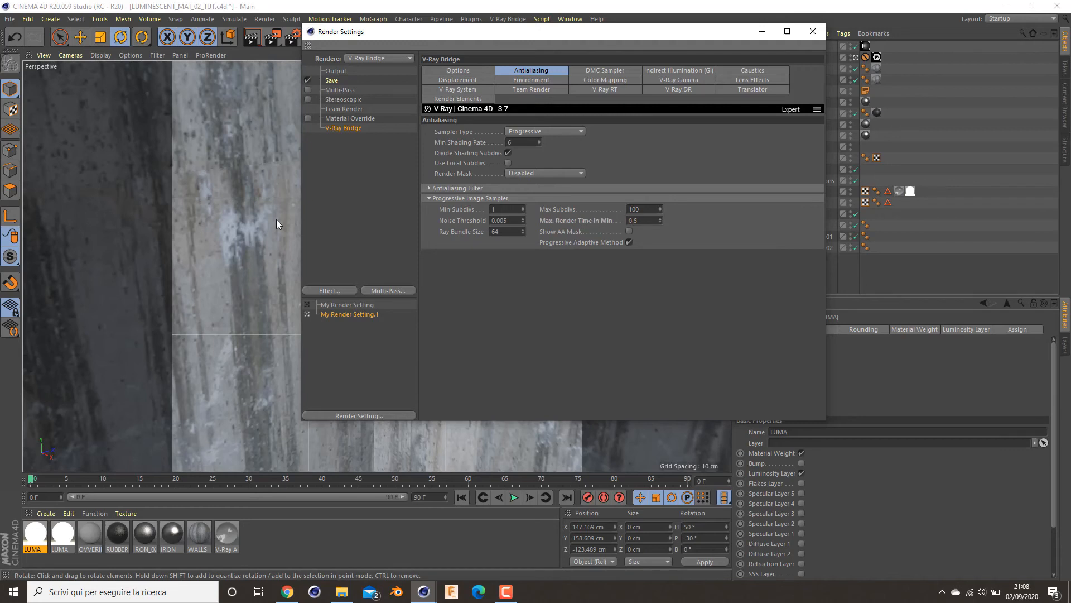
pyautogui.click(269, 40)
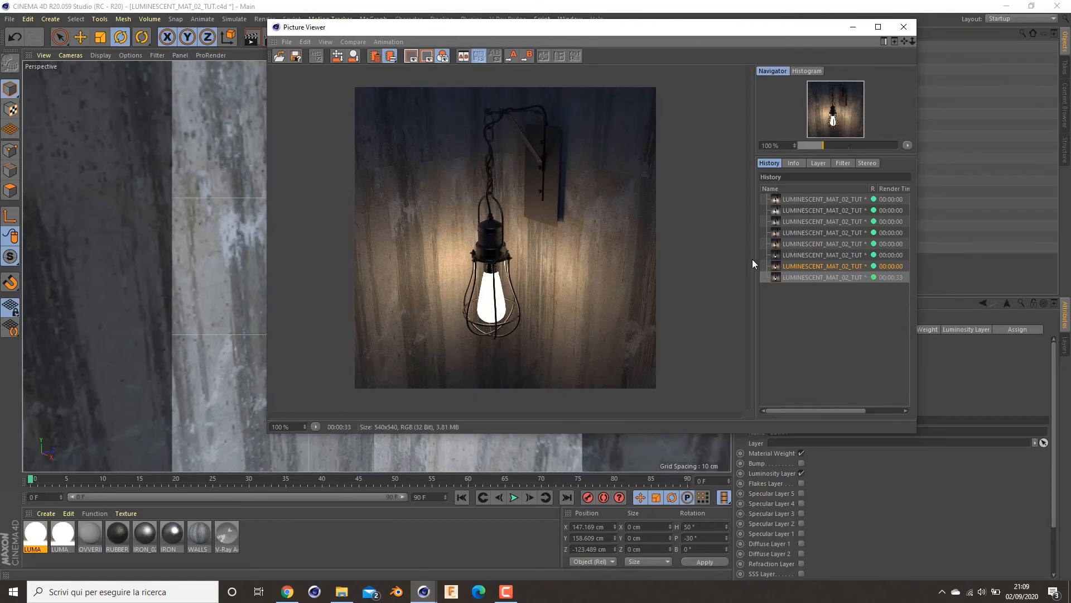
# Compare the newest lamp render with the previous one in the history and inspect the glowing bulb up close
pyautogui.click(821, 269)
pyautogui.click(819, 276)
pyautogui.click(821, 269)
pyautogui.click(822, 278)
pyautogui.scroll(5, 479, 320)
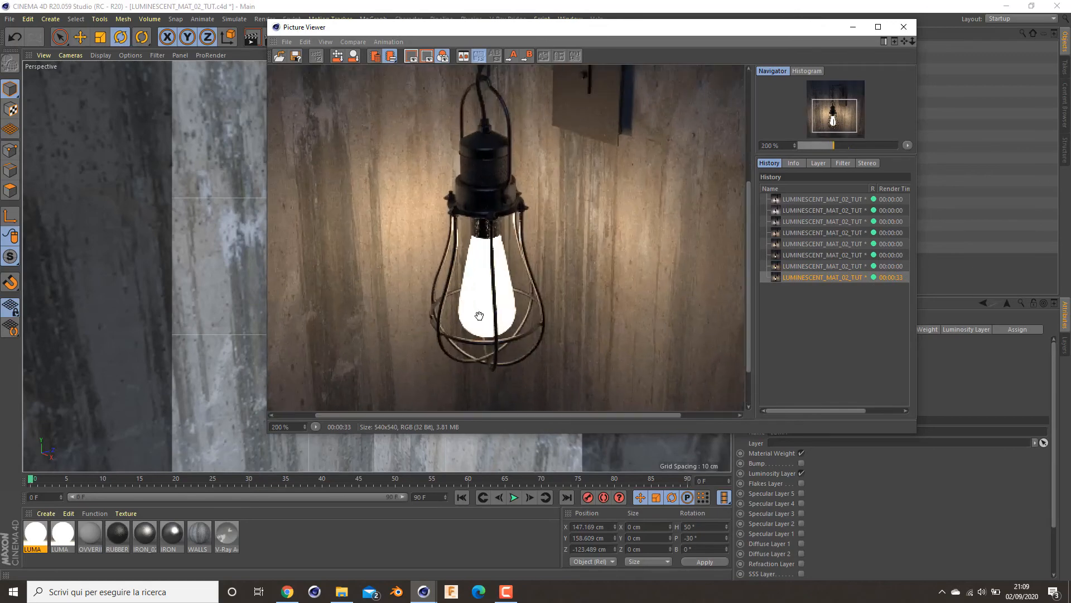
pyautogui.scroll(-5, 481, 316)
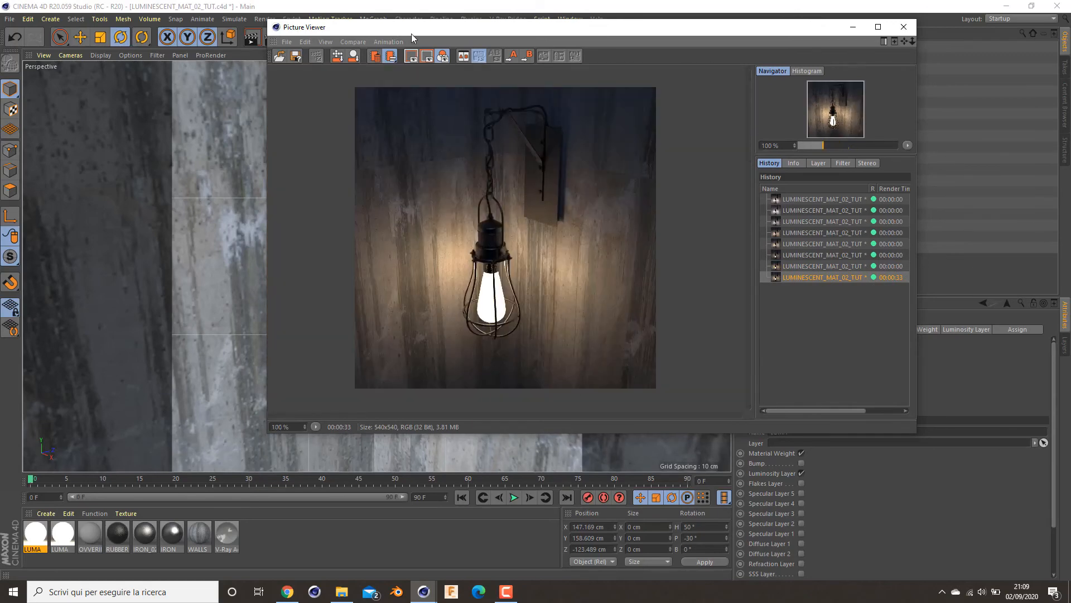
# Enable Show VFB Window in the V-Ray Bridge options and render the lamp again
pyautogui.moveTo(410, 34); pyautogui.dragTo(315, 93)
pyautogui.click(689, 37)
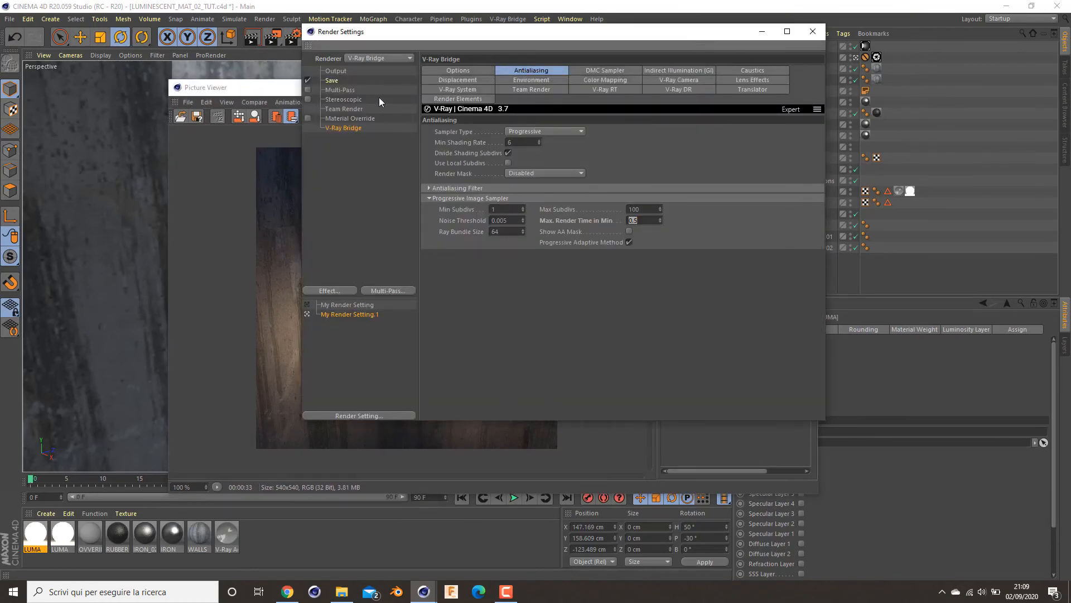
pyautogui.click(440, 75)
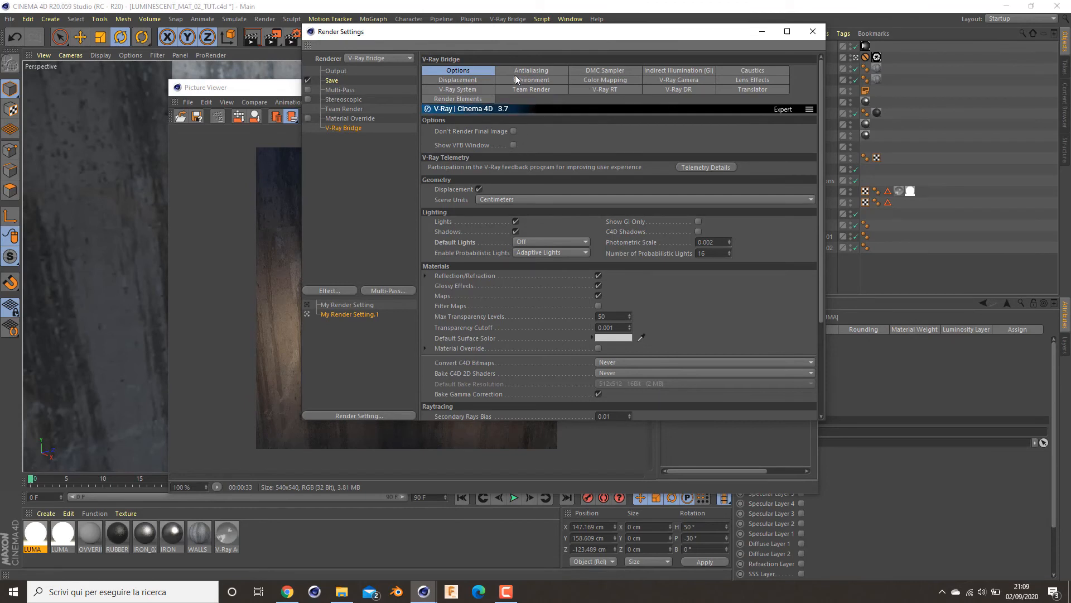
pyautogui.click(289, 102)
pyautogui.click(817, 89)
pyautogui.click(807, 88)
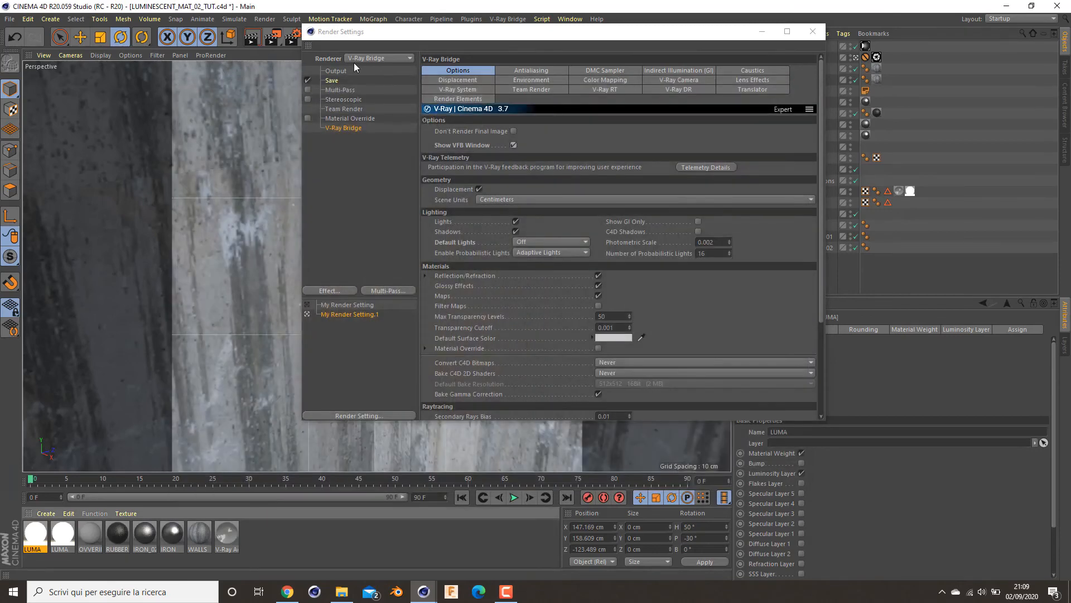
pyautogui.click(271, 38)
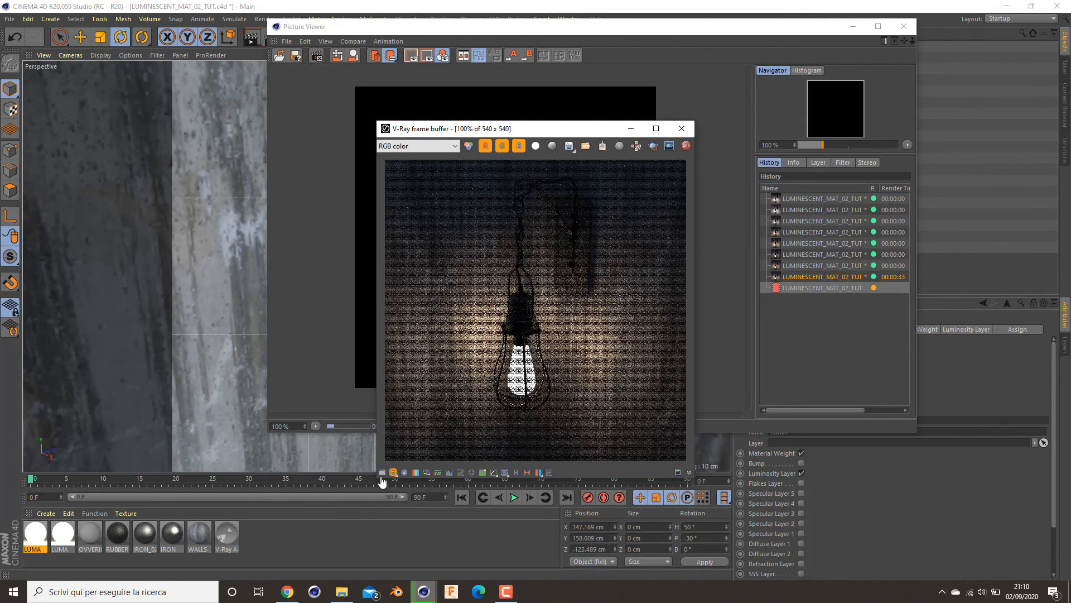
# Show the lens effects settings in the V-Ray frame buffer and toggle bloom while inspecting the bulb up close
pyautogui.click(550, 473)
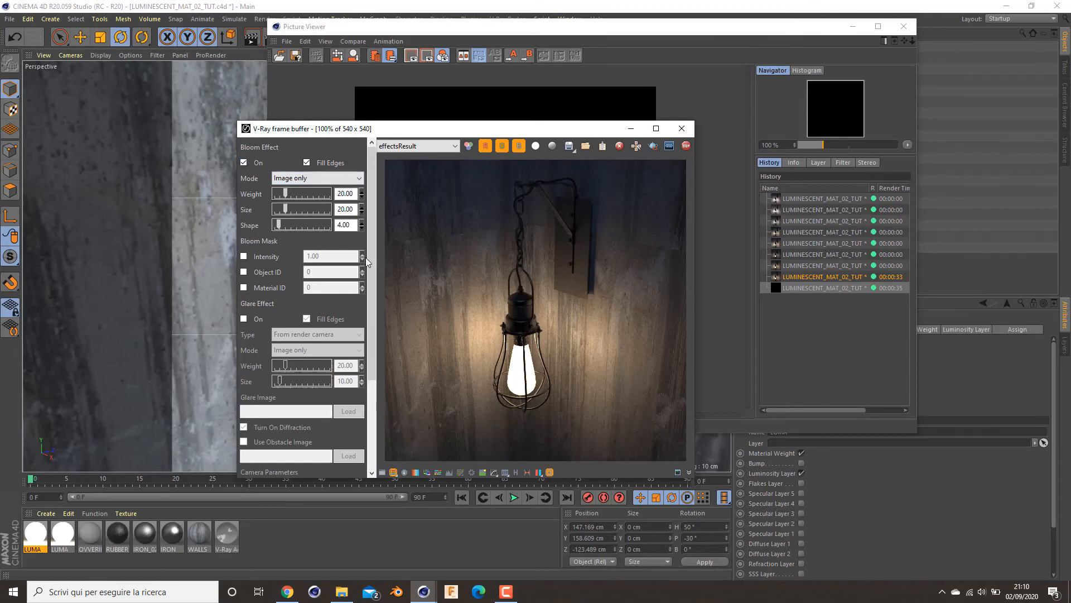
pyautogui.click(244, 163)
pyautogui.click(243, 163)
pyautogui.scroll(2, 584, 391)
pyautogui.scroll(-1, 557, 384)
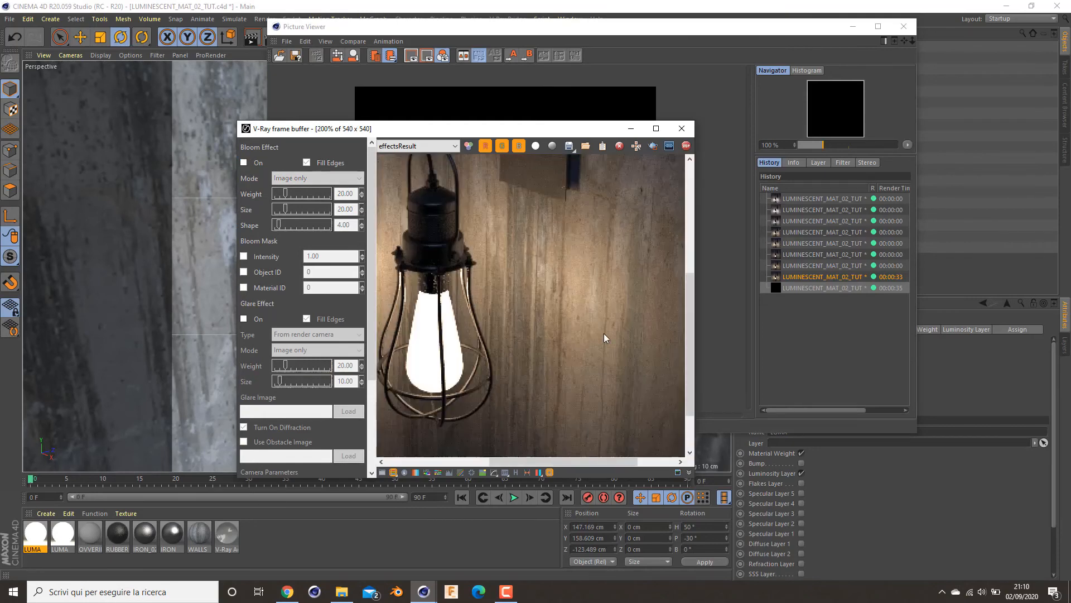
# Compare the RGB color channel with effectsResult, and turn bloom on to view the whole lamp
pyautogui.click(446, 144)
pyautogui.click(430, 156)
pyautogui.click(428, 149)
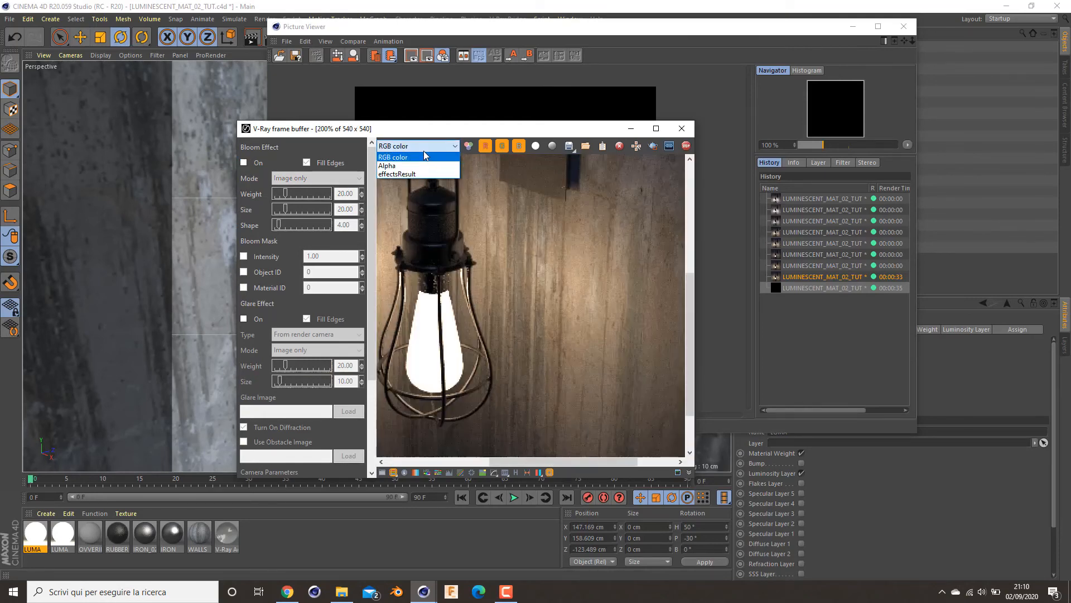
pyautogui.click(398, 174)
pyautogui.click(243, 162)
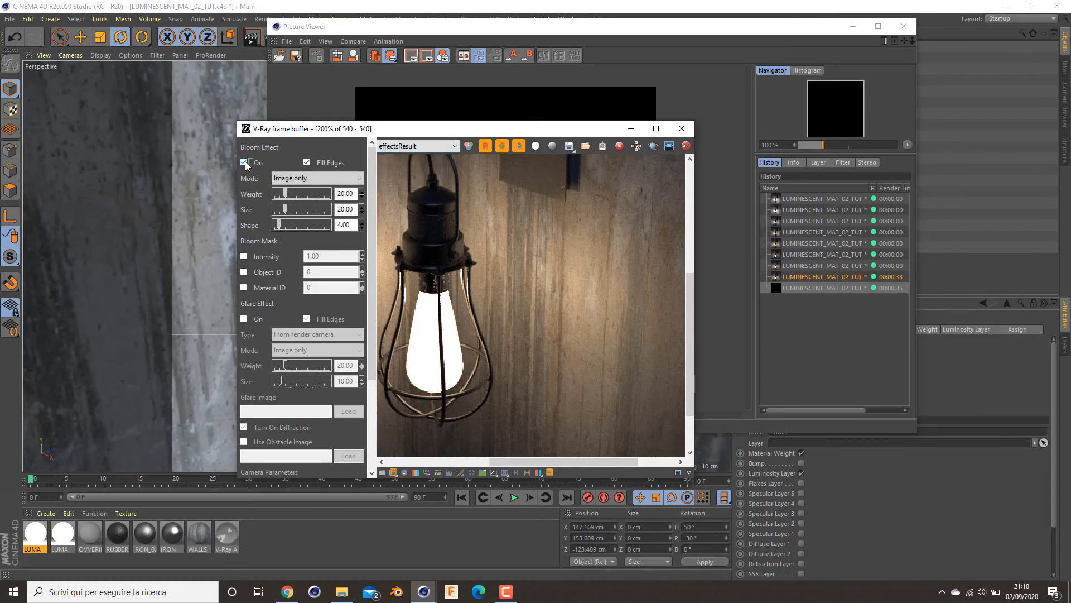
pyautogui.scroll(-1, 505, 324)
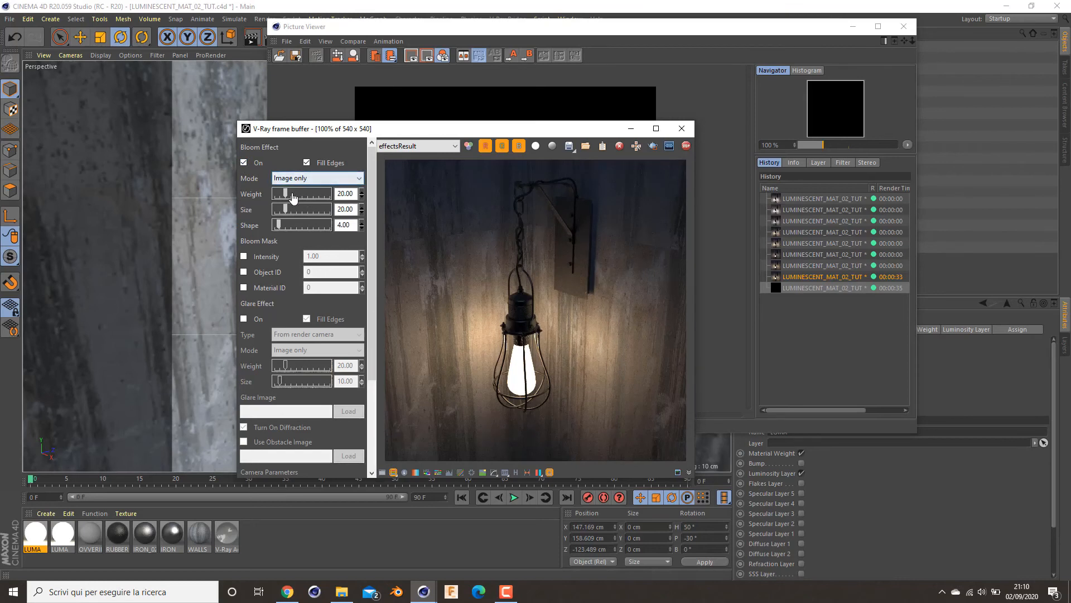
# Try a bloom weight of 100 and size of 15, and switch from the bloom effect to the glare effect
pyautogui.moveTo(285, 195)
pyautogui.mouseDown()
pyautogui.moveTo(330, 200)
pyautogui.moveTo(263, 208)
pyautogui.moveTo(307, 211)
pyautogui.moveTo(283, 210)
pyautogui.mouseUp()
pyautogui.click(244, 318)
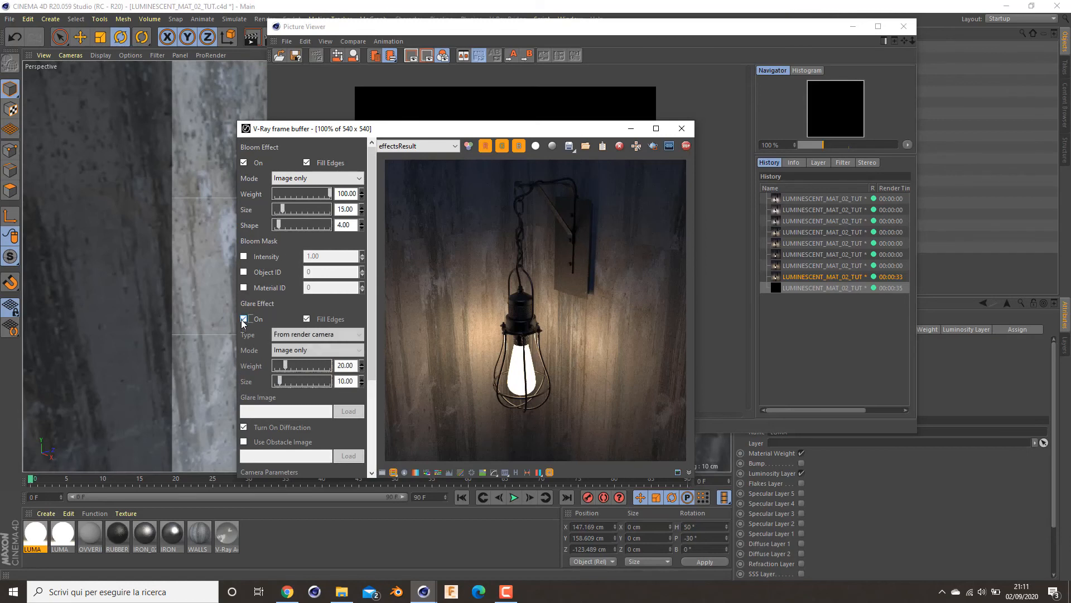
pyautogui.click(307, 162)
pyautogui.click(244, 162)
# Compare the RGB color and effectsResult channels with only glare active
pyautogui.click(397, 147)
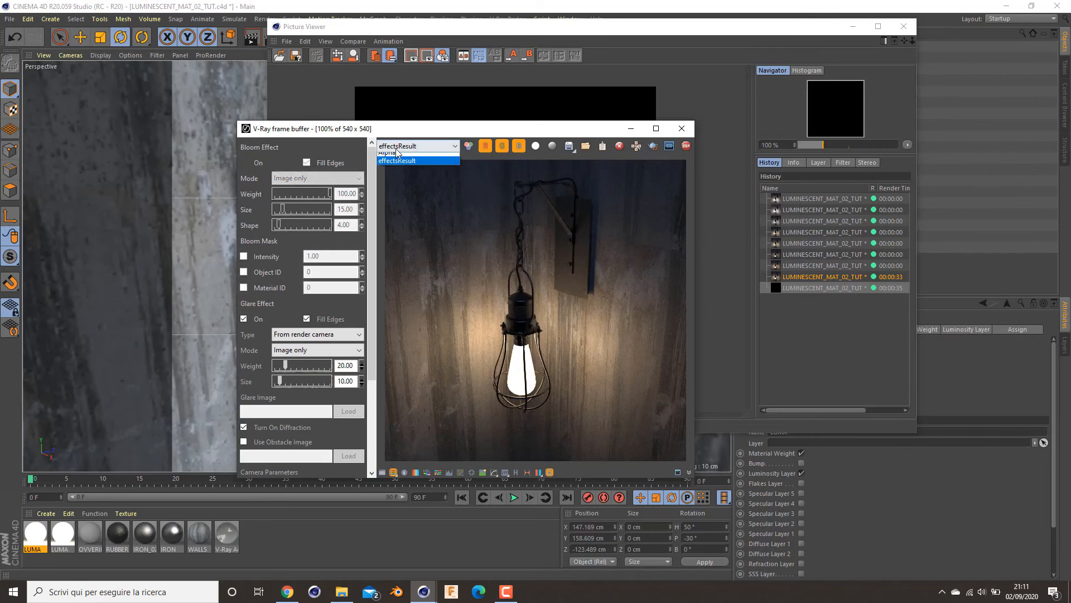
pyautogui.click(397, 157)
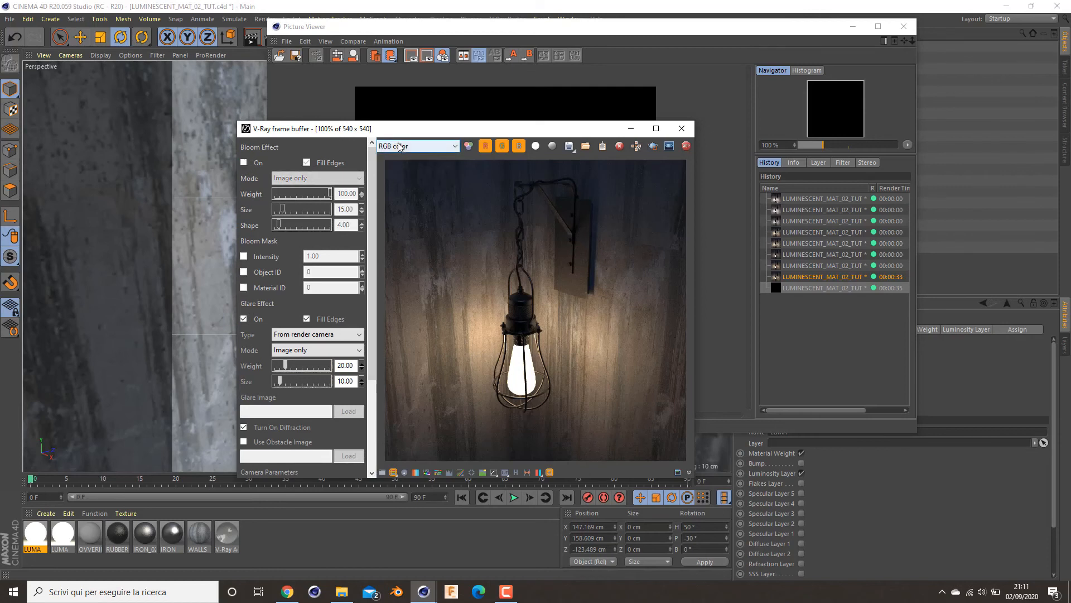
pyautogui.click(398, 146)
pyautogui.click(404, 174)
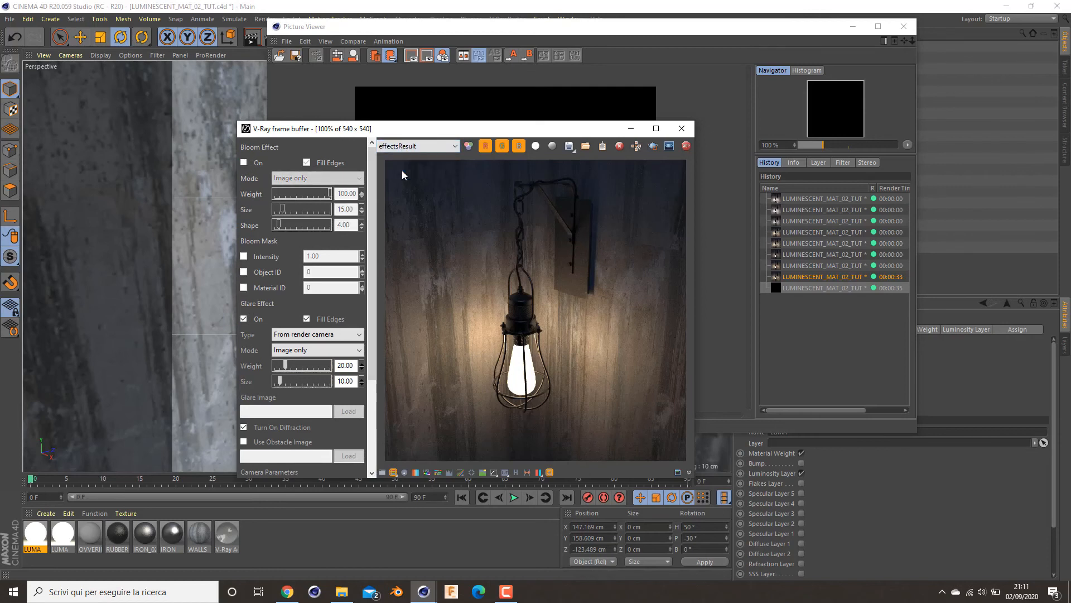
# Close the frame buffer and Picture Viewer, and disable Bloom in the V-Ray Bridge lens effects render settings
pyautogui.click(681, 129)
pyautogui.click(904, 27)
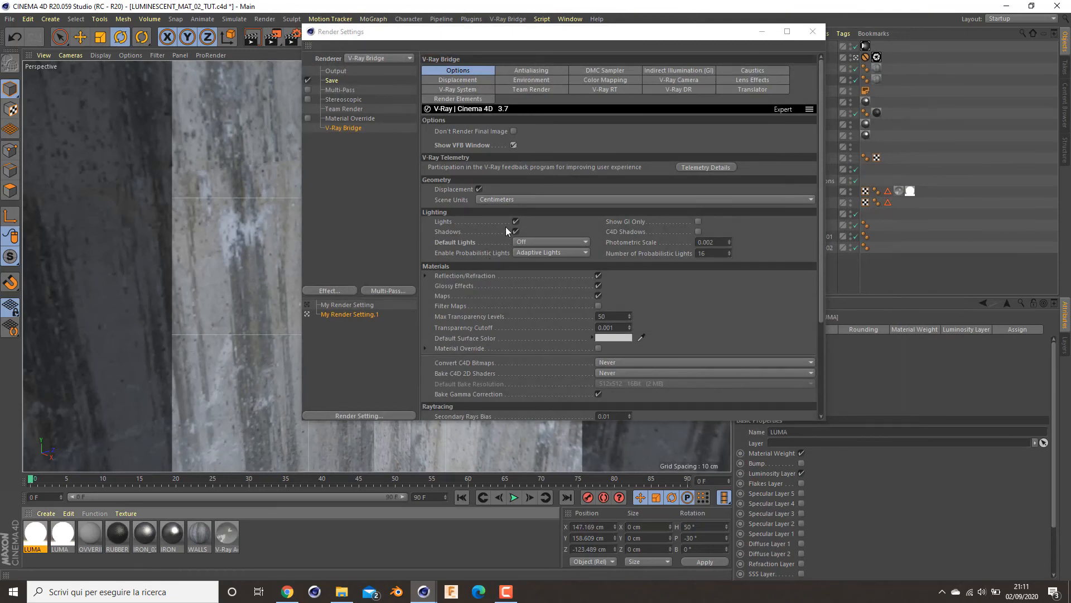
pyautogui.click(593, 81)
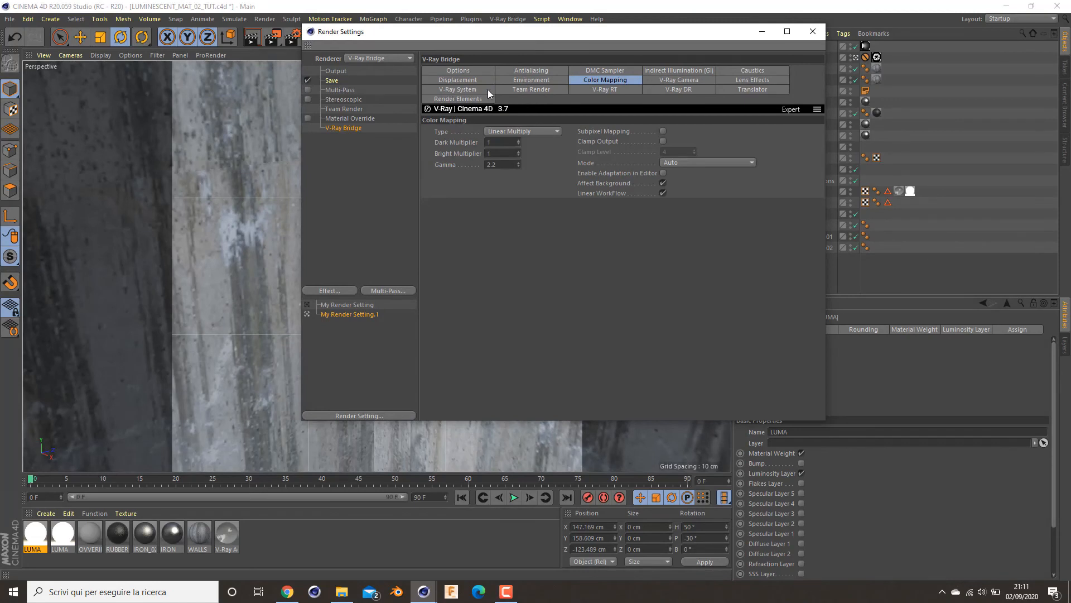
pyautogui.click(750, 81)
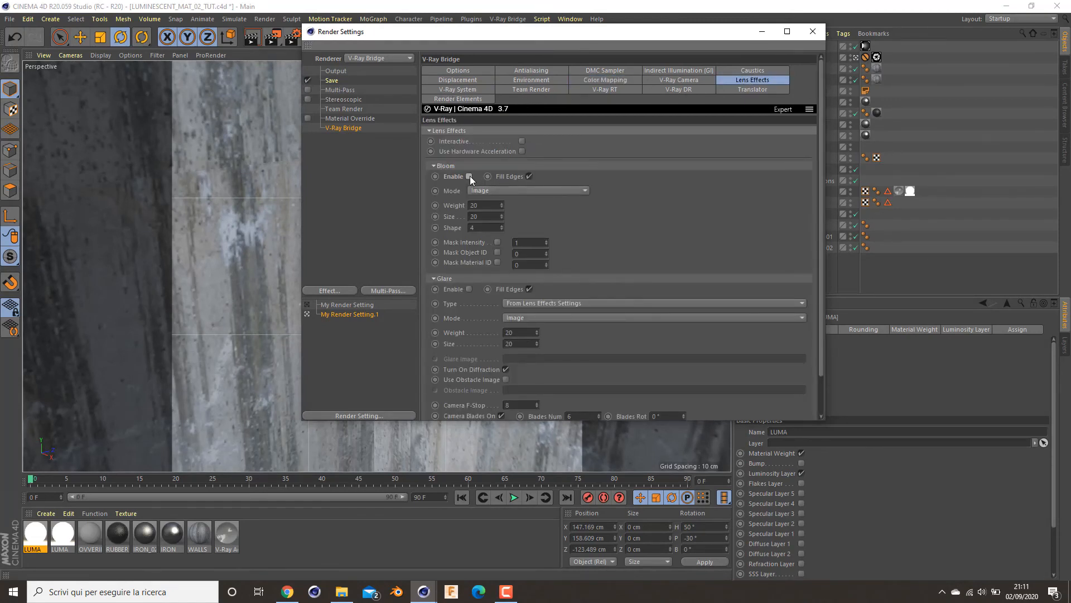
pyautogui.click(437, 166)
pyautogui.click(819, 31)
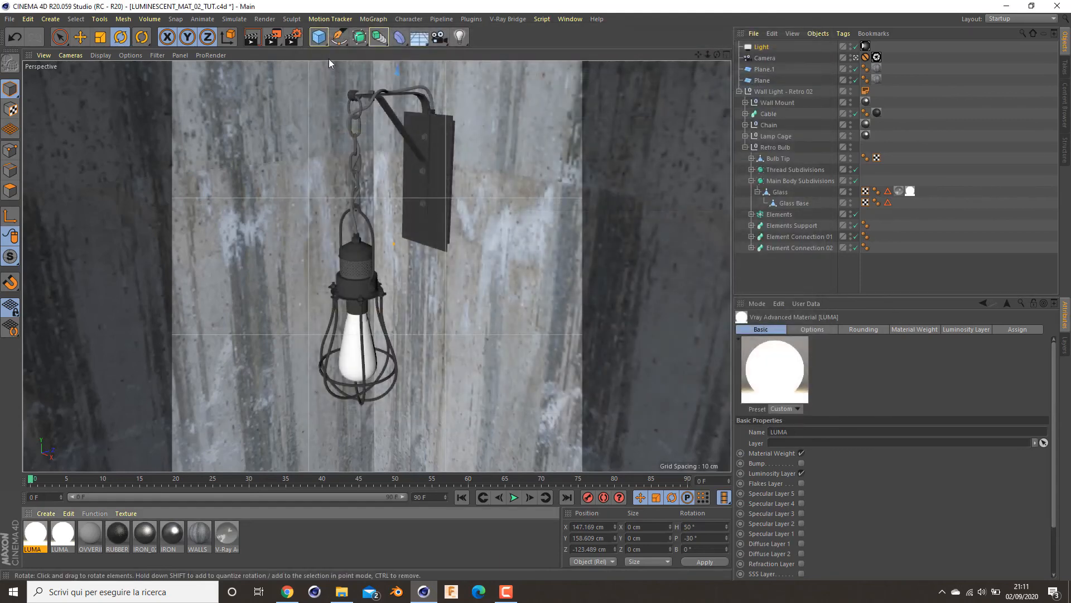
# Render the lamp again and turn on the frame buffer's bloom effect, comparing the image with and without it
pyautogui.click(271, 37)
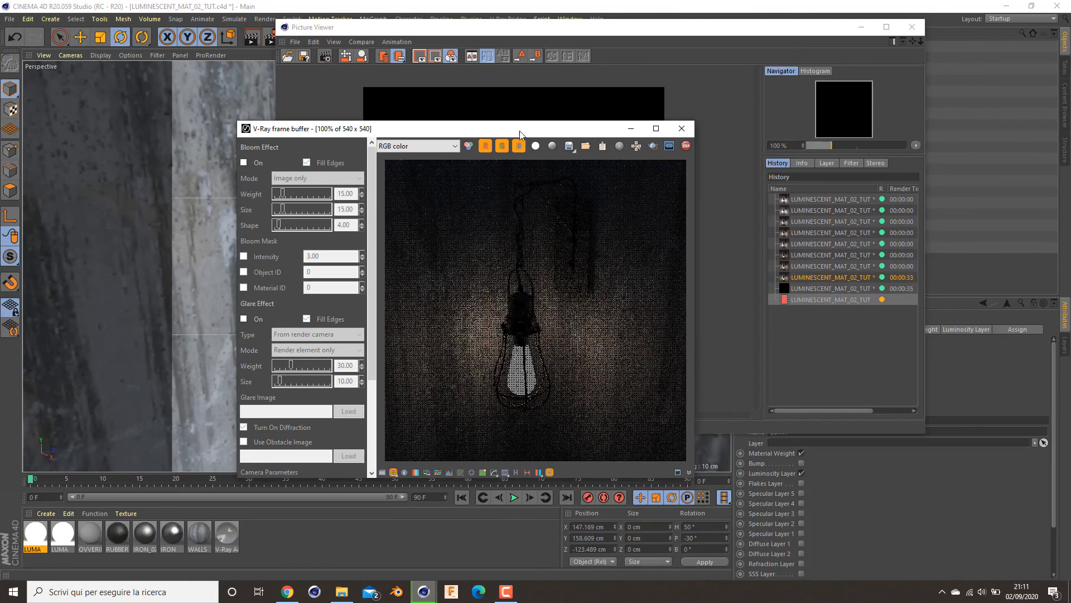
pyautogui.moveTo(511, 131); pyautogui.dragTo(462, 83)
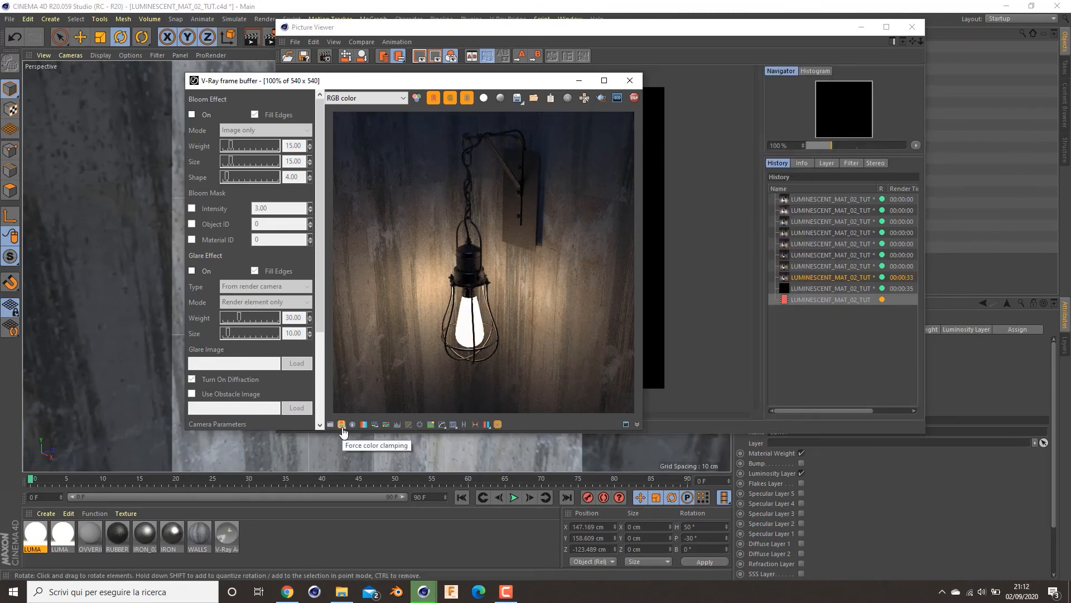
pyautogui.click(193, 115)
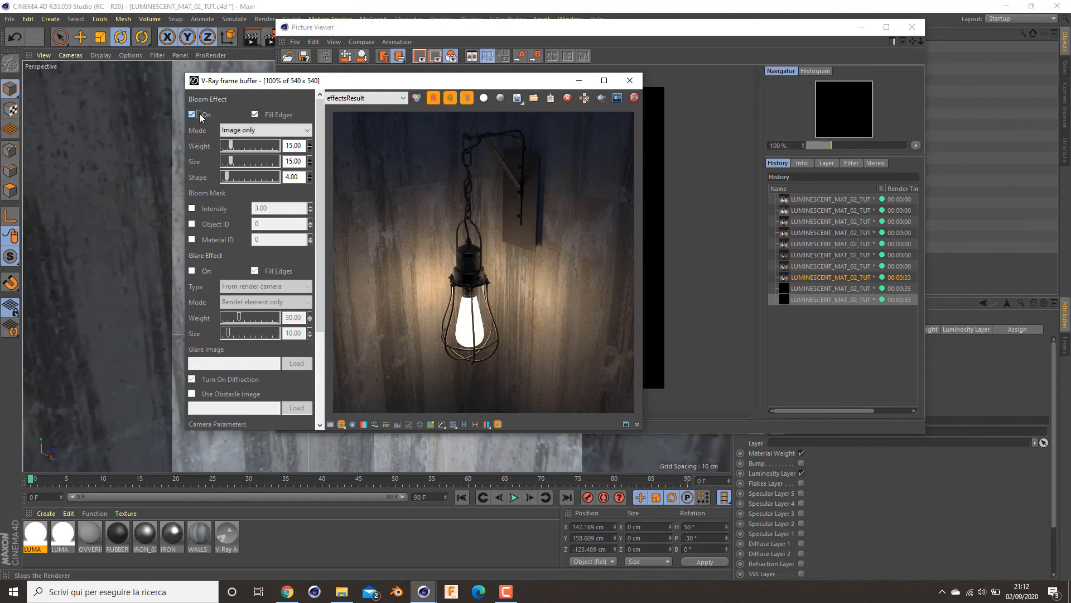
pyautogui.click(200, 115)
pyautogui.click(201, 115)
pyautogui.click(192, 115)
pyautogui.click(192, 115)
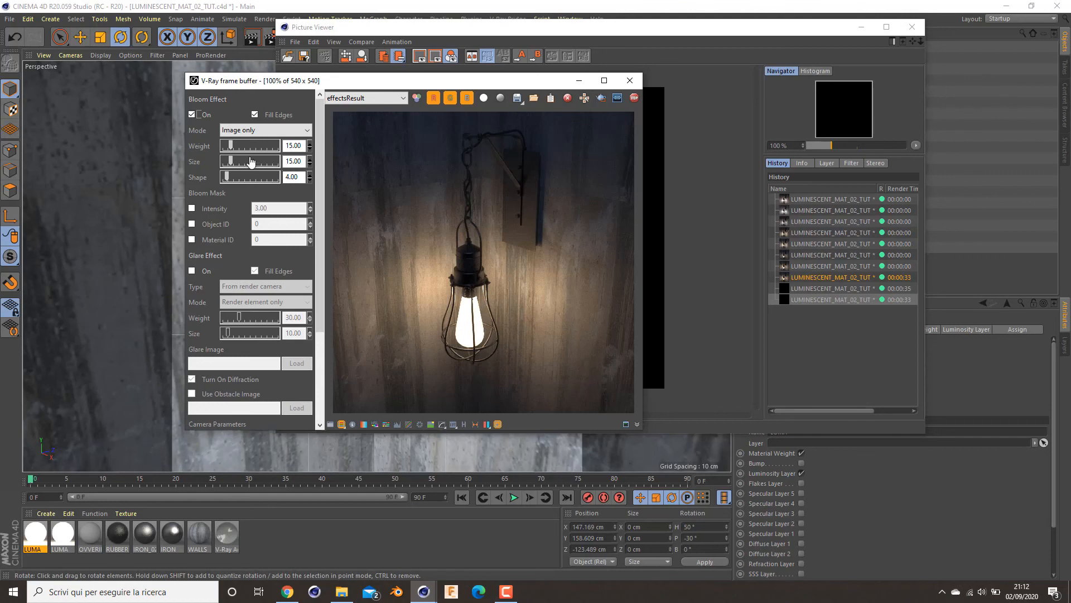
# Try a bloom weight of 46.46 and size of 4 in the frame buffer, toggling the effect to compare
pyautogui.moveTo(230, 146)
pyautogui.mouseDown()
pyautogui.moveTo(263, 147)
pyautogui.moveTo(252, 167)
pyautogui.moveTo(225, 164)
pyautogui.mouseUp()
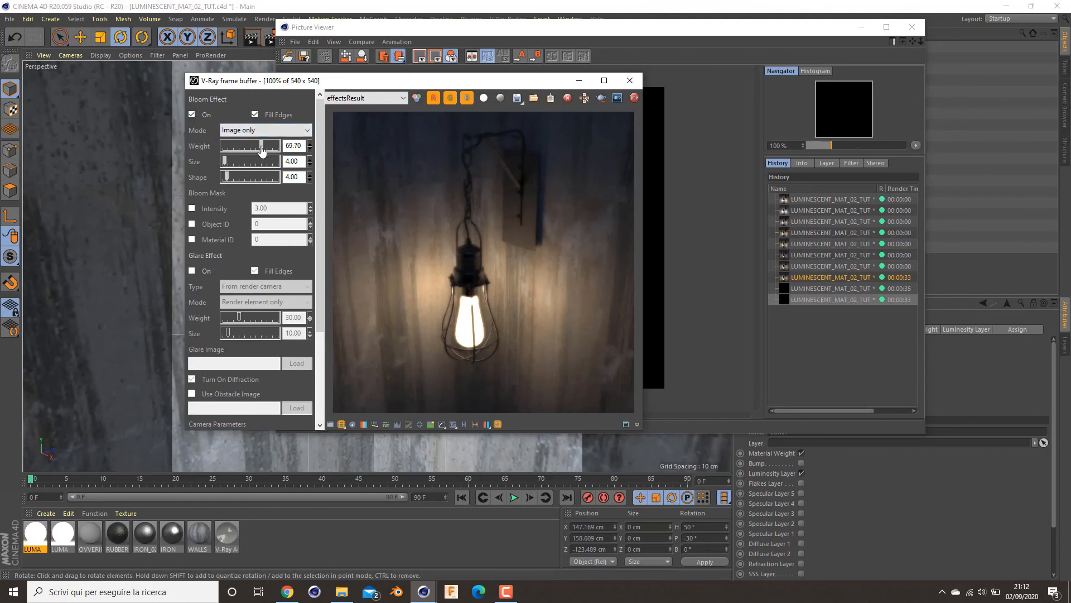
pyautogui.moveTo(261, 147); pyautogui.dragTo(249, 147)
pyautogui.click(192, 117)
pyautogui.click(192, 117)
pyautogui.click(192, 117)
pyautogui.click(192, 117)
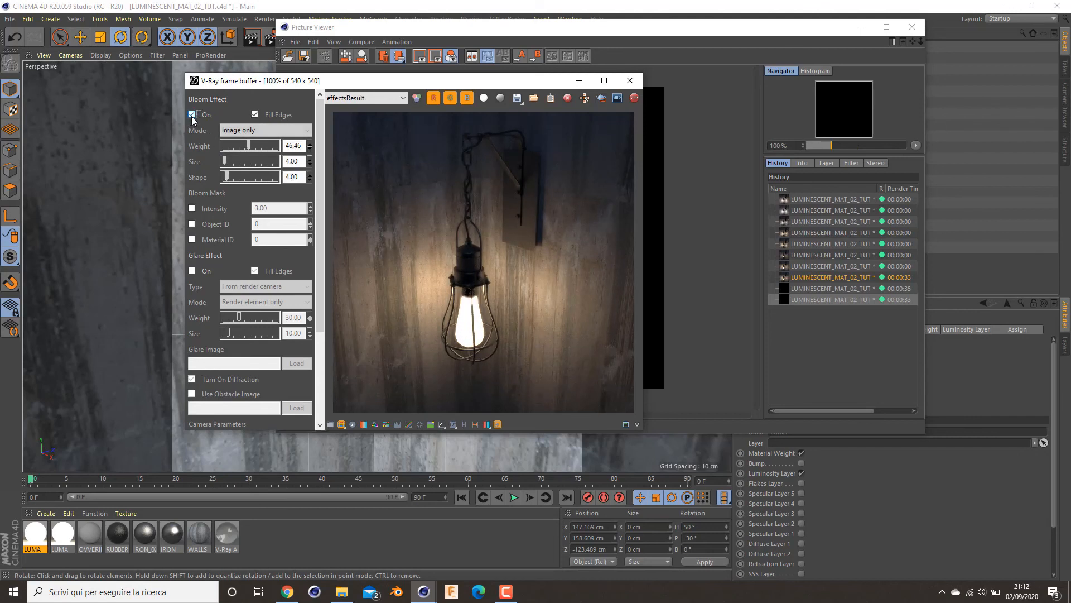
pyautogui.click(192, 116)
# Enable the frame buffer's glare effect with a weight of 24.24 and a size of 42
pyautogui.click(192, 270)
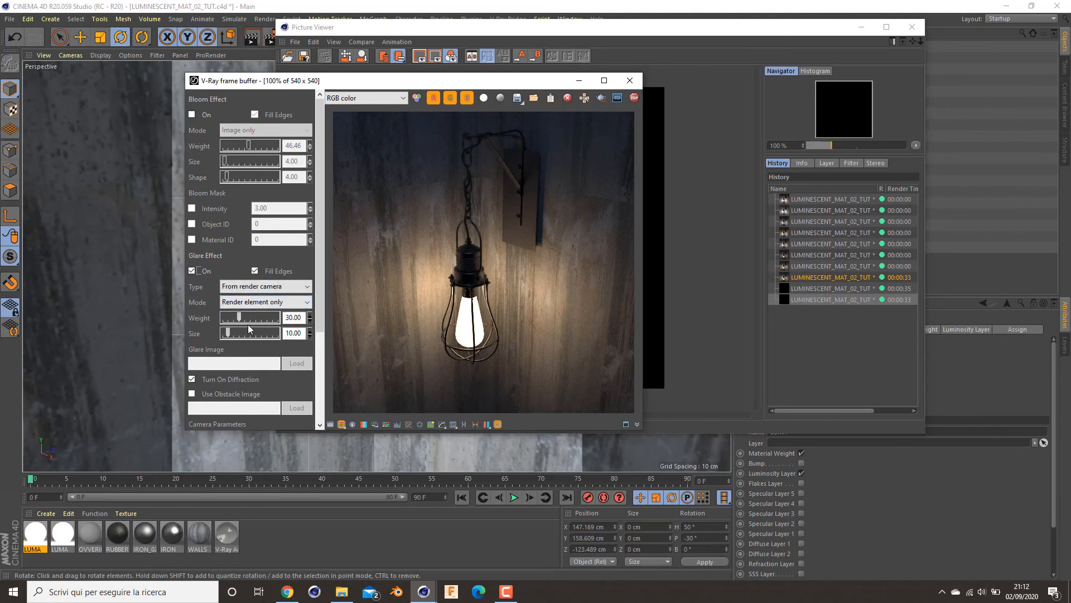
pyautogui.moveTo(244, 318)
pyautogui.mouseDown()
pyautogui.moveTo(262, 322)
pyautogui.moveTo(246, 338)
pyautogui.moveTo(237, 322)
pyautogui.mouseUp()
# Set the bloom effect to weight 24.24, size 12 and shape 1, toggling it to compare the result
pyautogui.click(192, 114)
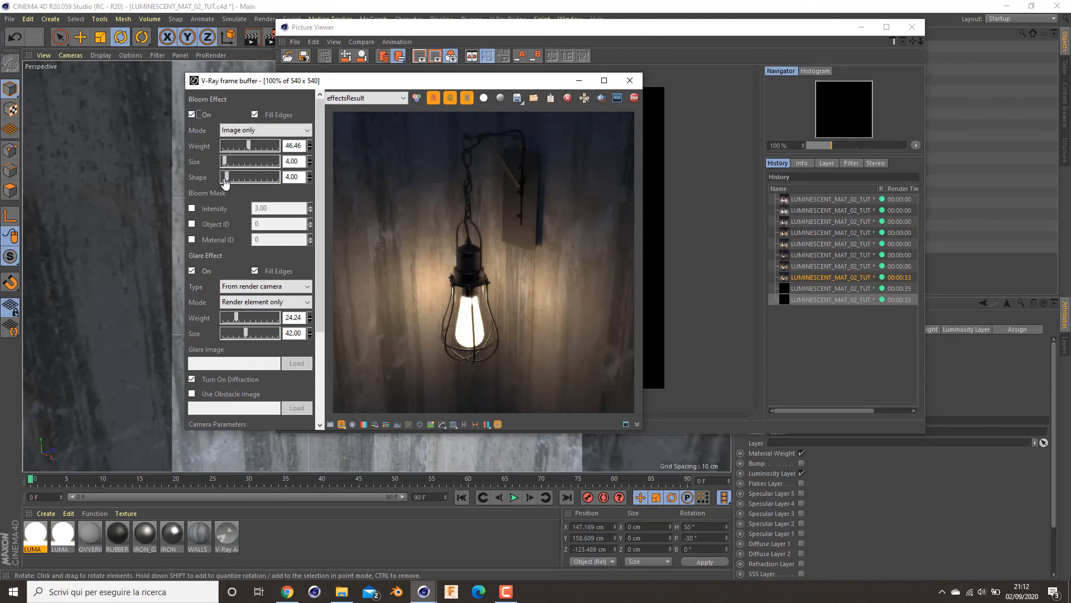
pyautogui.moveTo(226, 177)
pyautogui.mouseDown()
pyautogui.moveTo(237, 147)
pyautogui.moveTo(229, 166)
pyautogui.mouseUp()
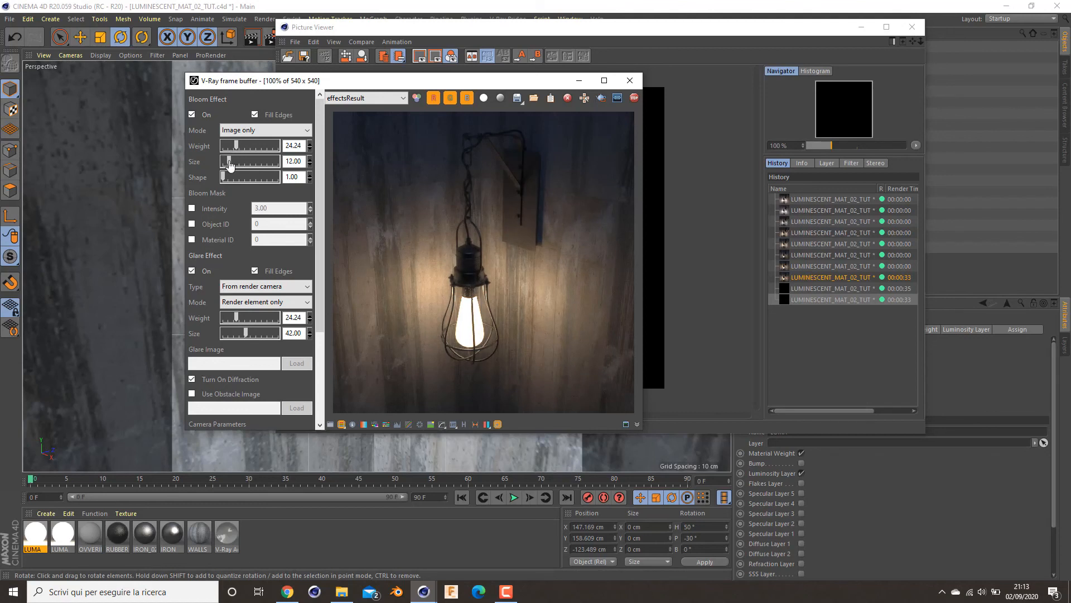
pyautogui.click(192, 115)
pyautogui.click(192, 115)
pyautogui.click(192, 115)
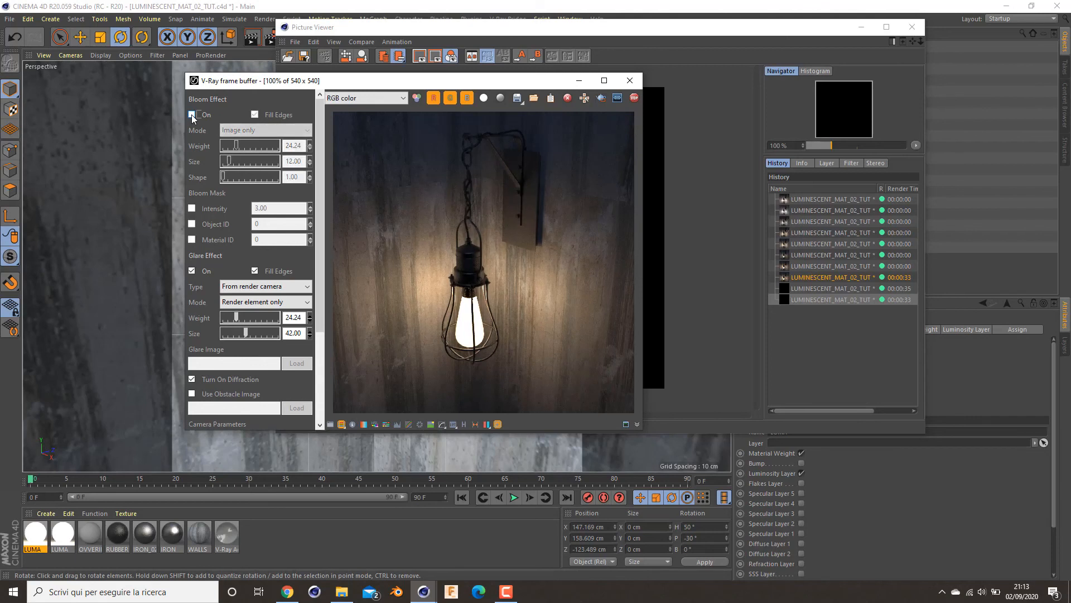